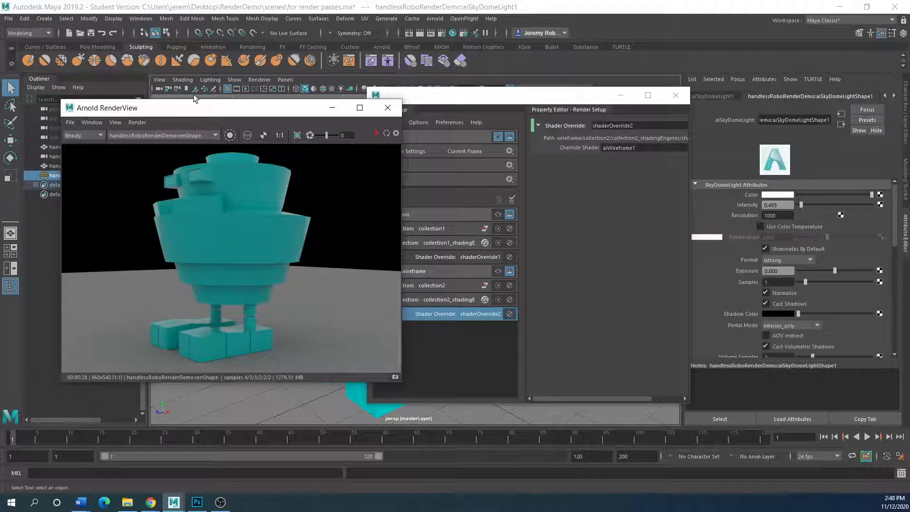
Move the Arnold RenderView and Render Setup windows aside to uncover the viewport.
drag(165, 112, 223, 103)
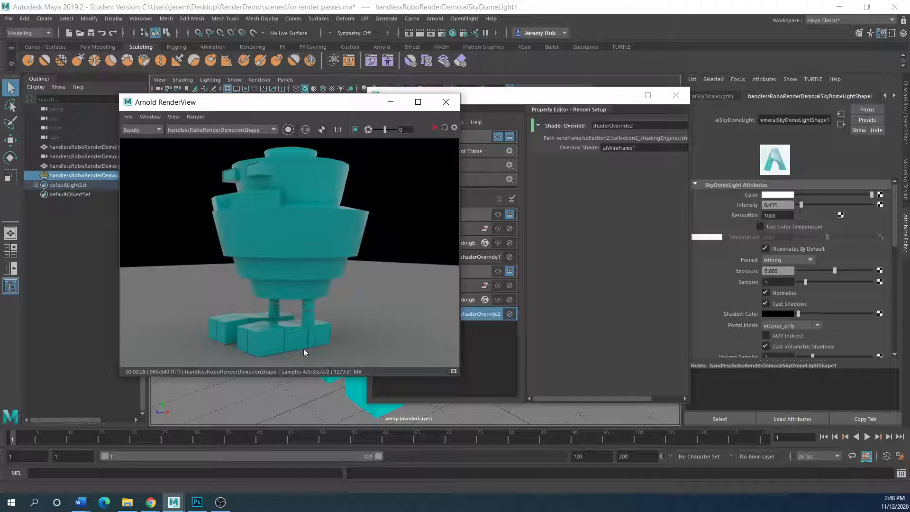
drag(482, 98, 597, 87)
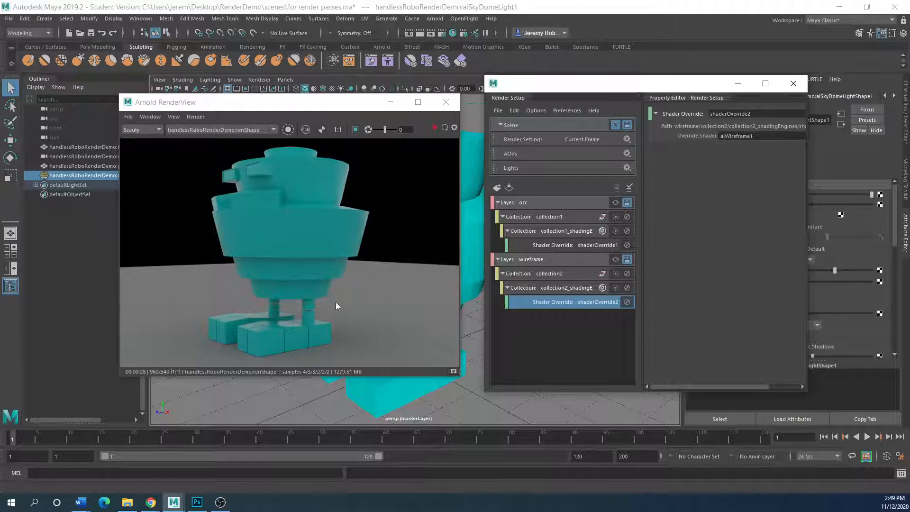
drag(213, 105, 149, 123)
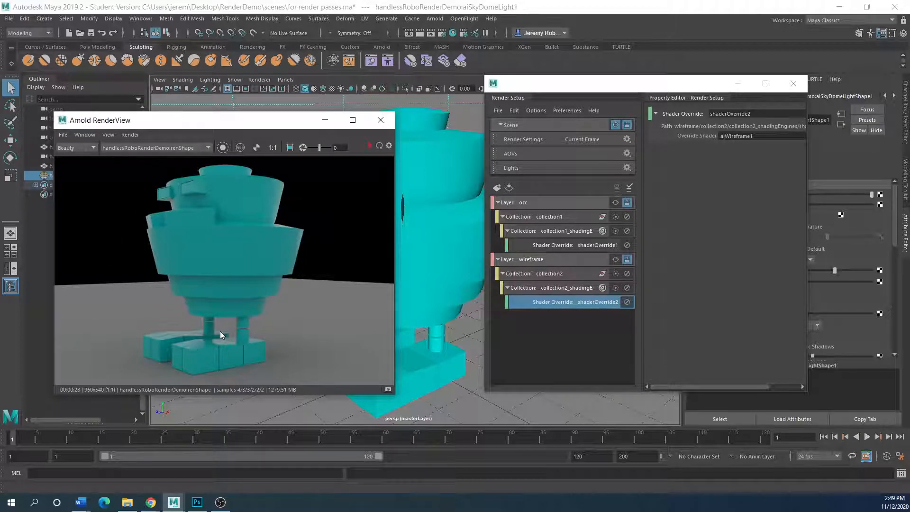
drag(165, 120, 298, 126)
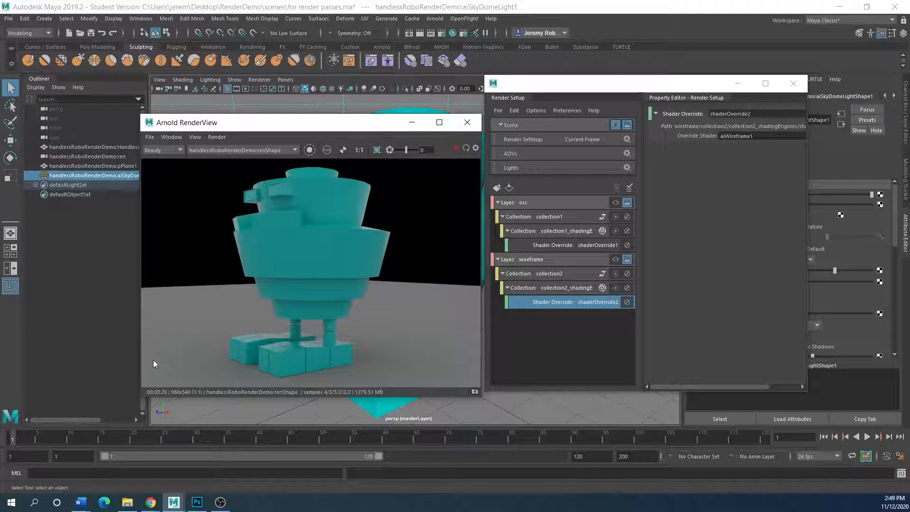
drag(296, 124, 0, 147)
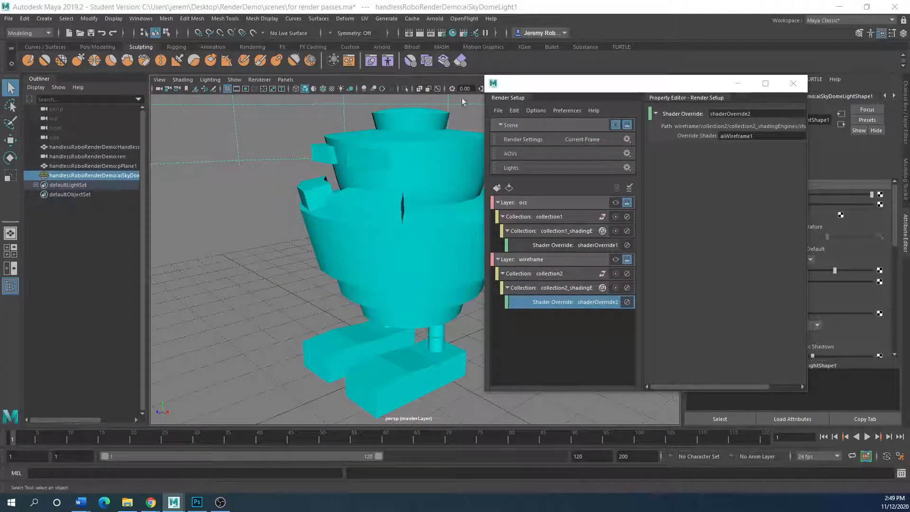
Close Render Setup, select the ren camera in the Outliner and show its Channel Box values.
drag(567, 91, 183, 110)
click(410, 104)
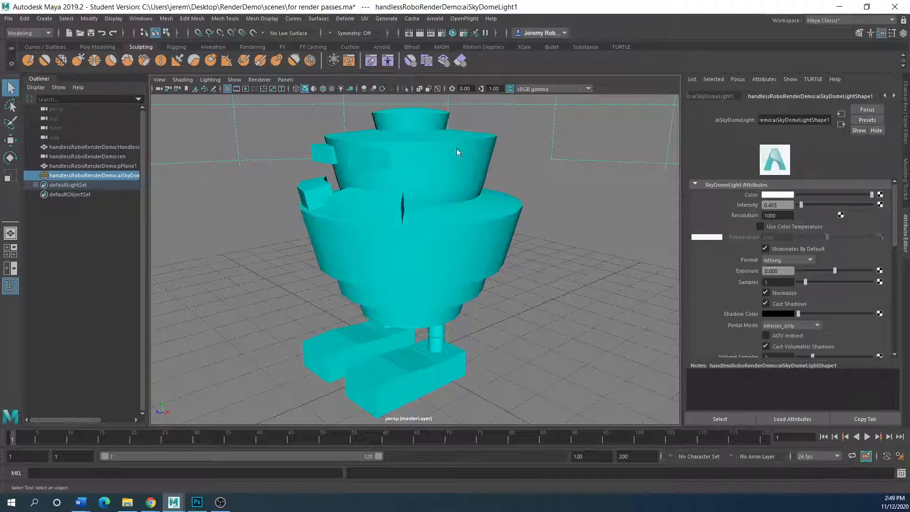
scroll(764, 323, down, 3)
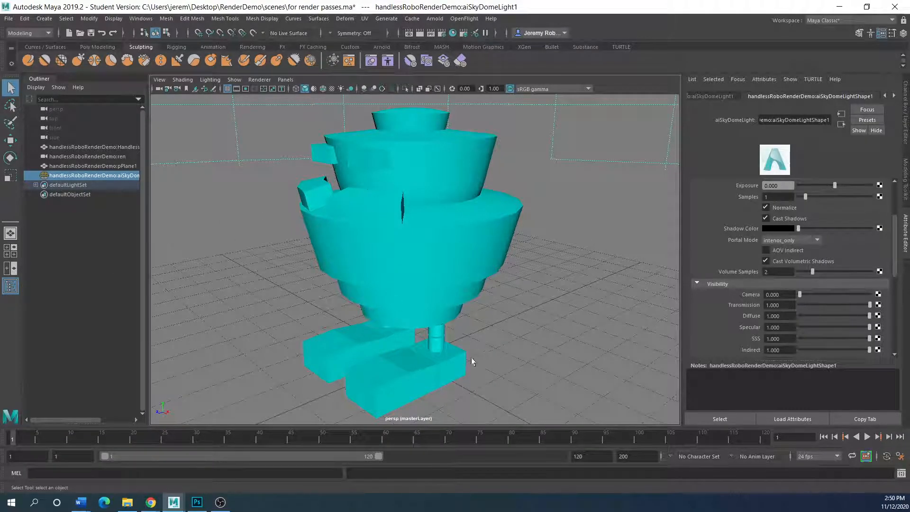
click(67, 157)
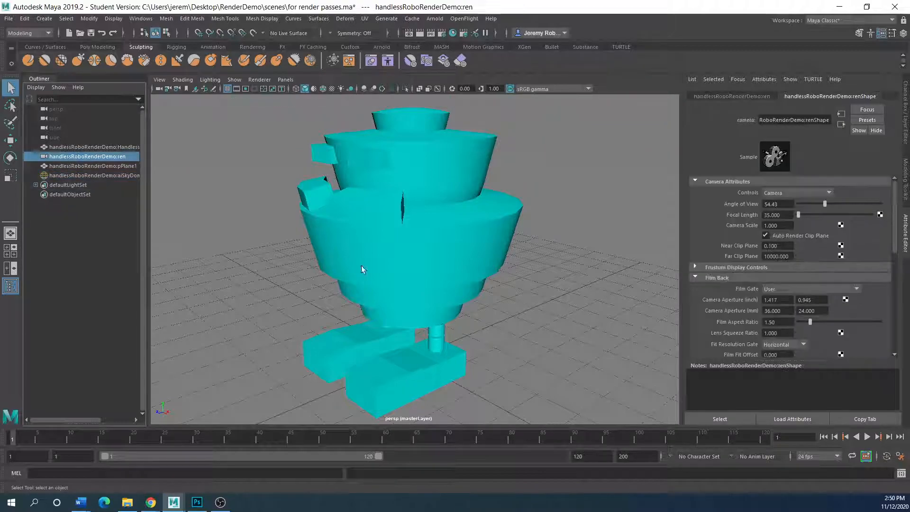
click(907, 115)
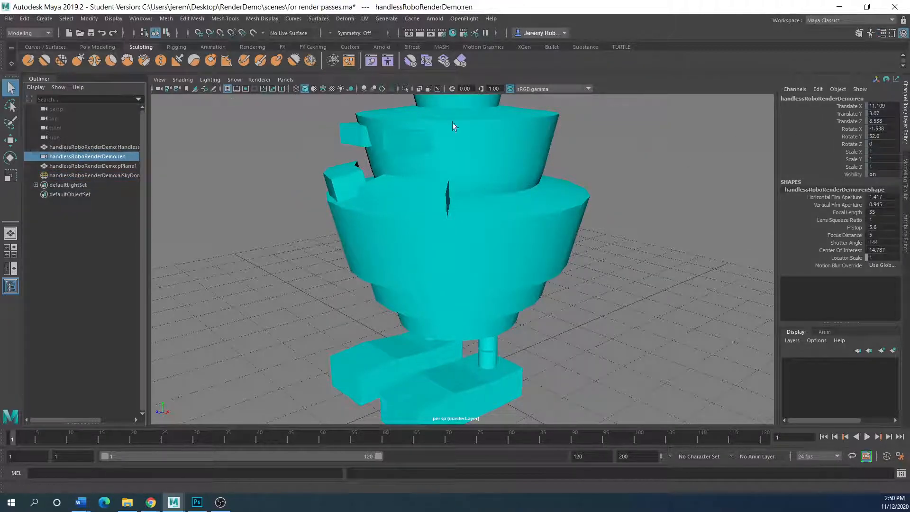
Show the 960 x 540 resolution gate, then select aiSkyDomeLight1 and delete it.
click(246, 89)
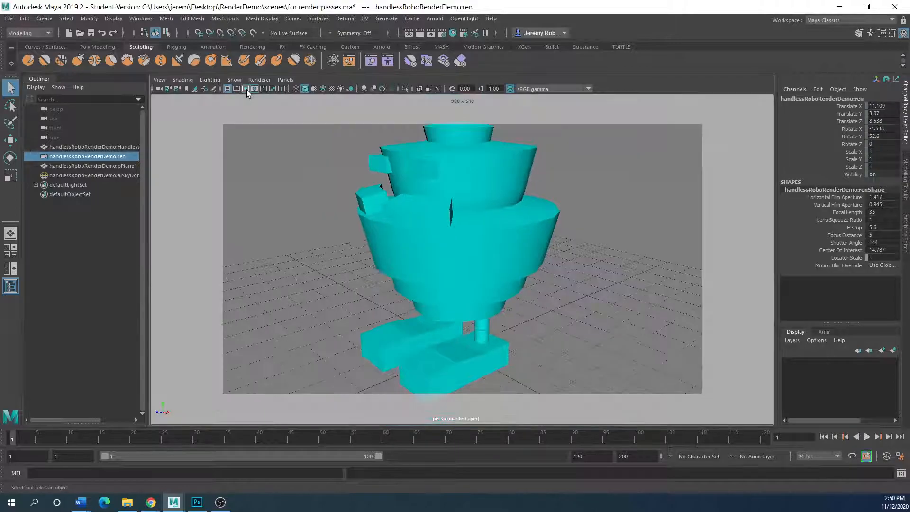
scroll(456, 286, down, 2)
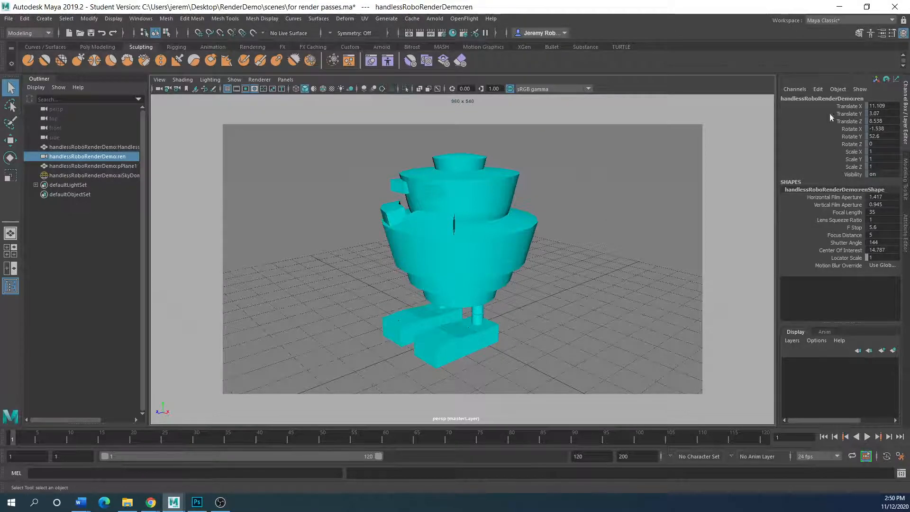
click(393, 274)
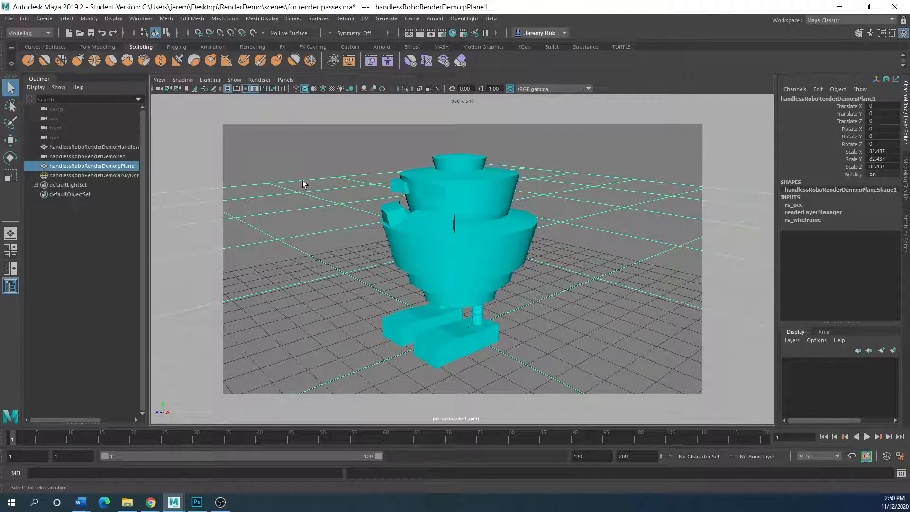
click(68, 177)
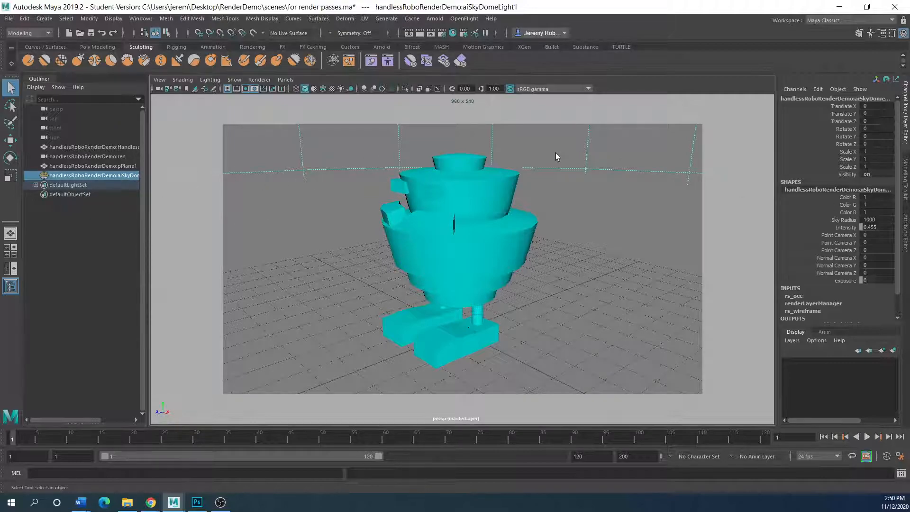
key(Delete)
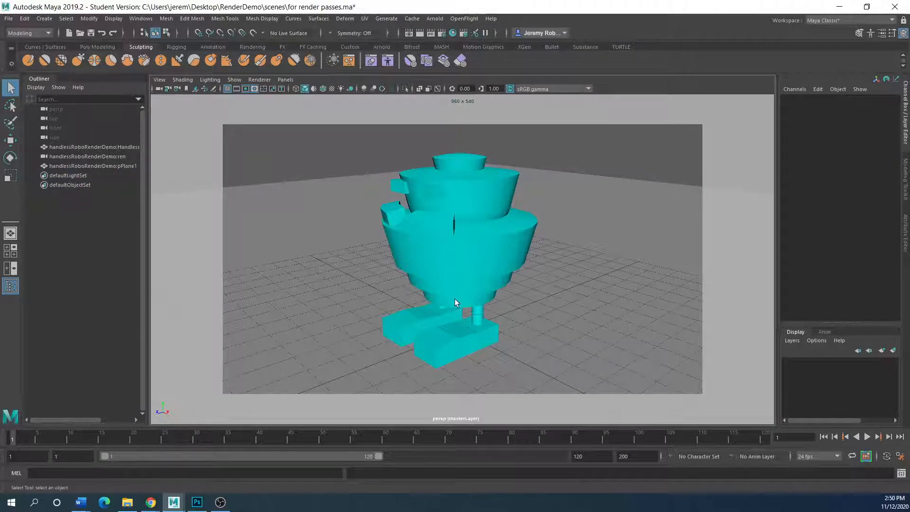
Turn off the resolution gate and delete the ren camera.
click(253, 89)
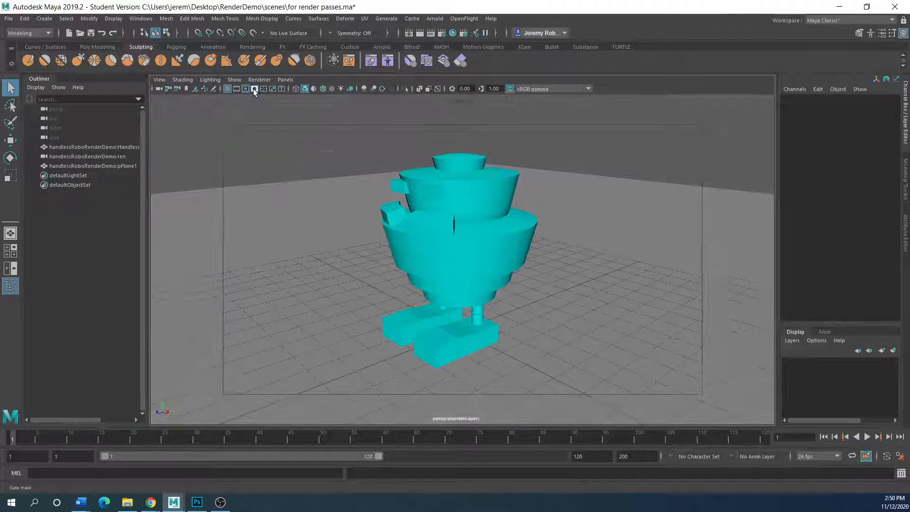
click(252, 89)
click(245, 88)
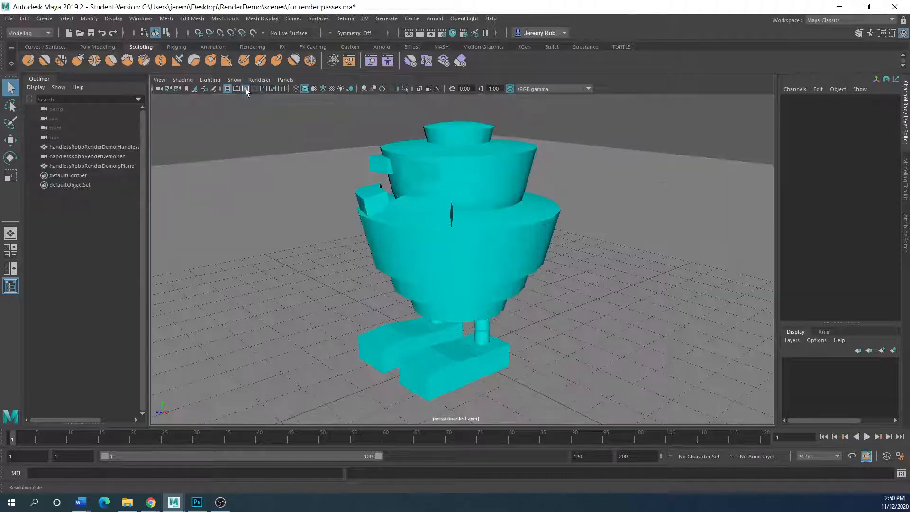
click(81, 157)
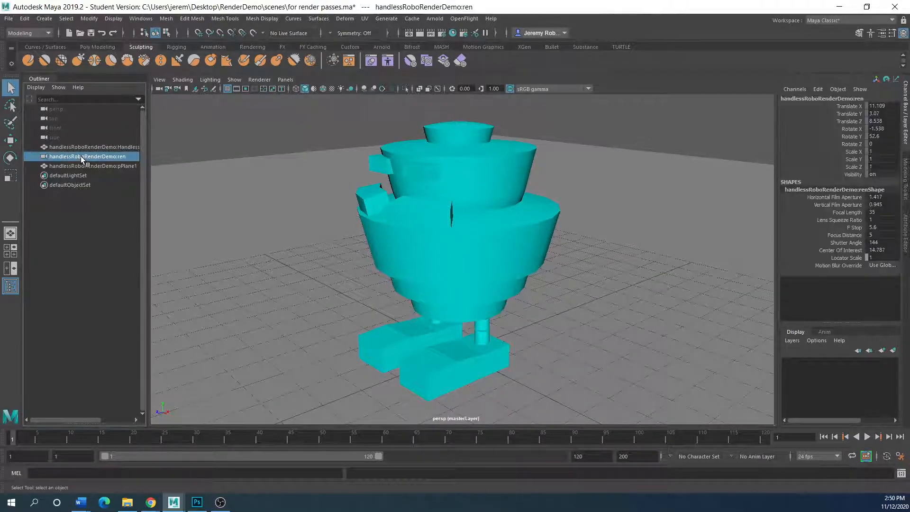
key(Delete)
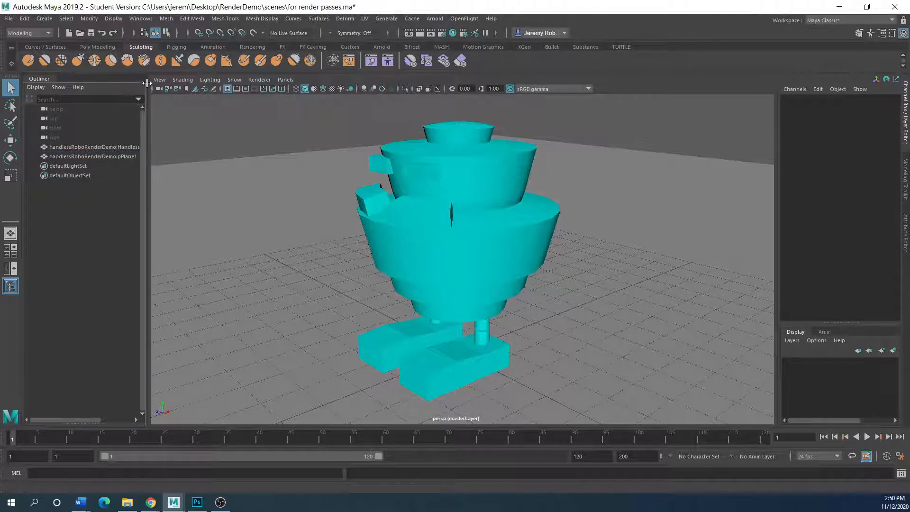
Add a polygon cube from the Poly Modeling shelf.
scroll(331, 260, down, 5)
scroll(338, 272, up, 3)
scroll(360, 294, down, 2)
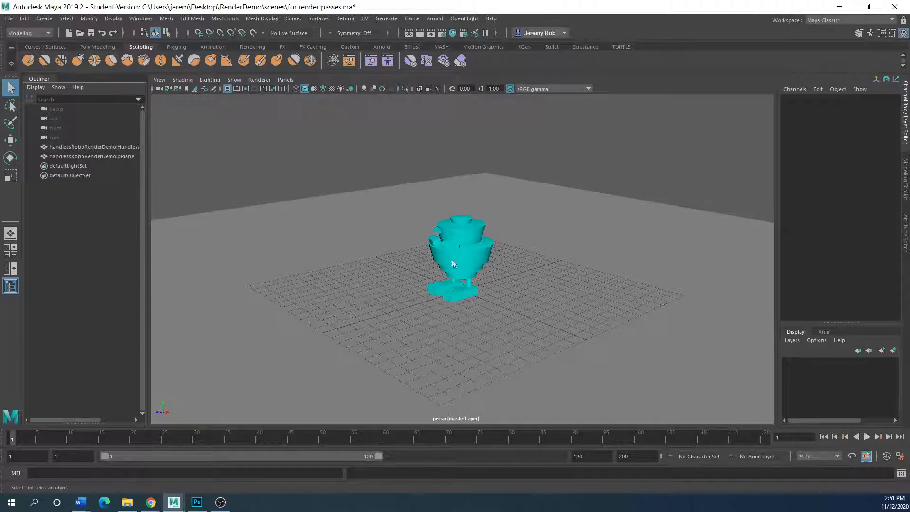
click(36, 47)
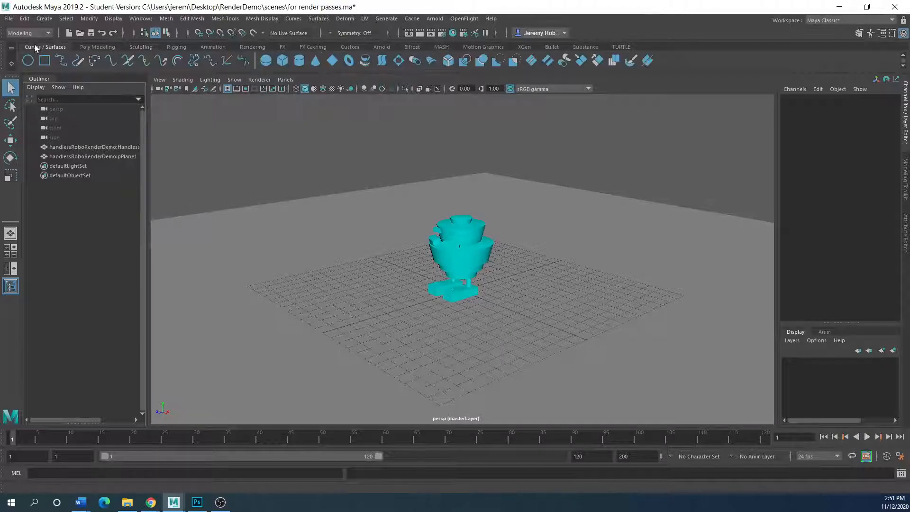
click(90, 48)
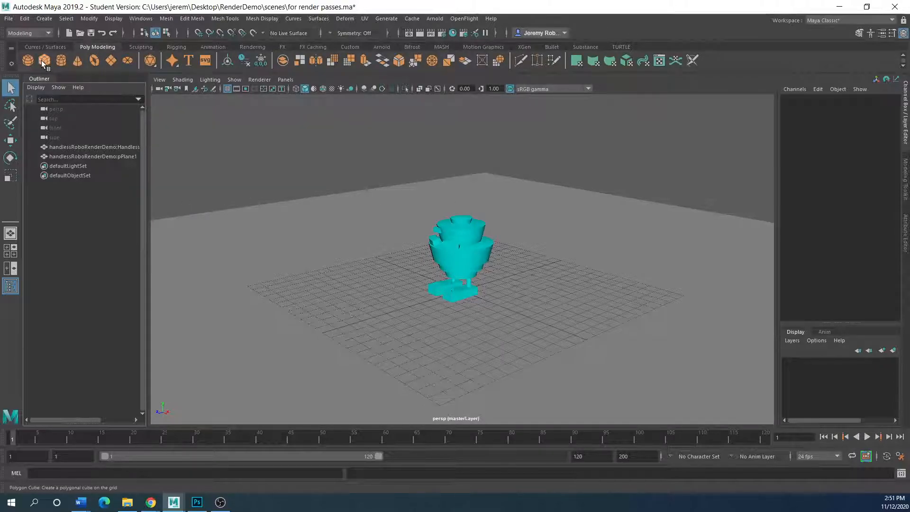
click(41, 61)
Scale pCube1 uniformly to about 38.2 to enclose the robot, then select the floor plane.
key(r)
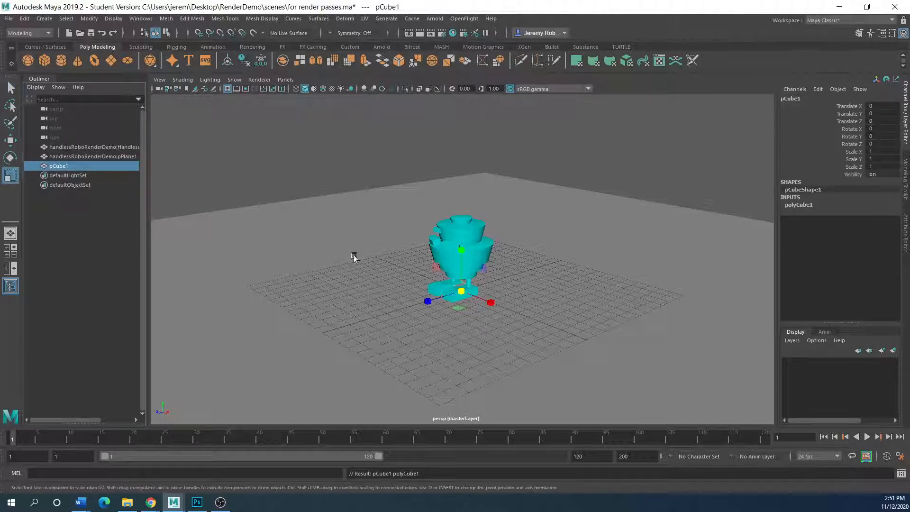
drag(462, 290, 777, 278)
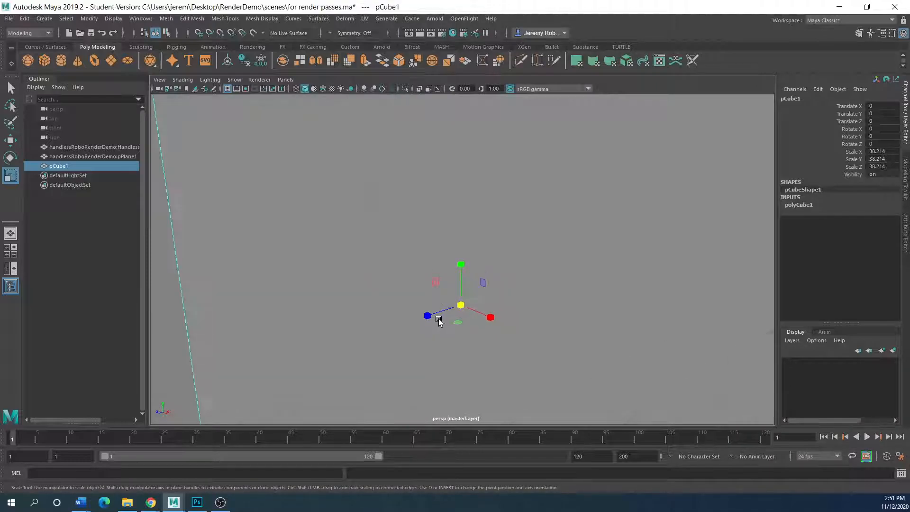
scroll(439, 321, down, 3)
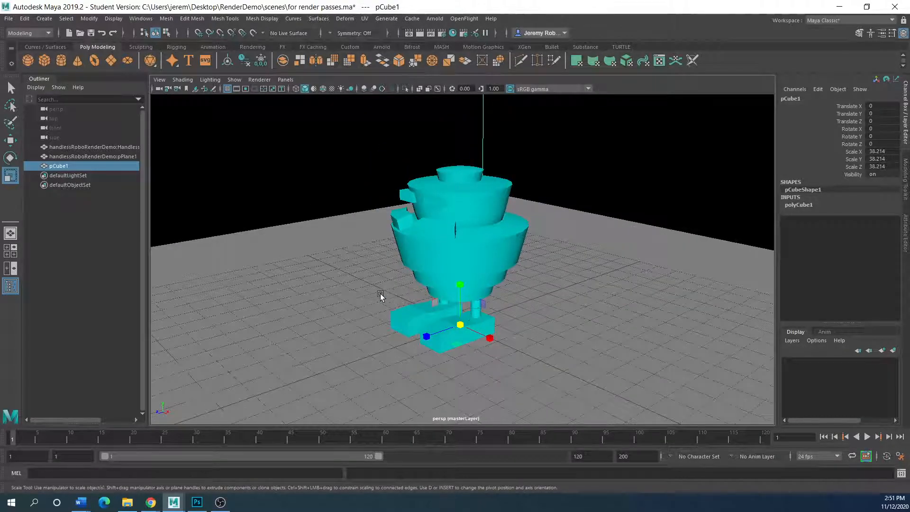
click(366, 293)
alt+drag(376, 298, 664, 262)
scroll(373, 263, down, 15)
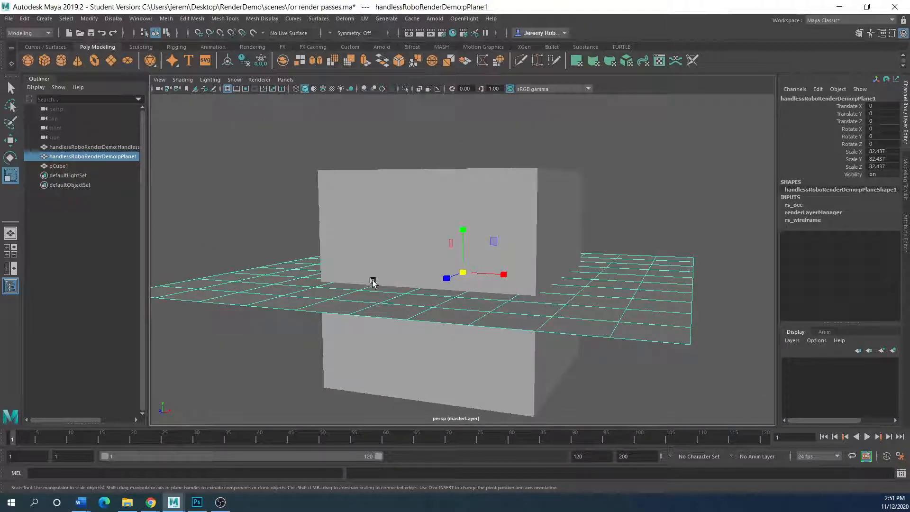
click(166, 18)
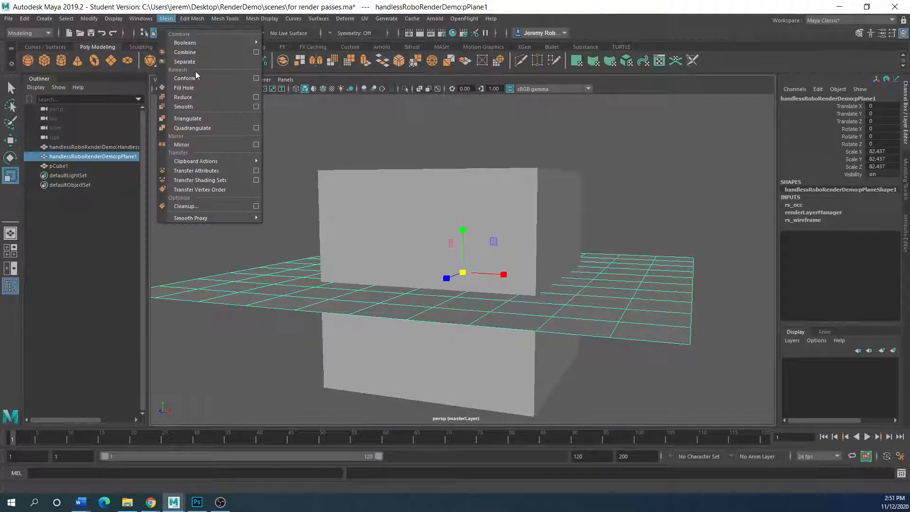
Apply Mesh > Smooth to the floor plane and then to the enclosing cube.
click(192, 107)
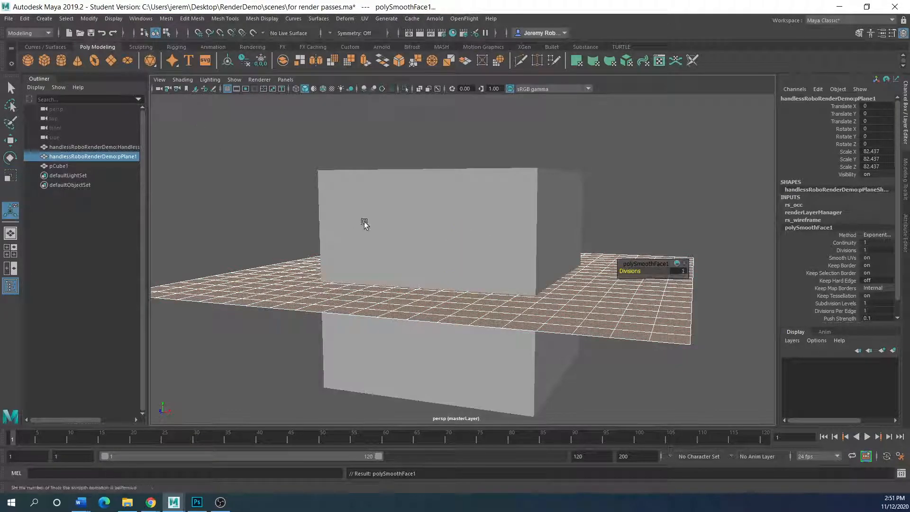
click(488, 239)
click(168, 19)
click(186, 105)
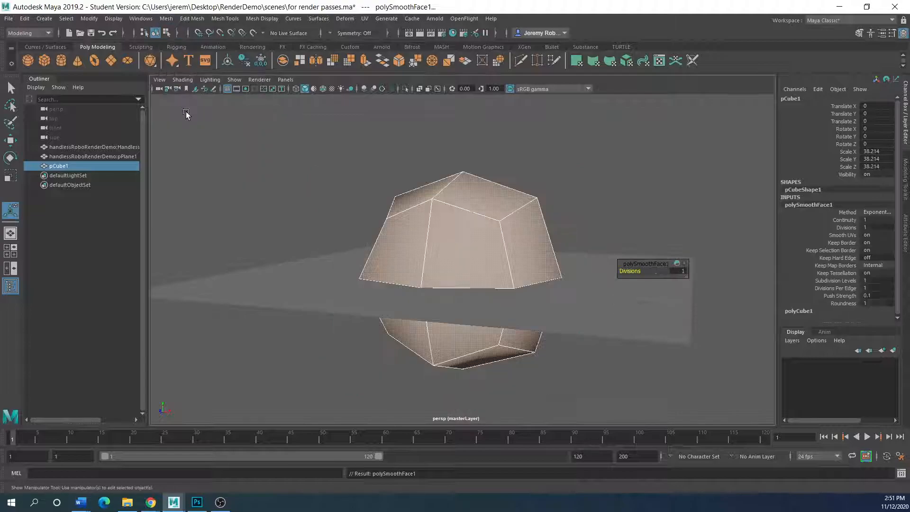
Toggle the cube's smooth-mesh preview with keys 2, 3 and 1, ending unsmoothed.
click(639, 269)
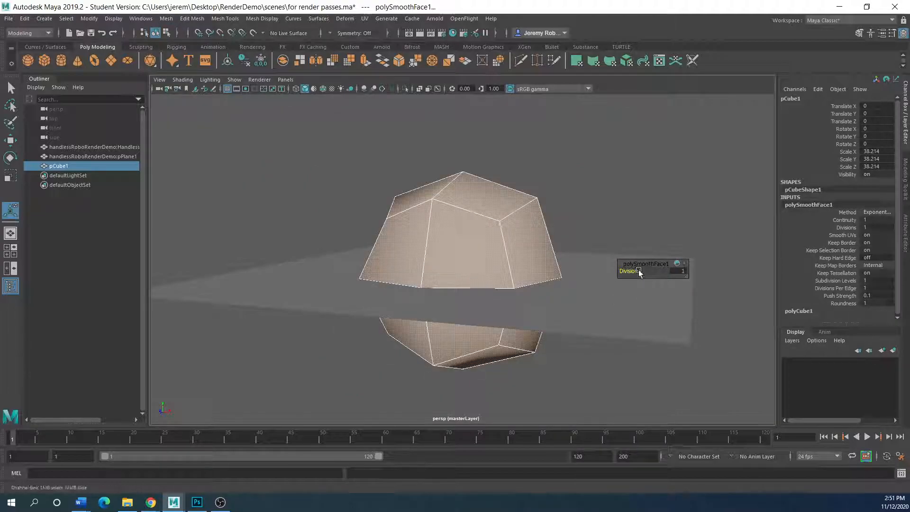
key(2)
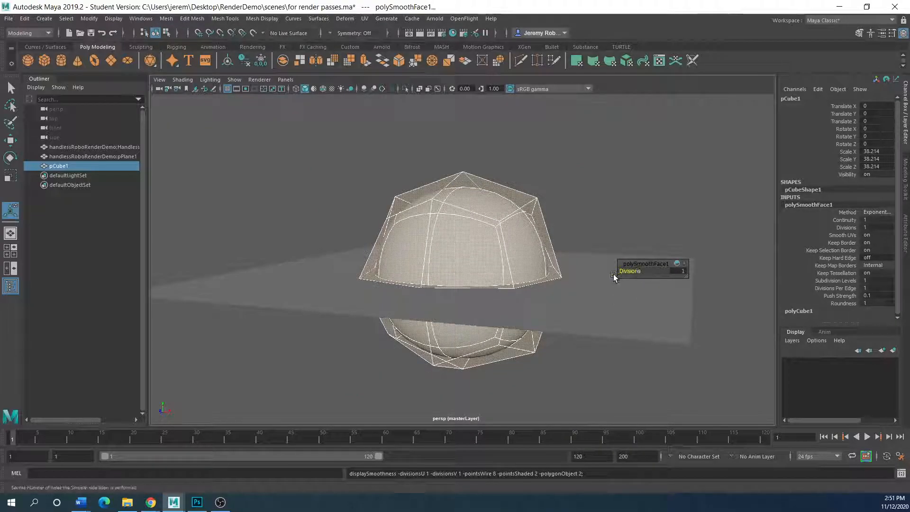
key(ctrl+z)
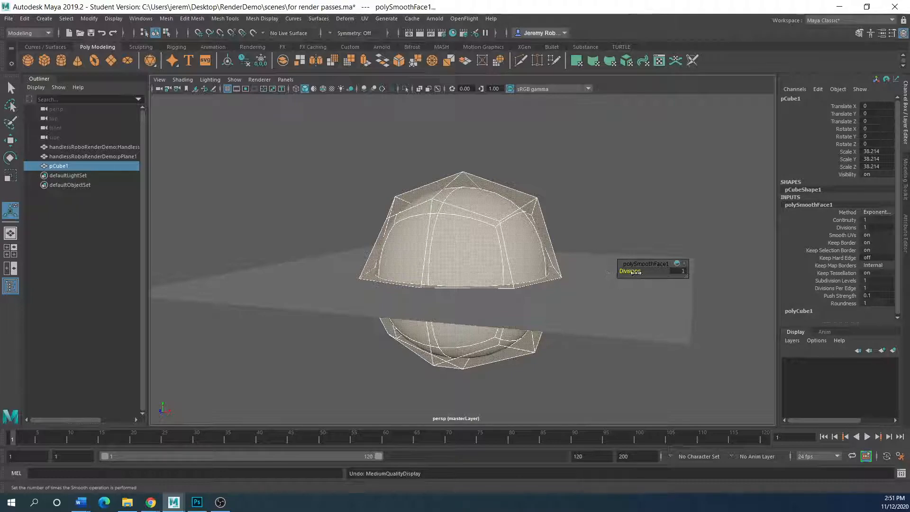
key(3)
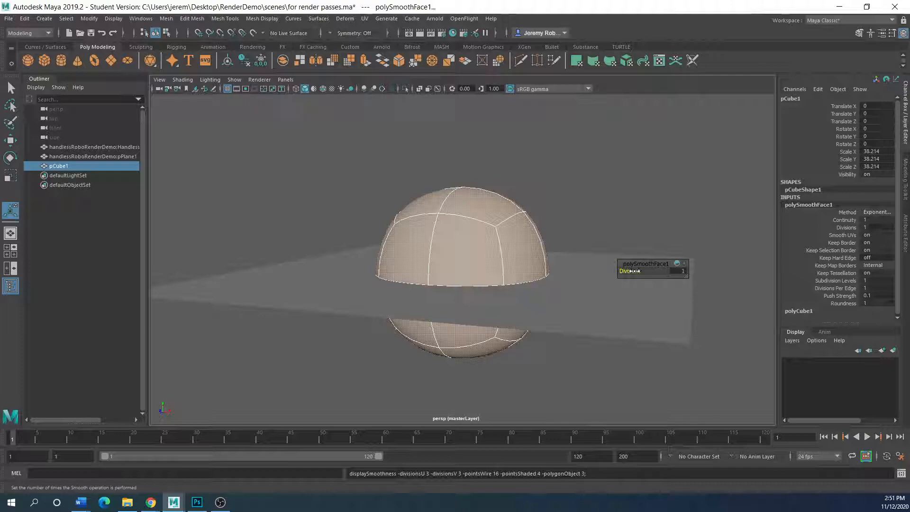
key(1)
Set the cube's polySmoothFace1 Divisions to 2, then to 3.
click(678, 270)
text(2)
key(Return)
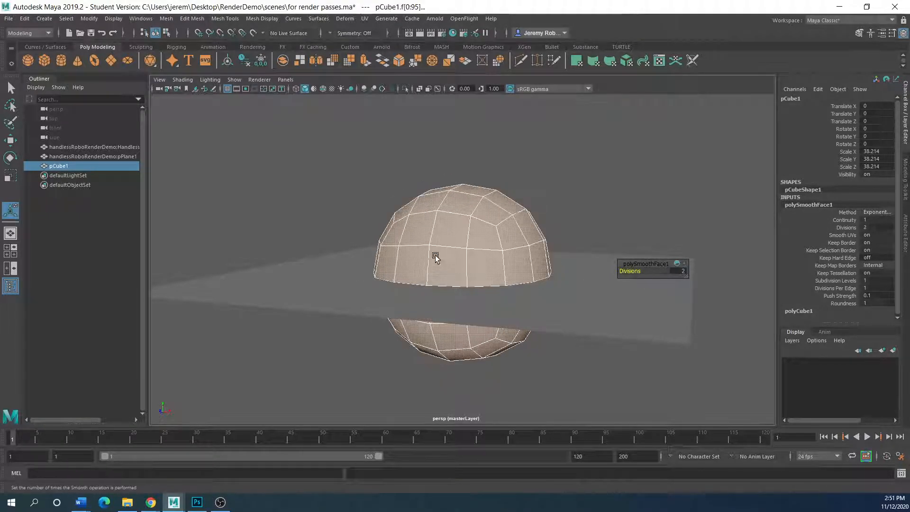
click(684, 271)
text(3)
key(Return)
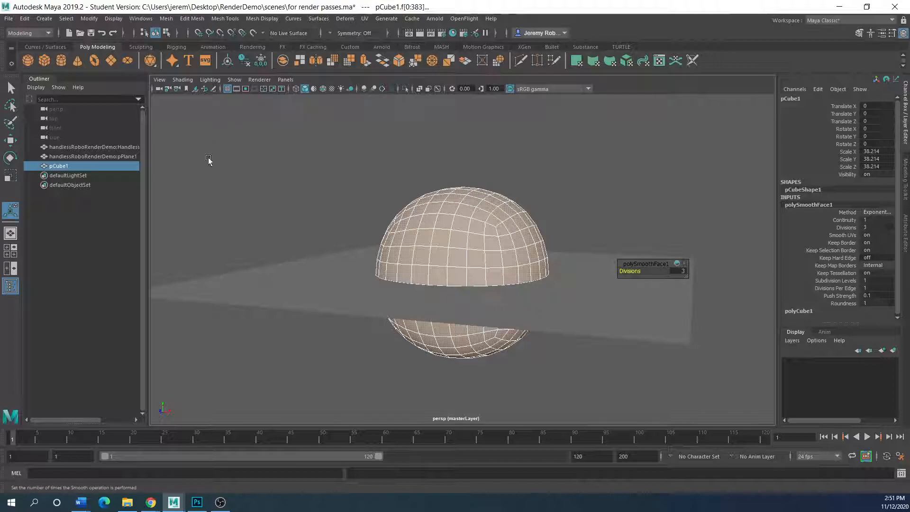
click(11, 140)
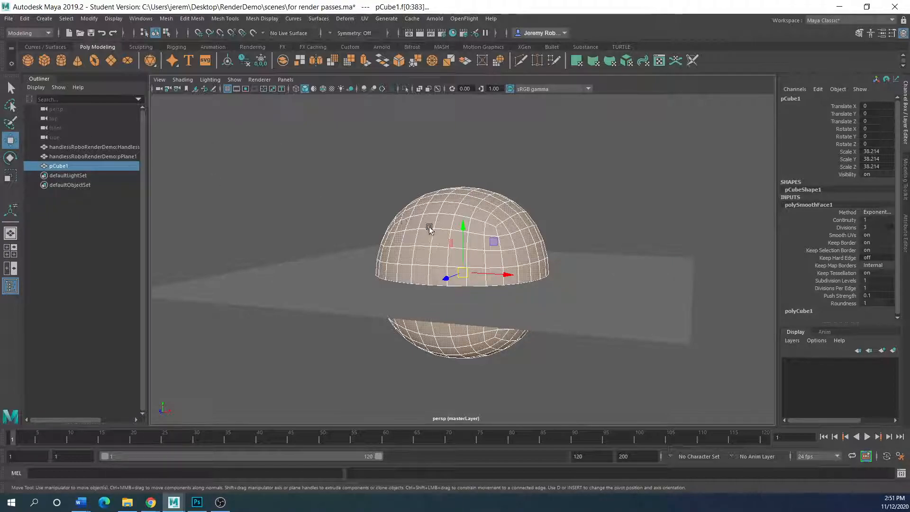
Raise the sphere to about Y 7.171 and delete the pPlane1 ground plane.
drag(463, 230, 564, 184)
click(11, 175)
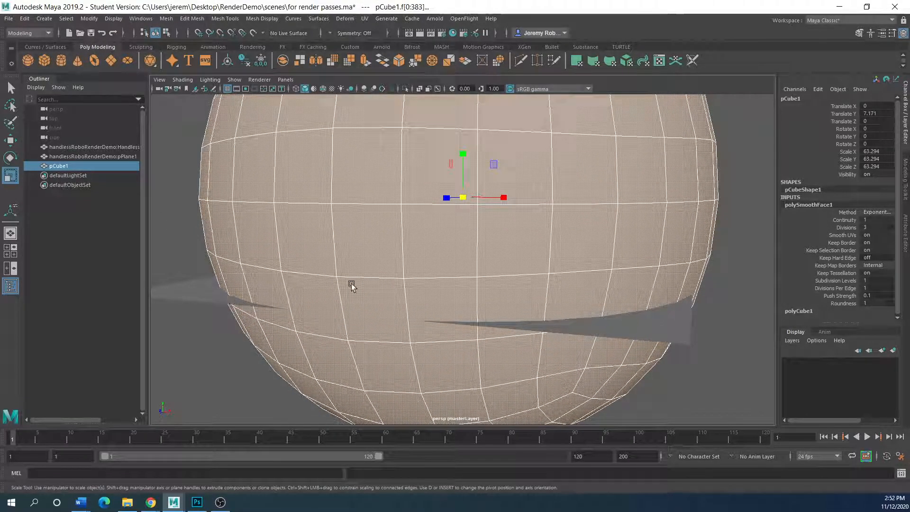
click(584, 327)
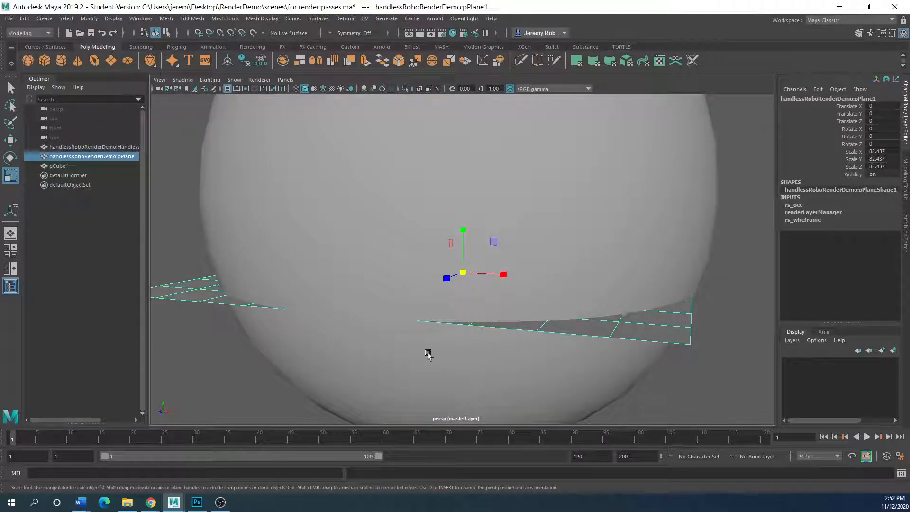
key(Delete)
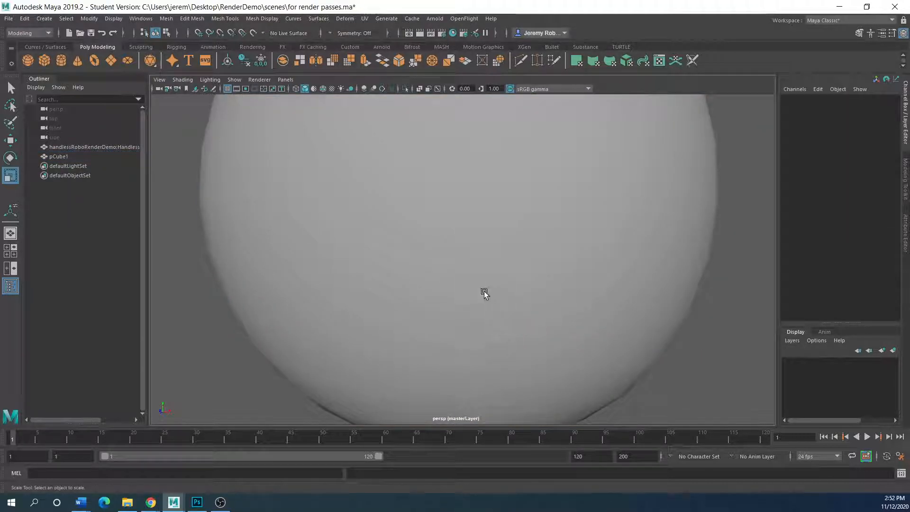
Reselect the pCube1 sphere and switch to the four-view layout.
click(429, 284)
scroll(441, 282, up, 5)
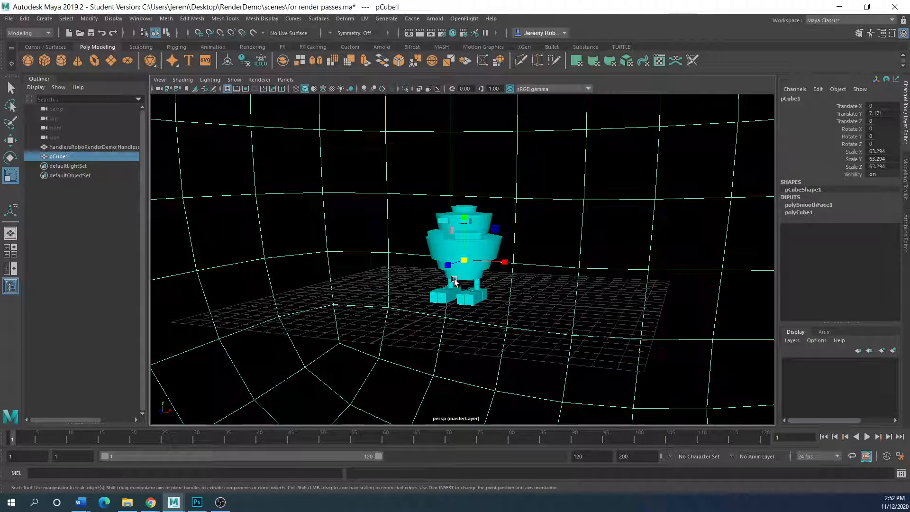
scroll(452, 285, down, 1)
scroll(449, 282, up, 2)
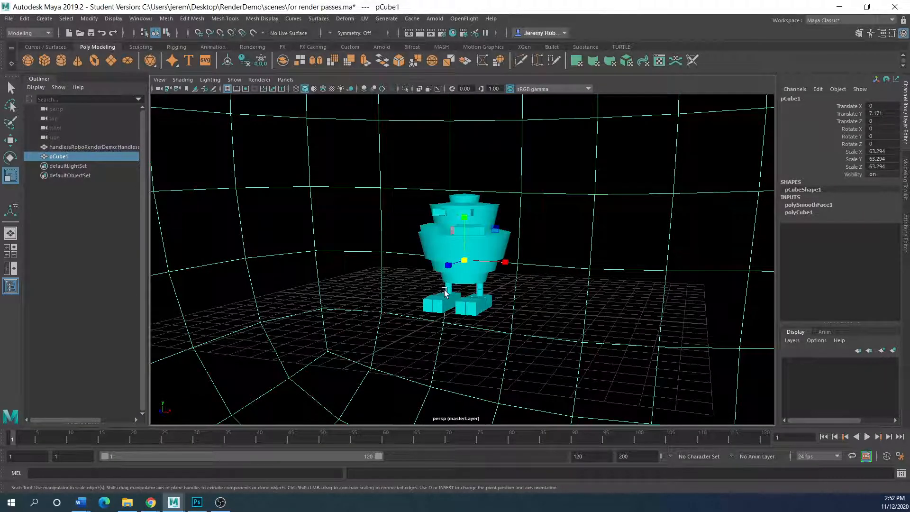
scroll(445, 290, down, 3)
scroll(445, 291, down, 2)
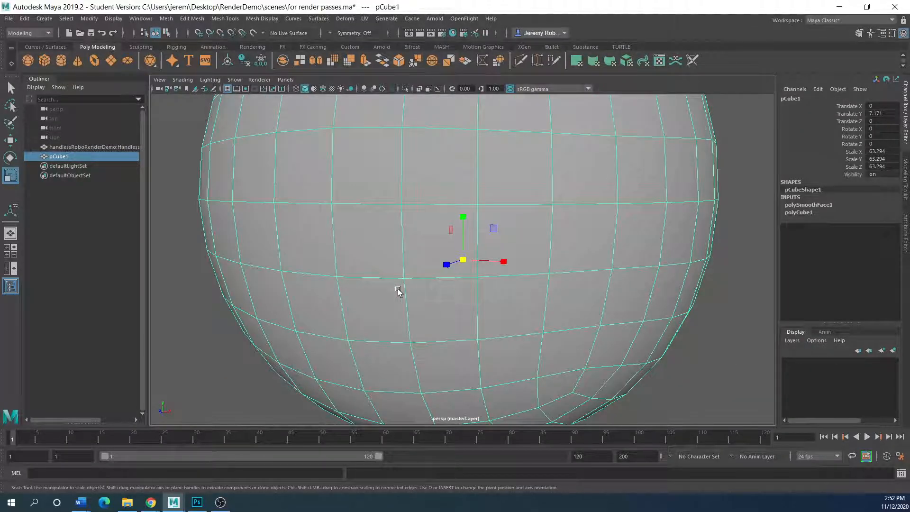
scroll(398, 291, down, 2)
key(space)
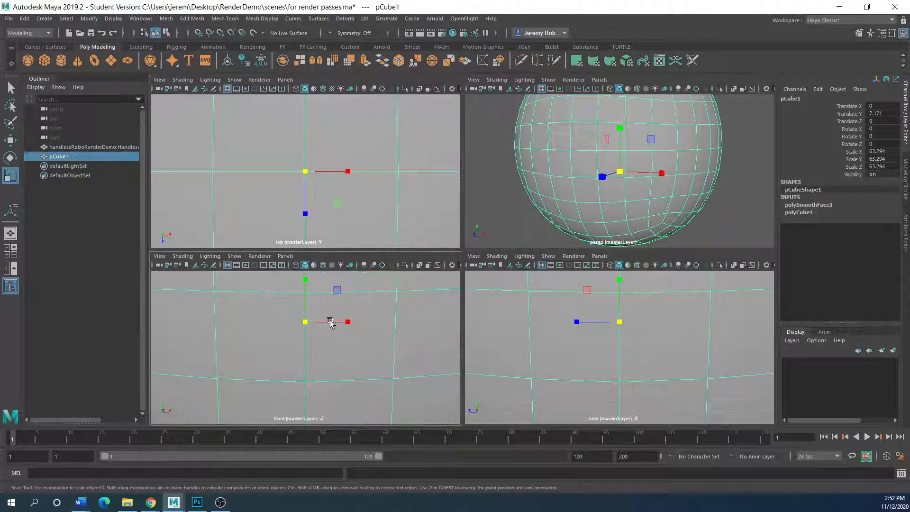
Maximize the front view and adjust the sphere's height with the Move tool.
key(space)
scroll(342, 315, down, 4)
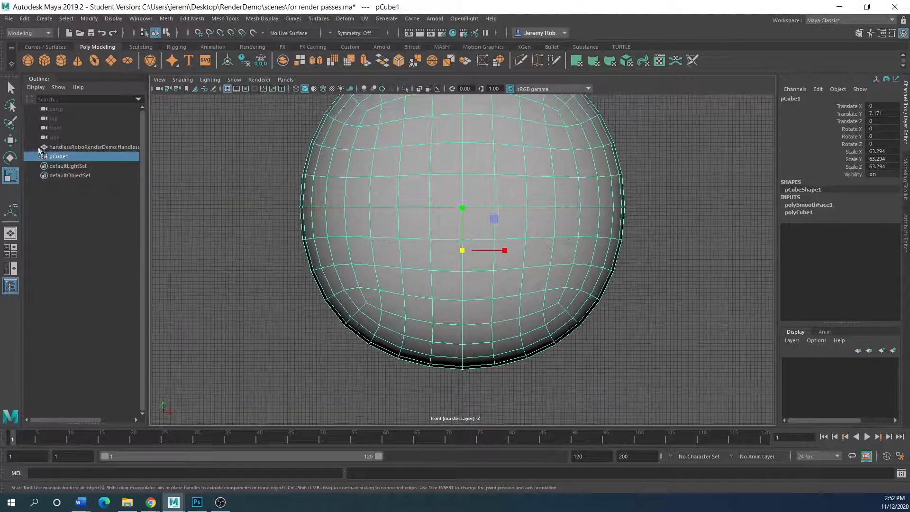
click(9, 141)
drag(460, 199, 439, 193)
right_drag(418, 241, 371, 242)
Flatten the sphere's bottom rows of vertices into a floor by scaling Y to 0.
drag(322, 350, 619, 300)
drag(602, 340, 330, 293)
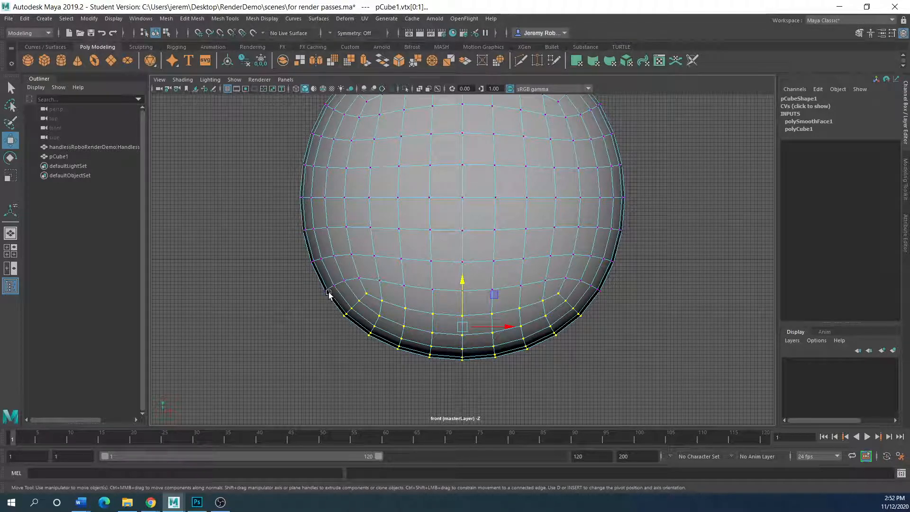
key(r)
drag(465, 288, 461, 333)
Raise the whole backdrop to Translate Y 28.218 so its floor meets the robot.
key(w)
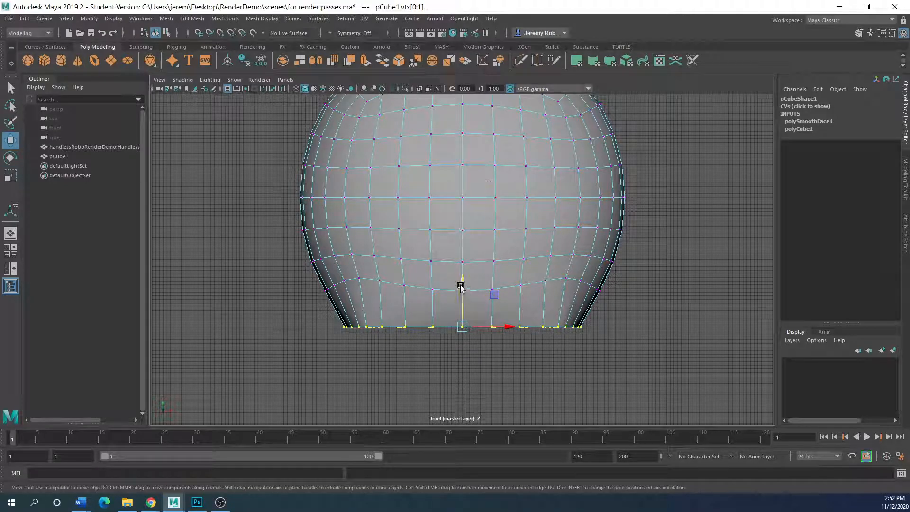
right_drag(449, 280, 488, 229)
drag(458, 205, 451, 142)
scroll(488, 260, up, 4)
scroll(475, 242, up, 3)
Return to the perspective view and preview the backdrop with smooth display (3).
key(space)
key(space)
scroll(463, 265, up, 5)
scroll(461, 267, down, 1)
alt+drag(432, 263, 407, 204)
key(3)
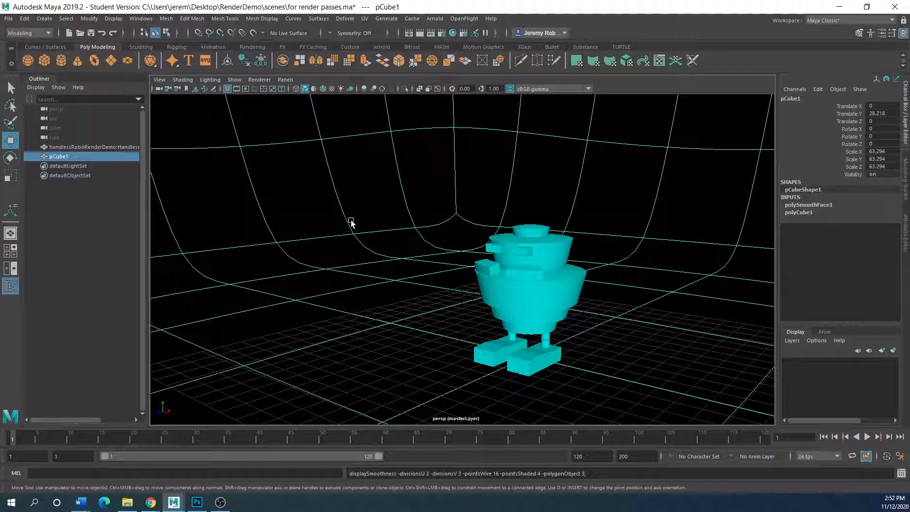
click(233, 19)
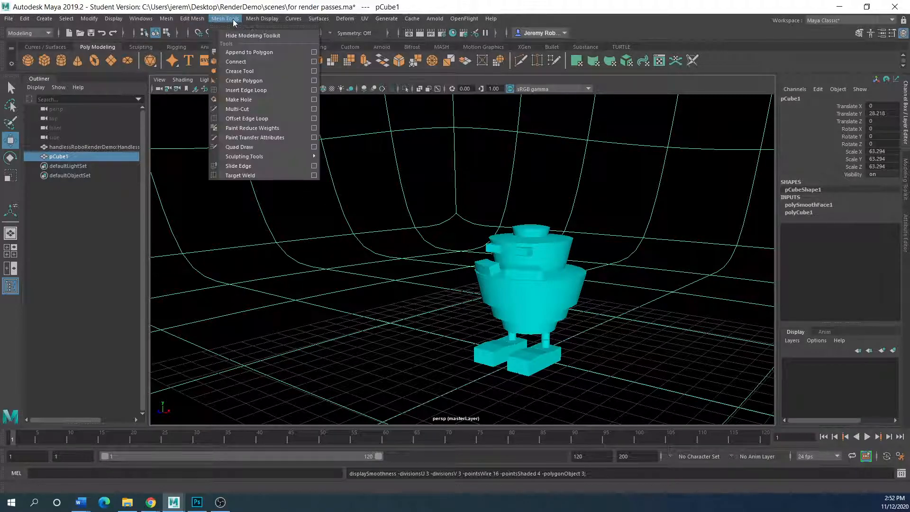
Reverse the backdrop's normals with Mesh Display > Reverse, then deselect it.
mouse_move(203, 21)
mouse_move(175, 21)
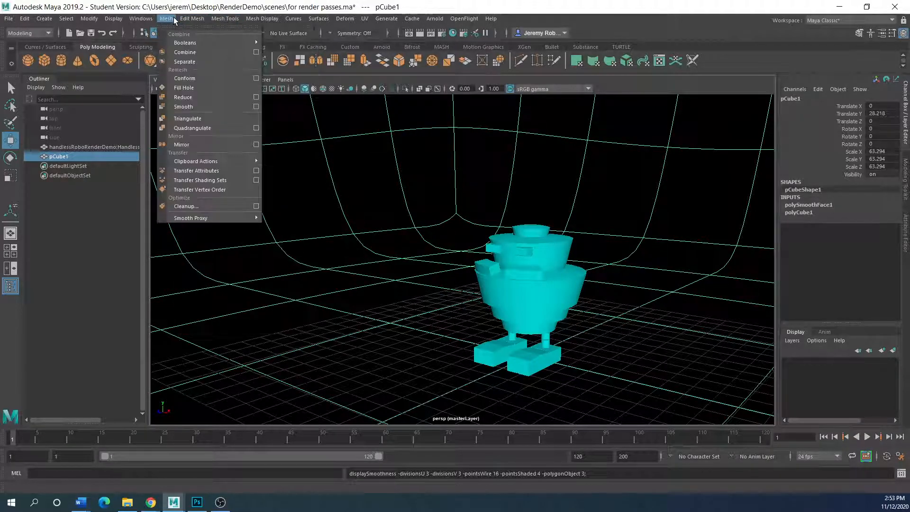
mouse_move(261, 19)
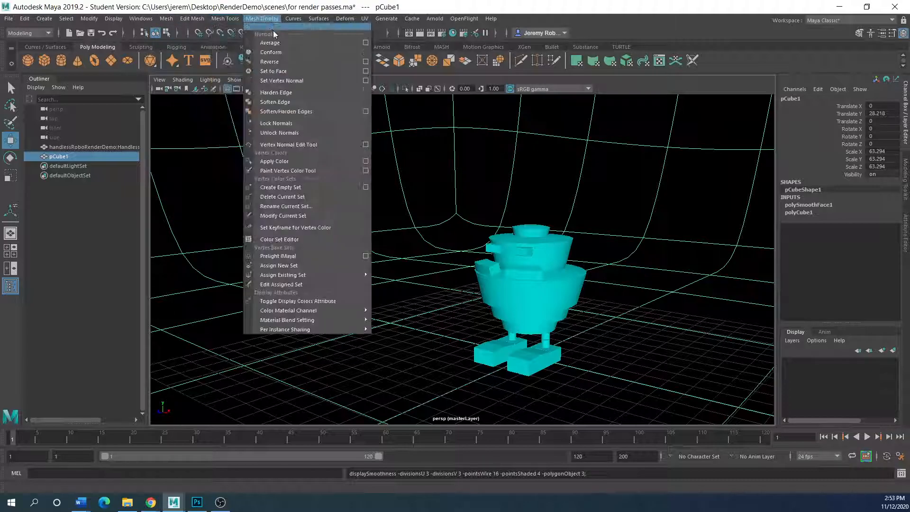
click(272, 62)
click(420, 281)
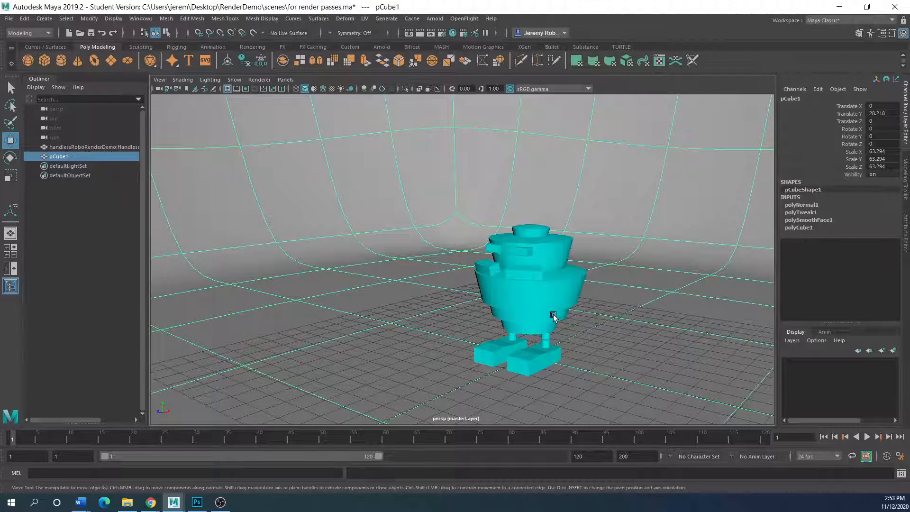
Pan and tumble the perspective view to frame the robot on the backdrop floor.
alt+middle_drag(553, 315, 451, 315)
scroll(443, 331, up, 2)
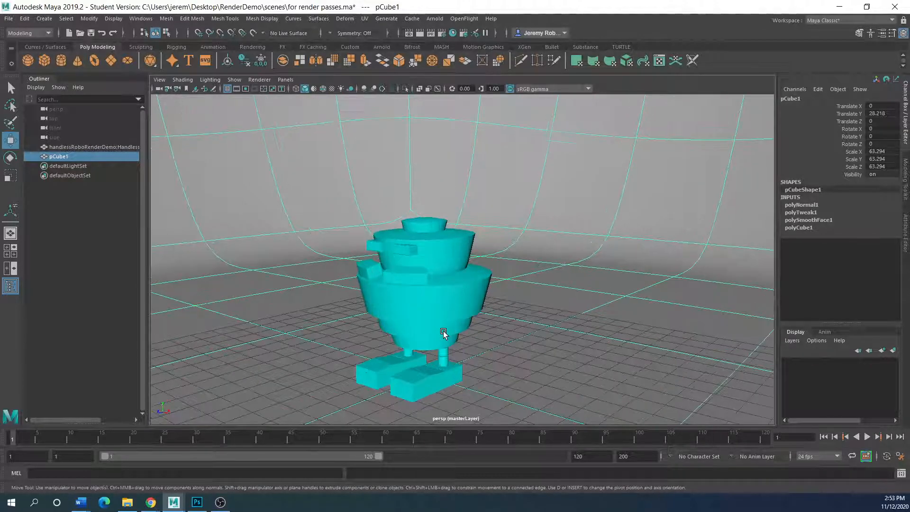
scroll(443, 331, up, 3)
alt+drag(443, 331, 446, 324)
alt+middle_drag(453, 314, 499, 273)
alt+drag(498, 273, 498, 279)
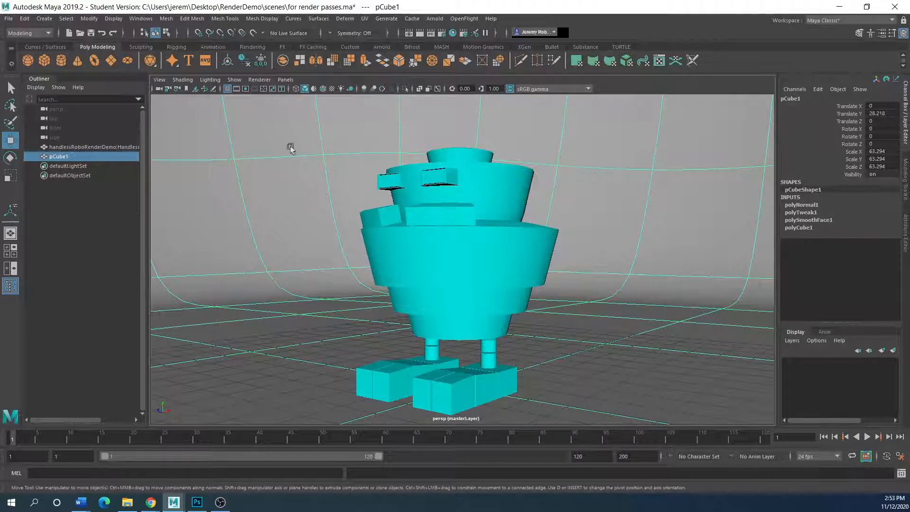
click(435, 19)
click(441, 45)
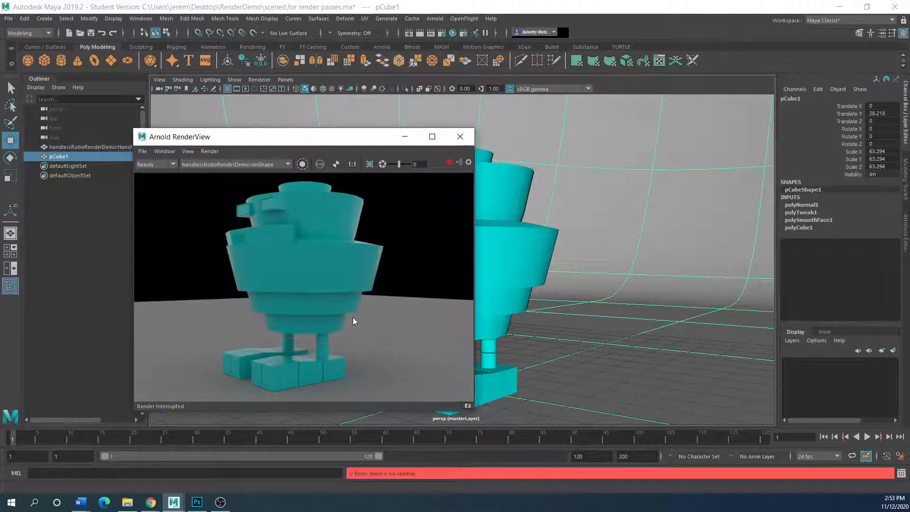
click(460, 137)
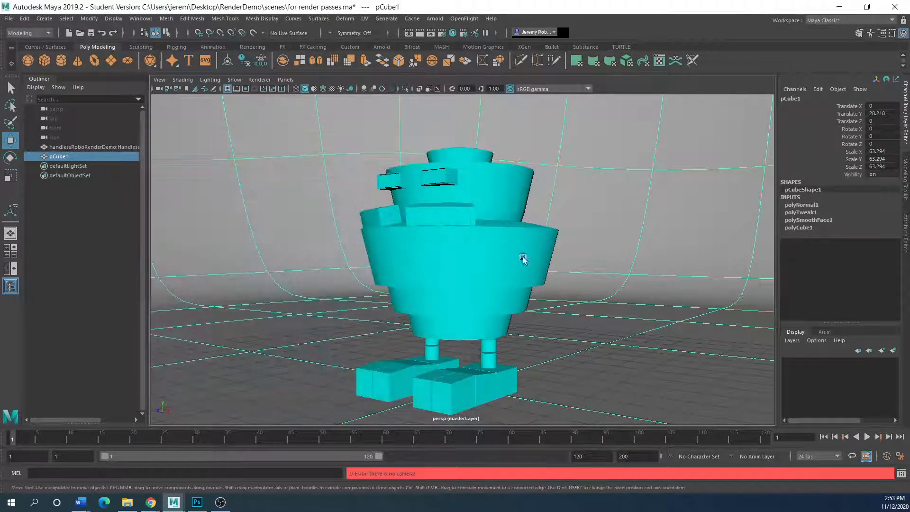
scroll(521, 359, down, 2)
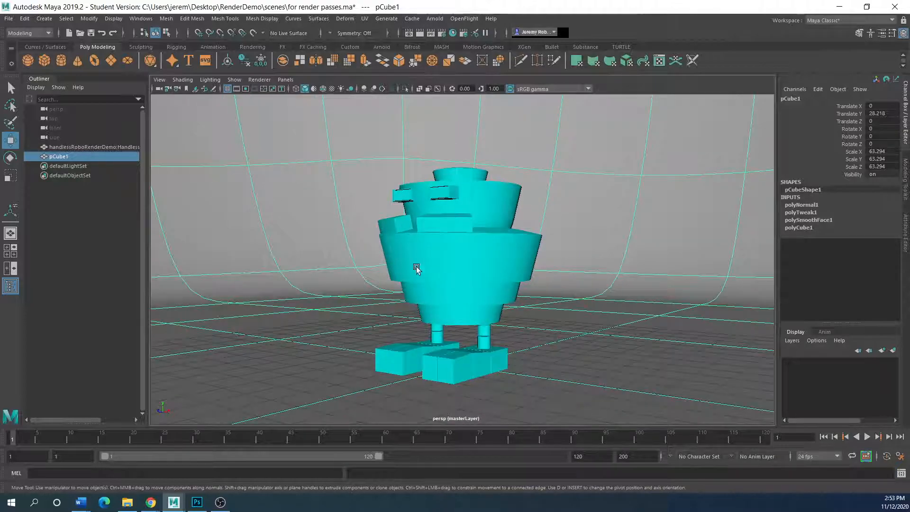
scroll(436, 274, down, 2)
scroll(421, 294, down, 1)
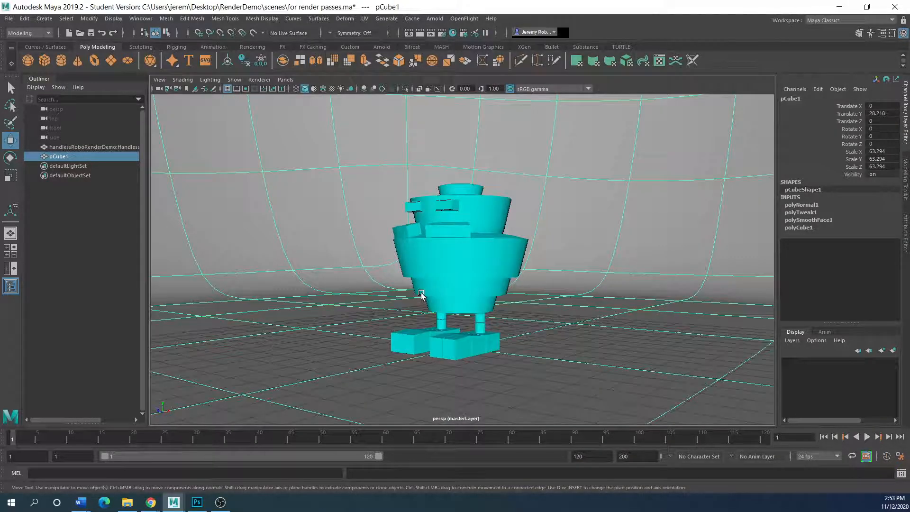
scroll(422, 295, down, 2)
alt+drag(422, 295, 441, 321)
scroll(469, 302, up, 2)
scroll(469, 303, down, 2)
scroll(449, 344, down, 2)
scroll(484, 338, up, 4)
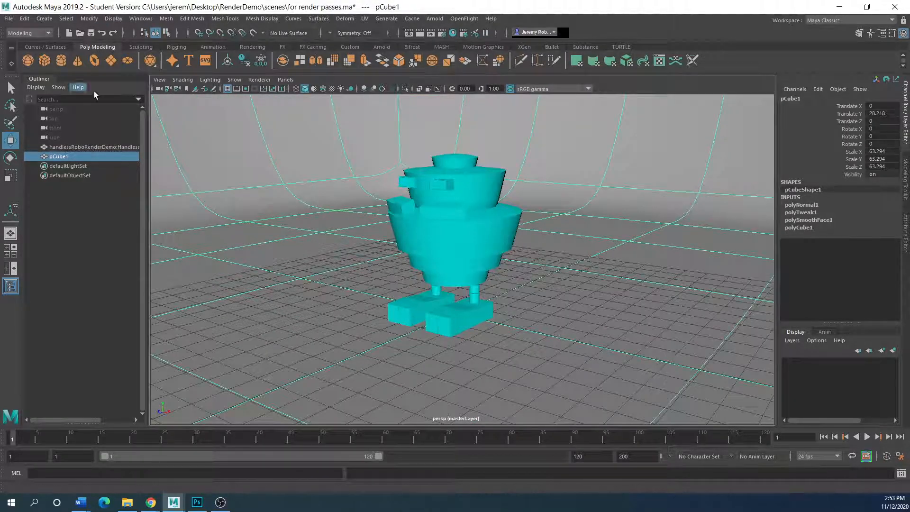
Create a camera from the current view, rename it animted_camera, then show four views.
click(159, 79)
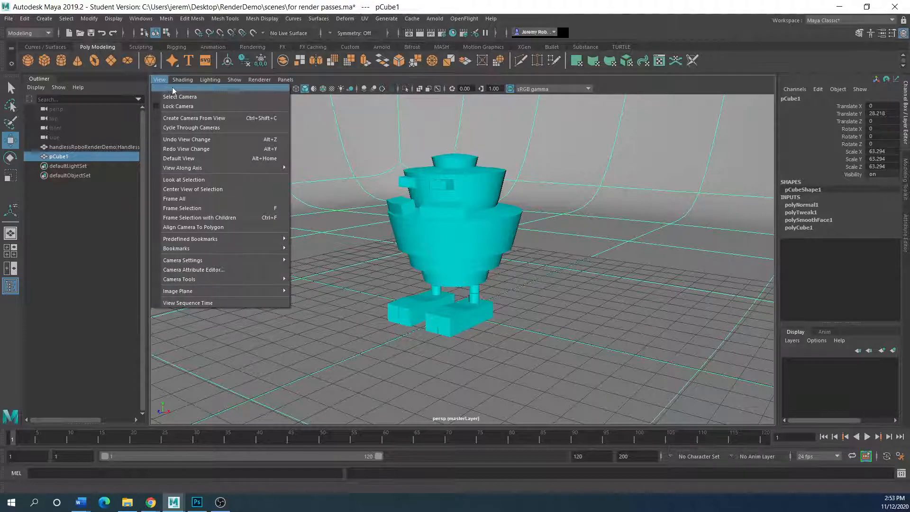
click(170, 119)
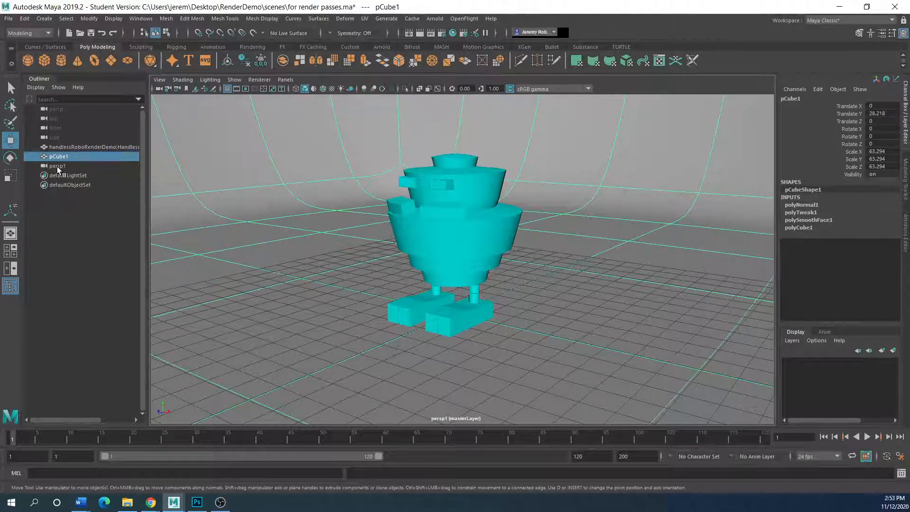
double_click(58, 166)
text(animted camera)
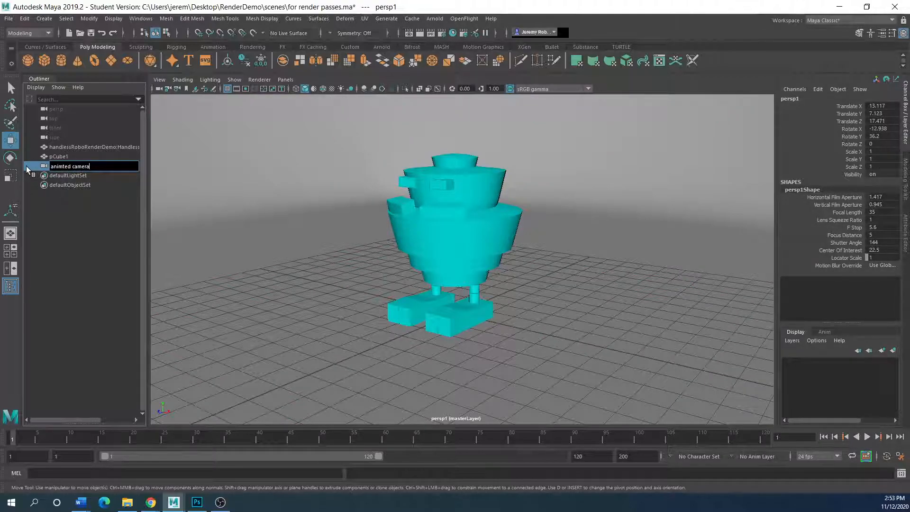
key(Return)
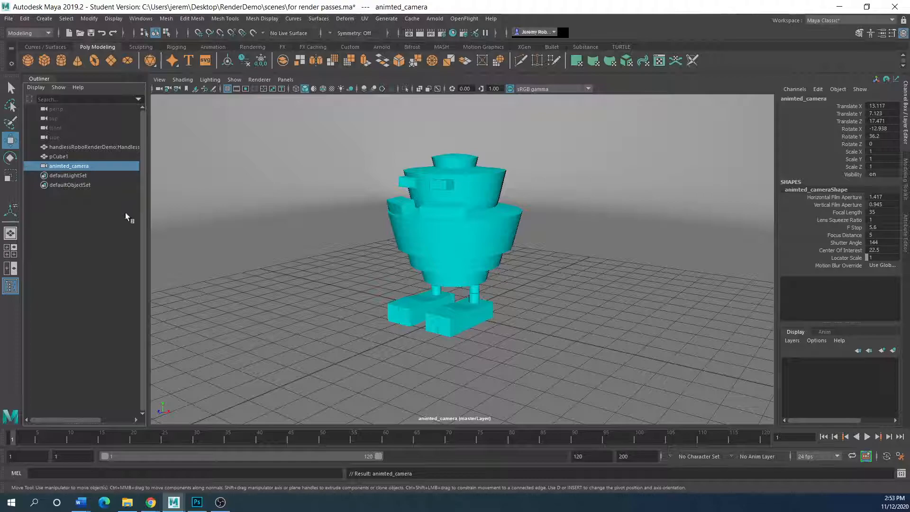
click(304, 293)
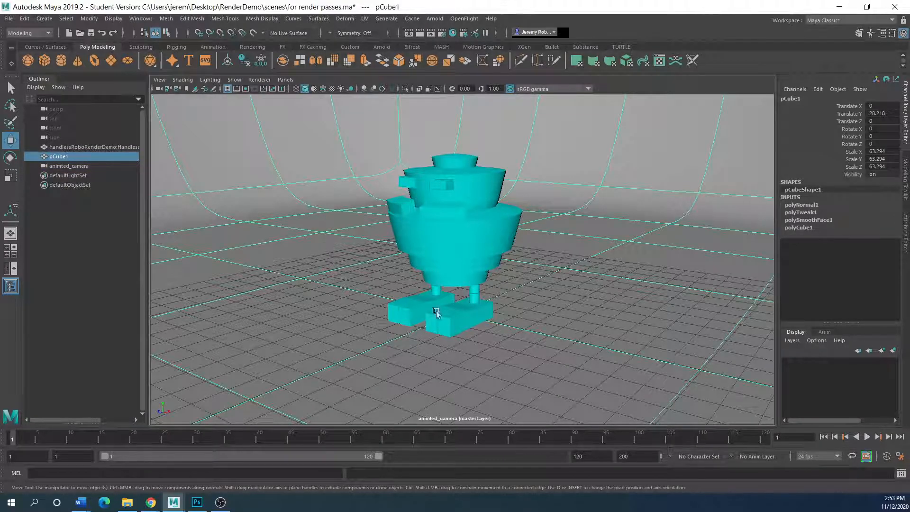
key(space)
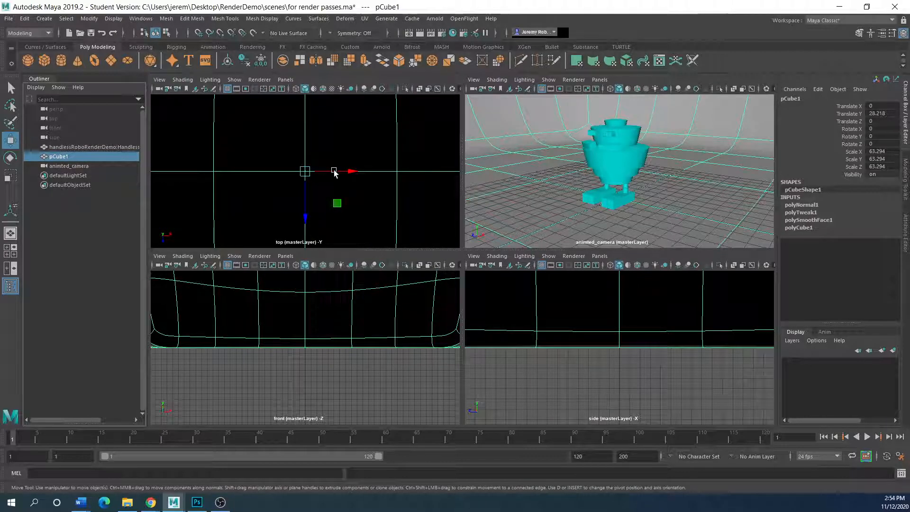
Hide the backdrop cube pCube1 and slide animted_camera along X to Translate X 16.819.
key(shift+h)
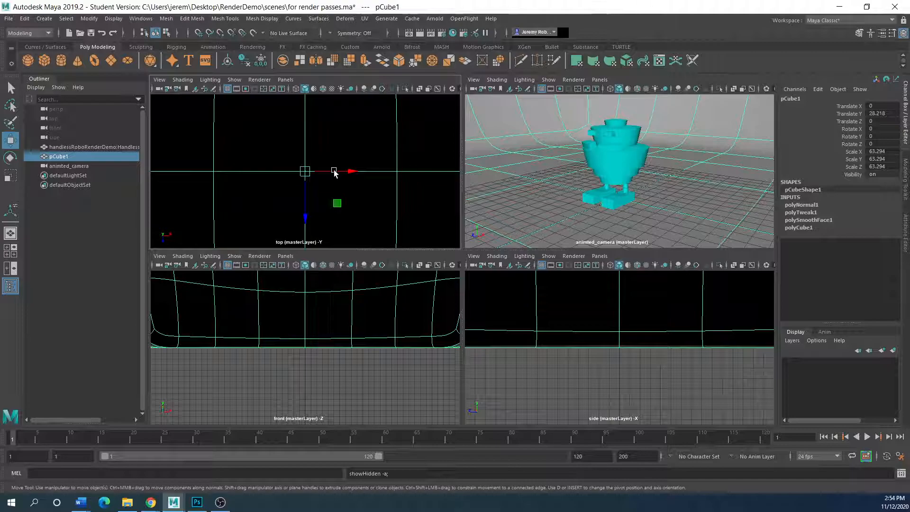
key(ctrl+h)
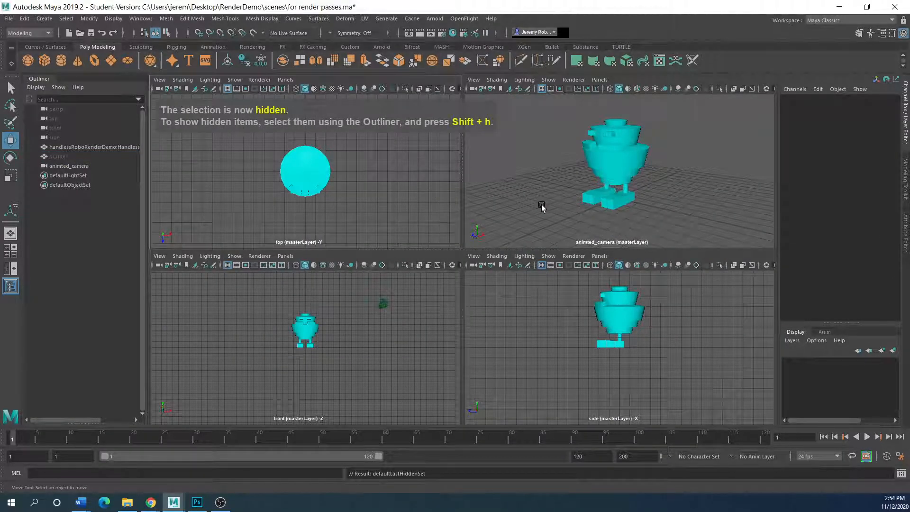
click(382, 305)
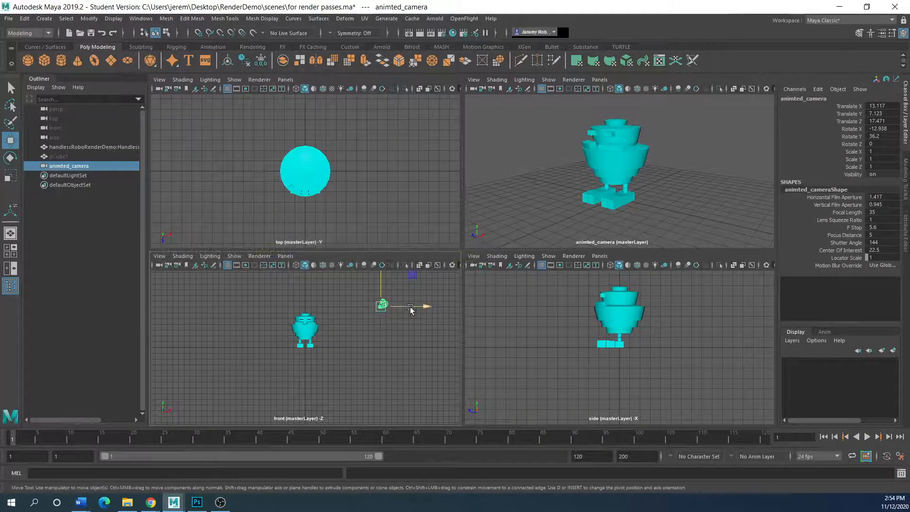
mouse_move(423, 309)
mouse_down()
mouse_move(394, 307)
mouse_move(431, 308)
mouse_move(312, 307)
mouse_move(443, 307)
mouse_move(409, 308)
mouse_up()
drag(413, 348, 440, 346)
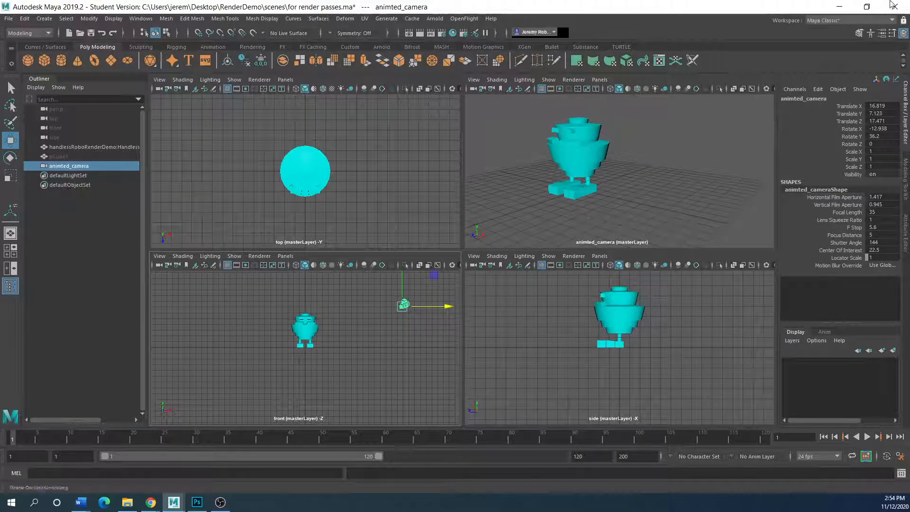
click(893, 20)
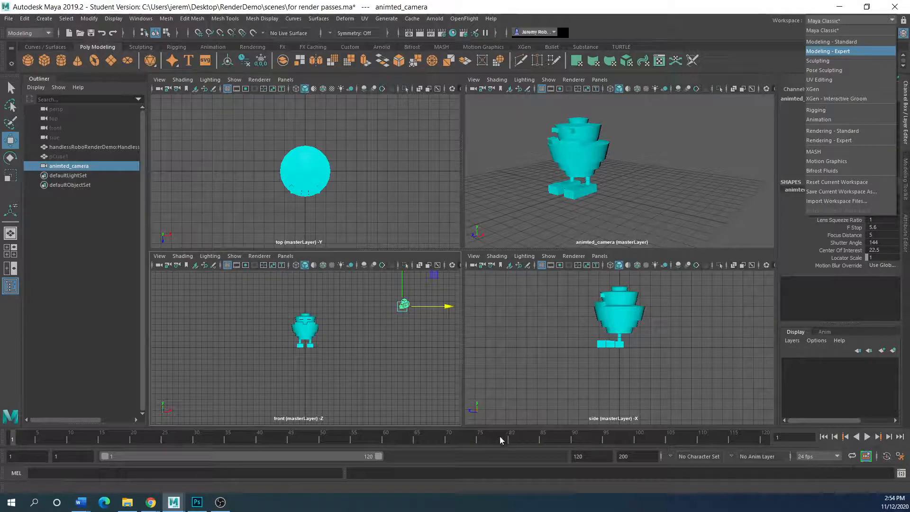
Test the time slider at Real-time playback, then at Play Every Frame, Free speed.
click(868, 441)
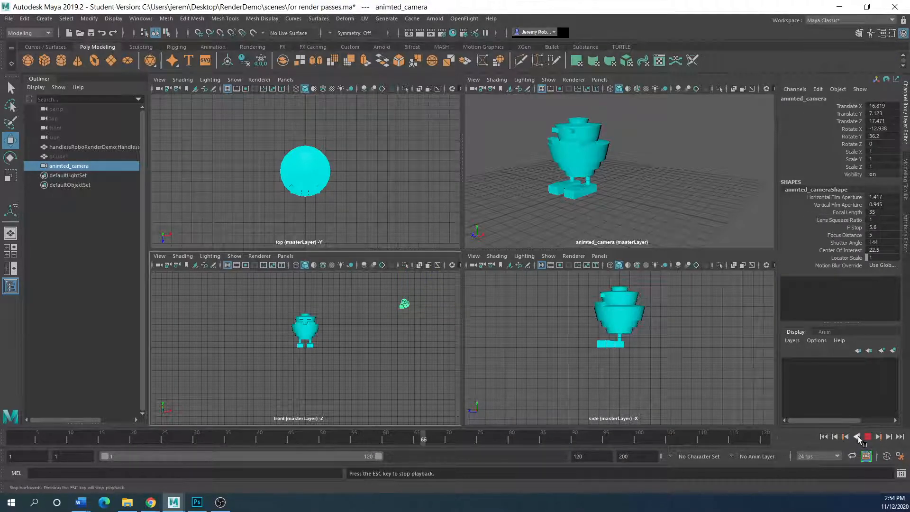
key(Escape)
right_click(455, 443)
mouse_move(494, 372)
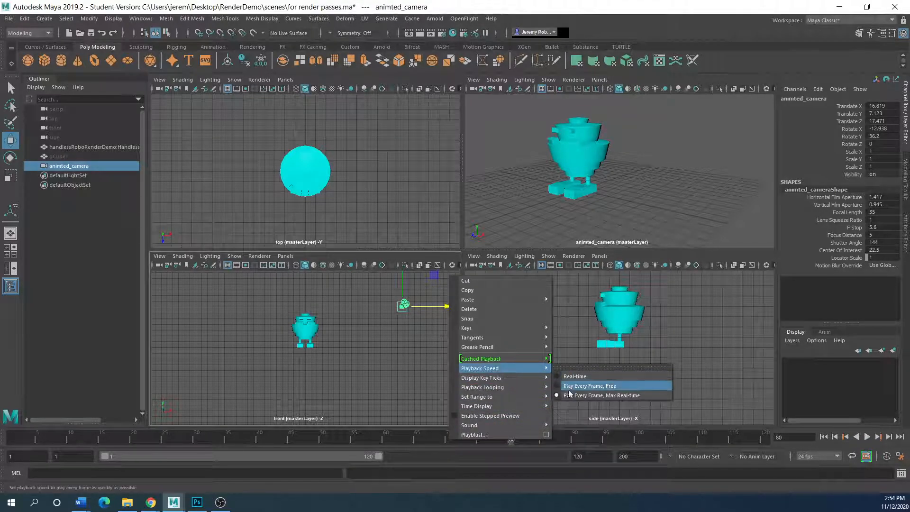
click(575, 377)
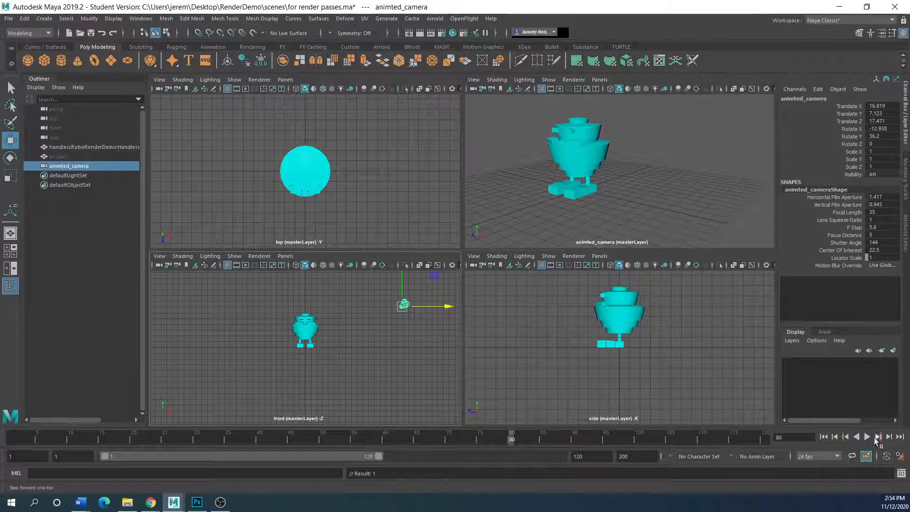
click(868, 436)
key(Escape)
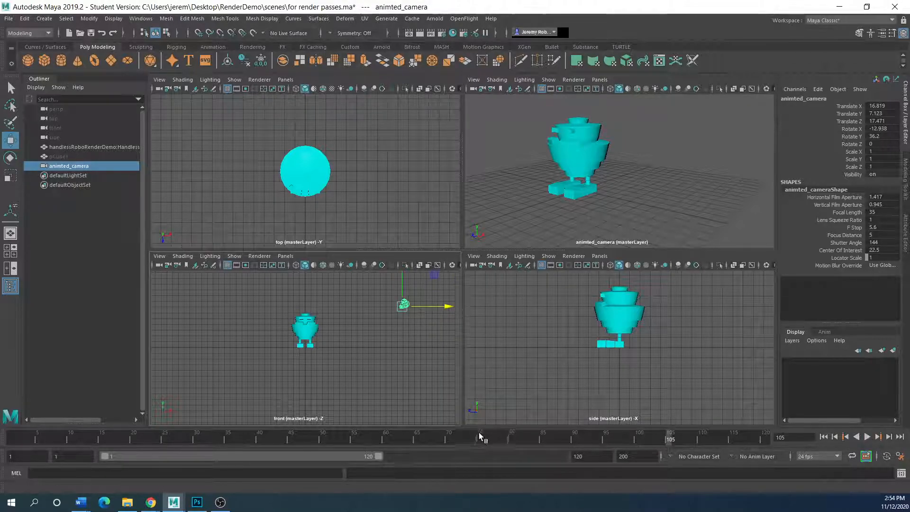
right_click(480, 438)
mouse_move(528, 373)
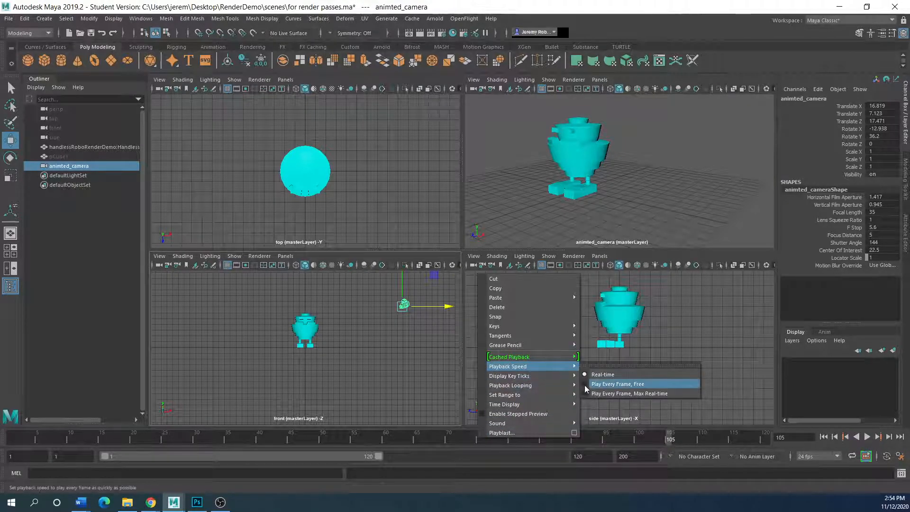
click(586, 385)
Set the playback speed to Play Every Frame, Max Real-time.
click(868, 437)
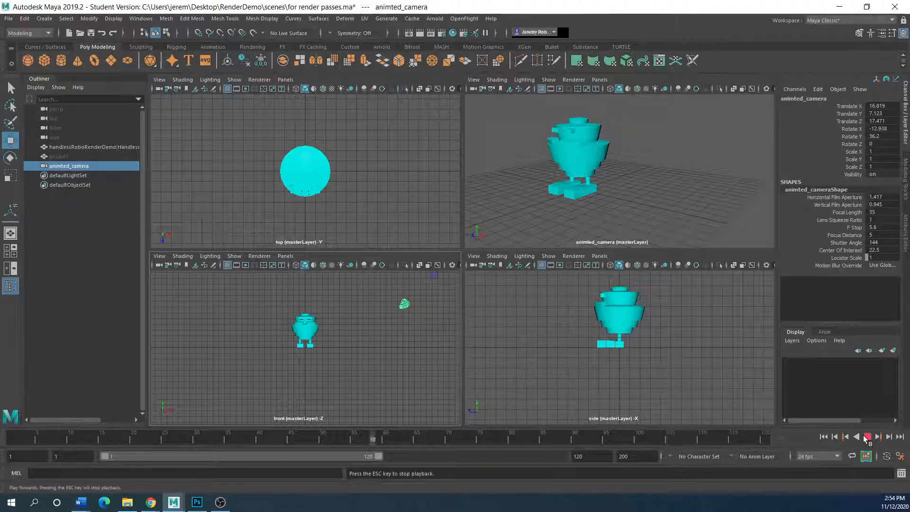
click(868, 436)
right_click(540, 444)
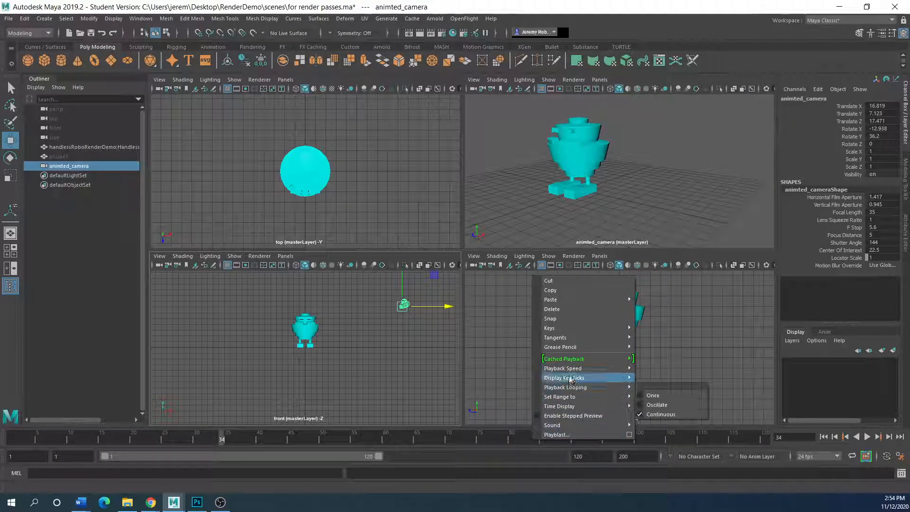
mouse_move(576, 372)
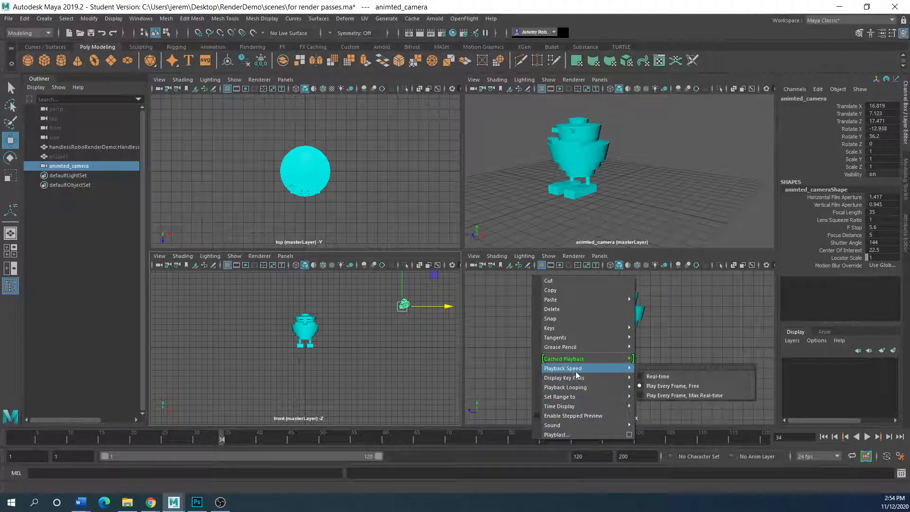
click(645, 396)
Preview the animation from frame 1, then scrub the timeline back to frame 1.
drag(218, 439, 14, 439)
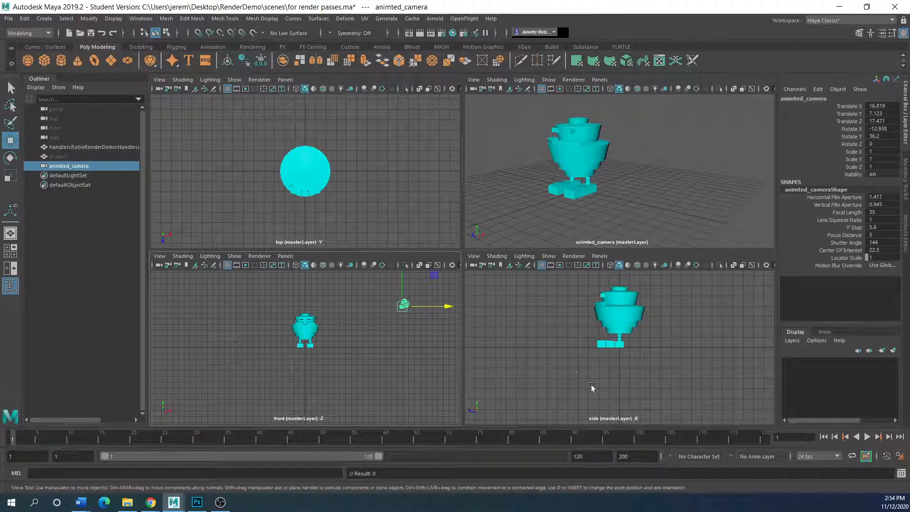
click(868, 437)
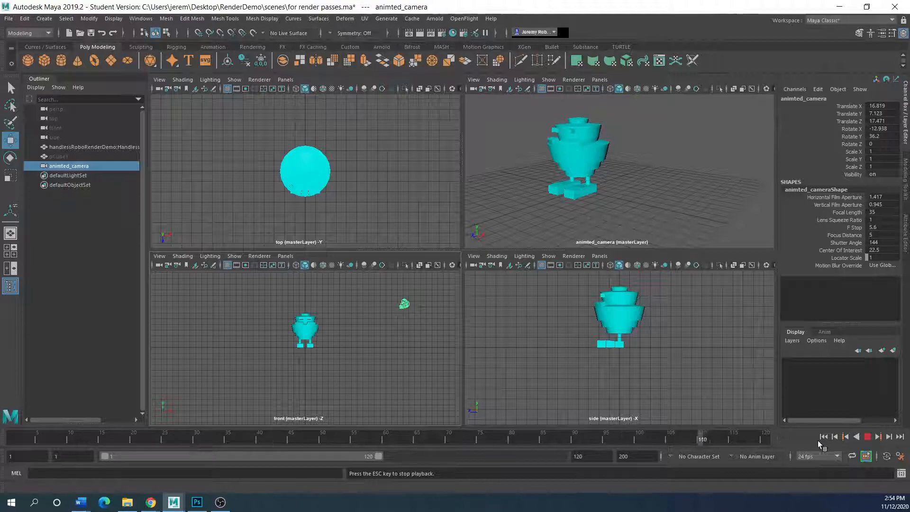
click(867, 437)
click(101, 438)
drag(101, 439, 11, 433)
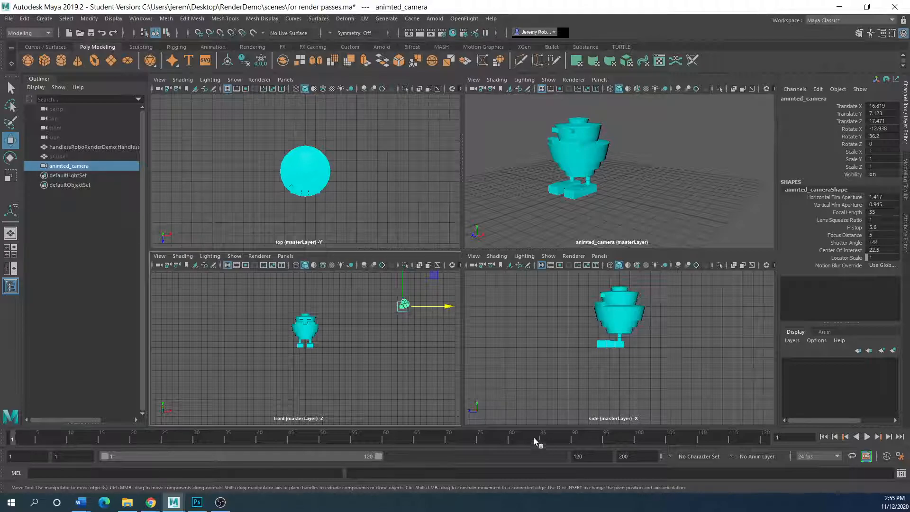
Review the Time Slider animation preferences, then nudge animted_camera to Translate X 16.326.
click(901, 457)
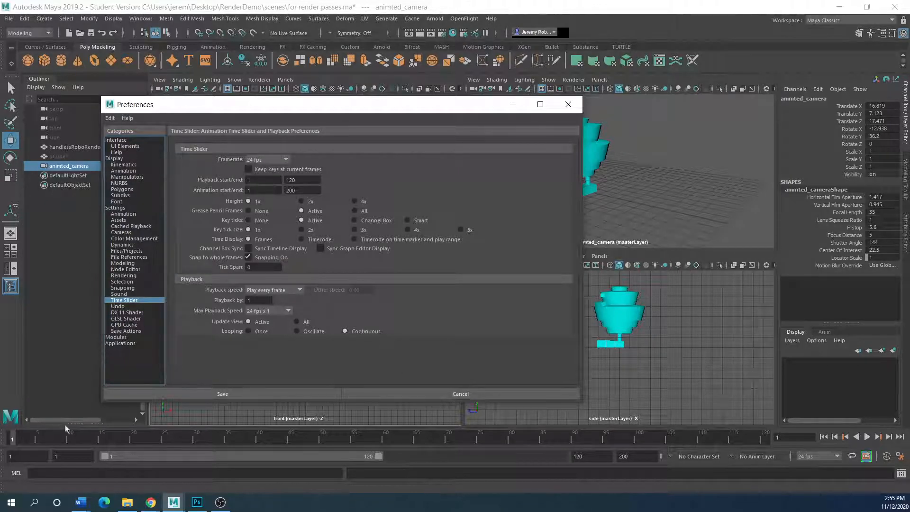
click(561, 109)
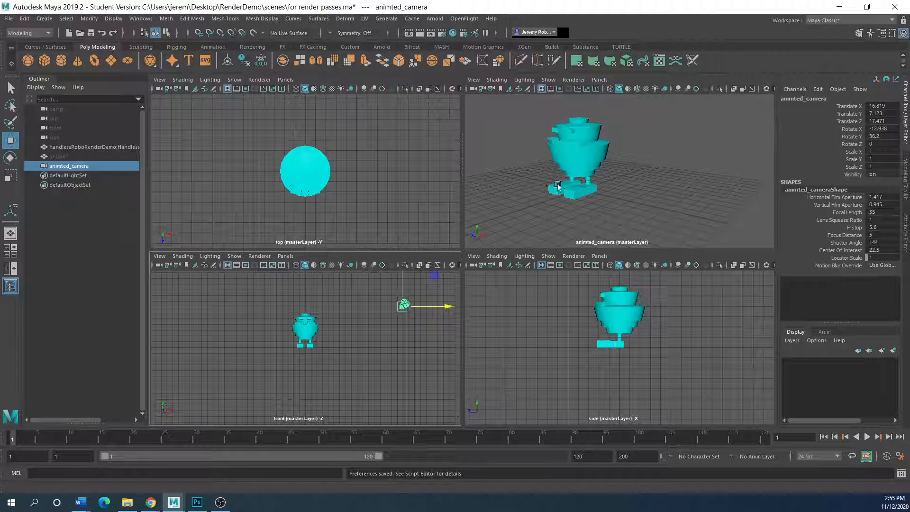
drag(405, 313, 427, 311)
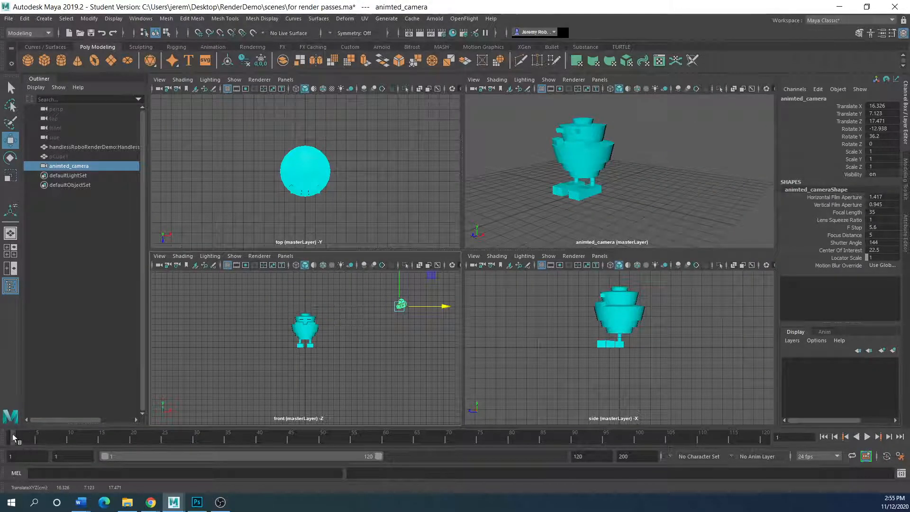
Key animted_camera at frame 1, move it to Translate X 2.586 and key it at frame 24.
key(s)
key(alt+v)
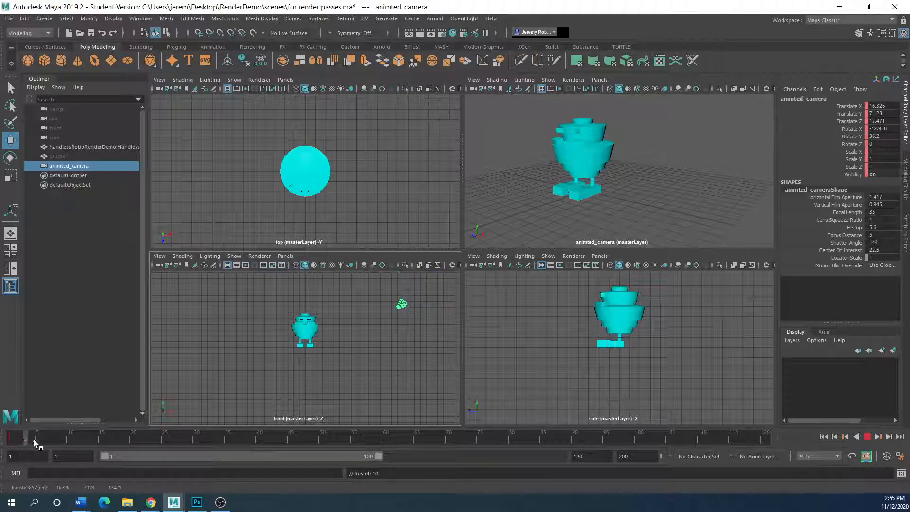
drag(159, 447, 159, 447)
drag(437, 308, 358, 310)
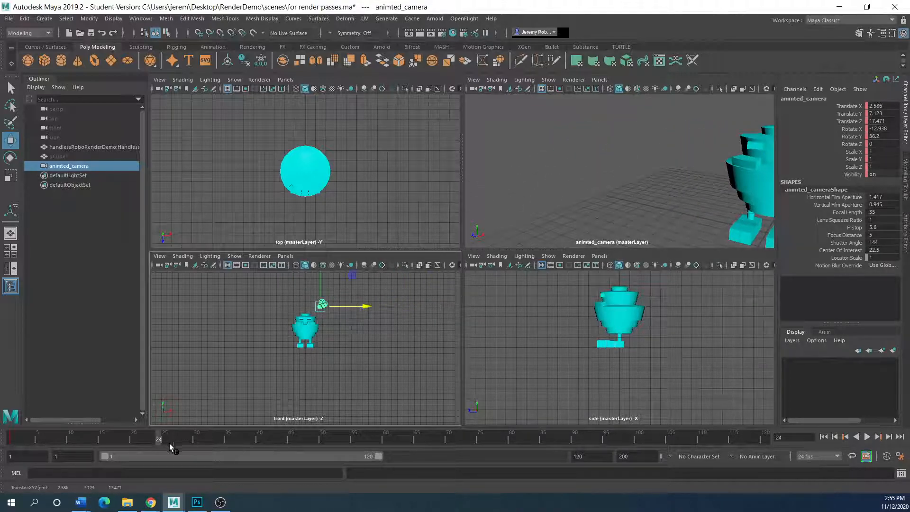
key(s)
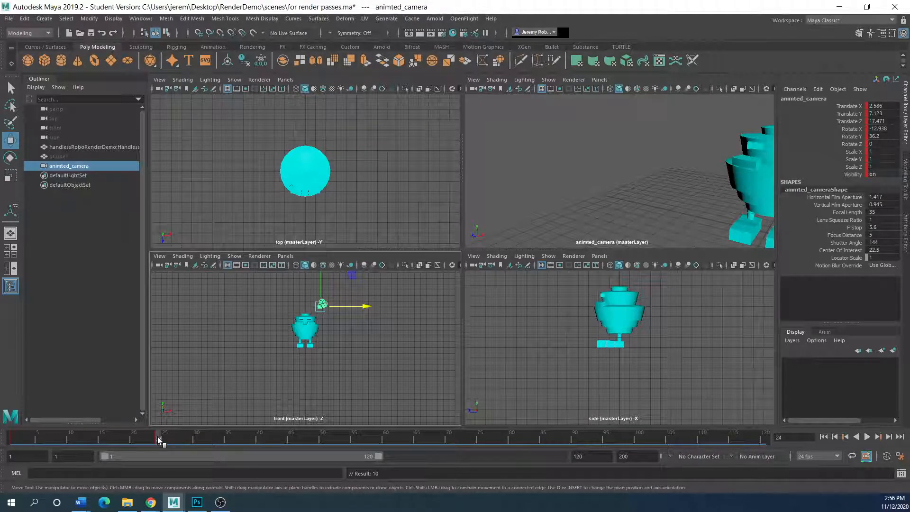
drag(157, 440, 13, 438)
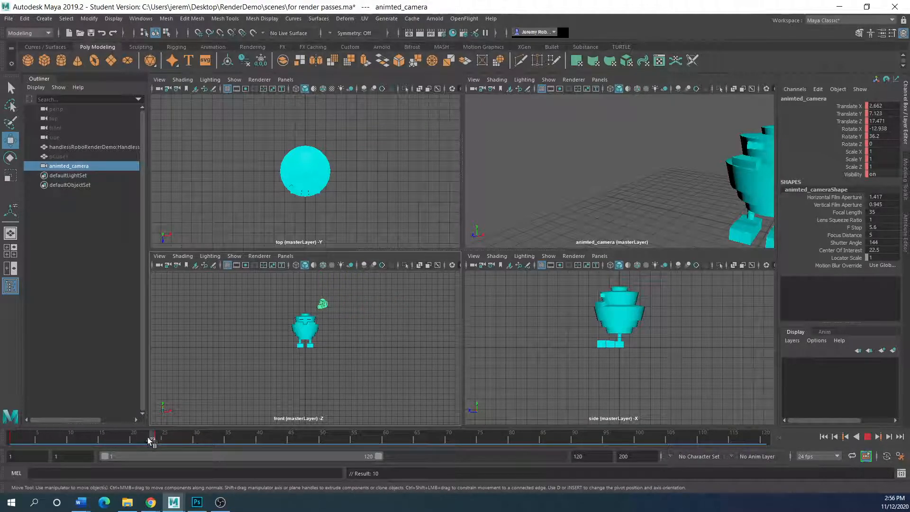
click(542, 227)
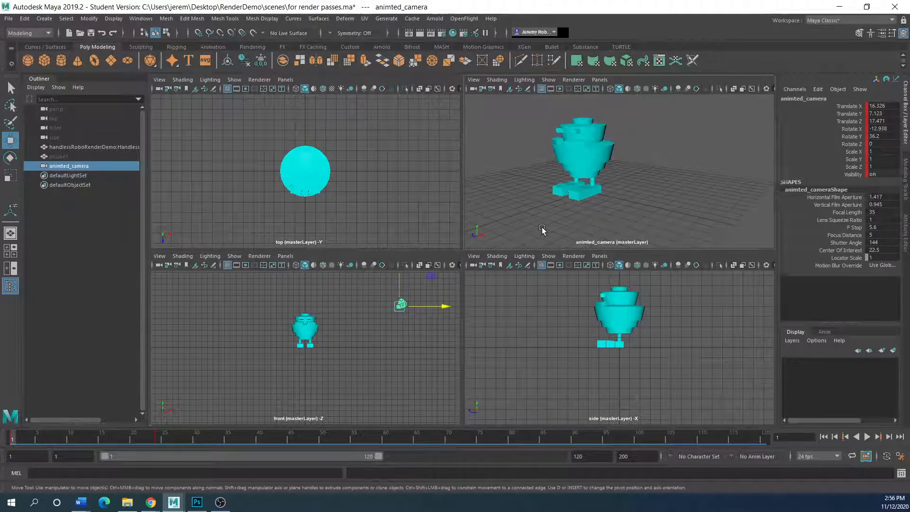
Play back the camera move twice and return the timeline to frame 1.
click(868, 438)
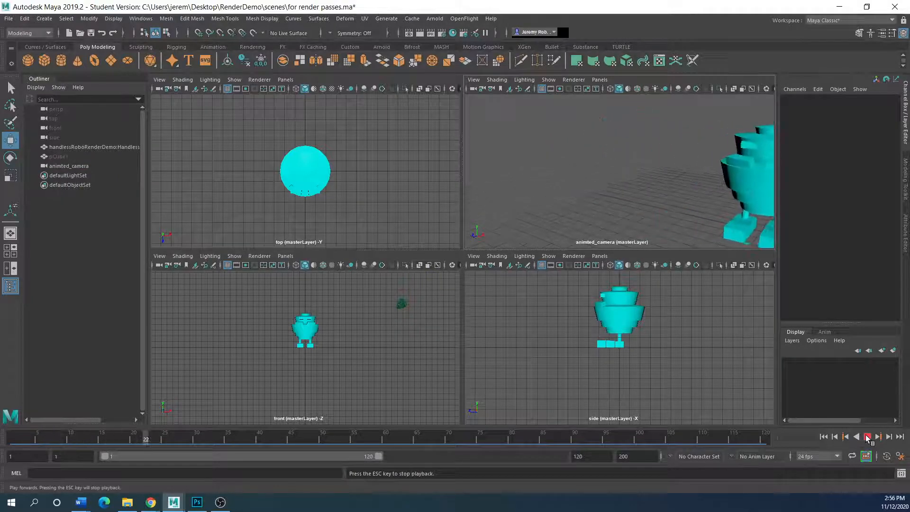
click(867, 439)
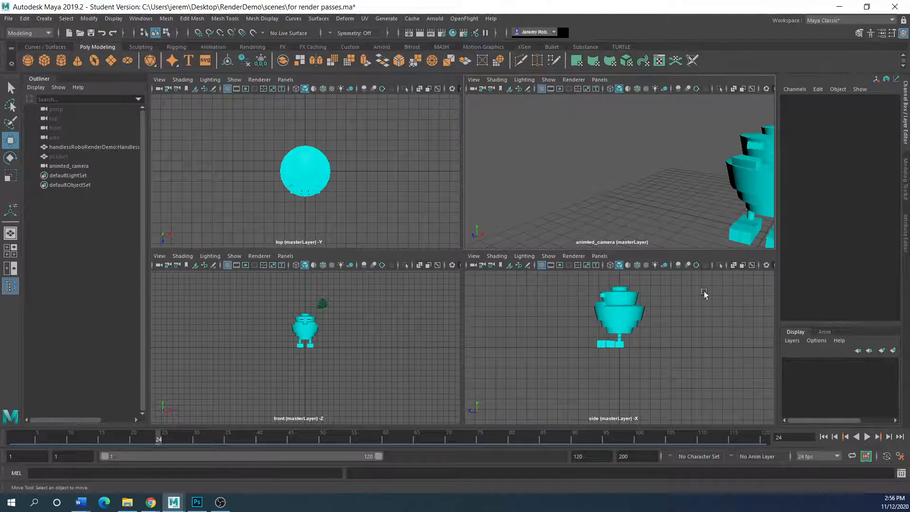
click(824, 437)
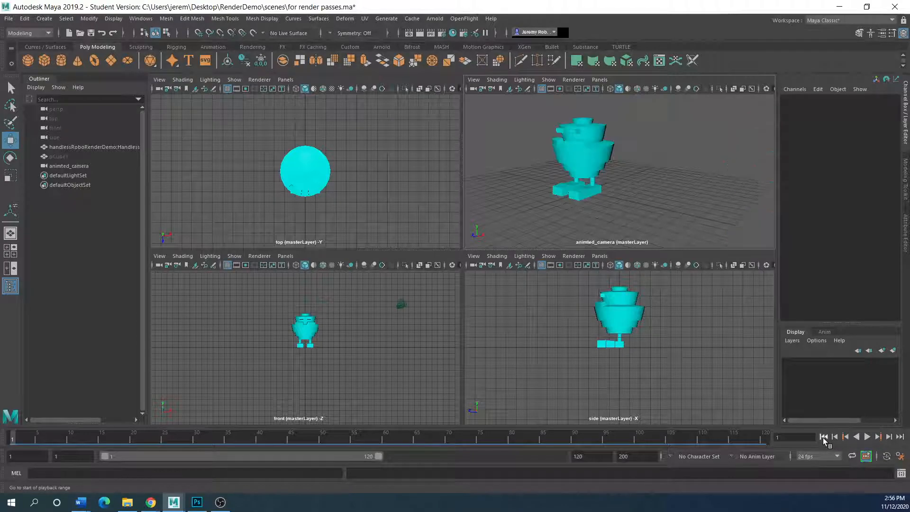
click(871, 438)
click(872, 437)
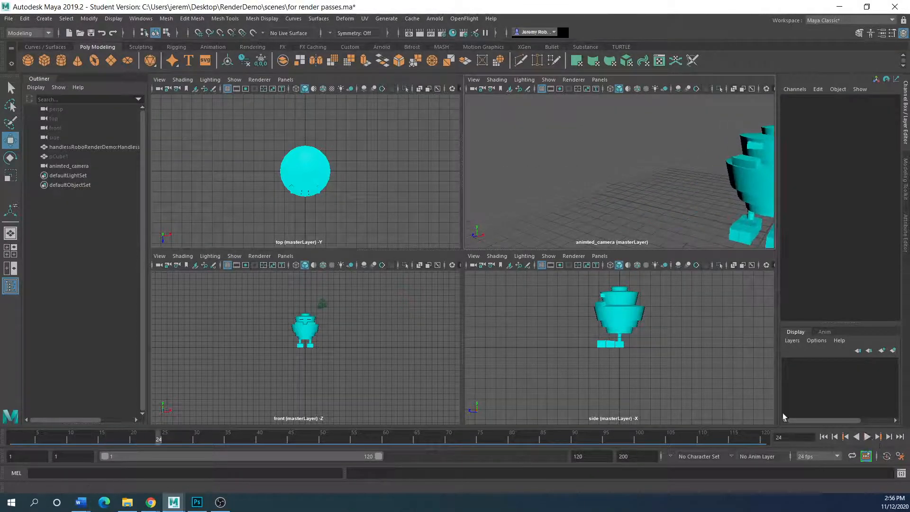
drag(158, 438, 13, 434)
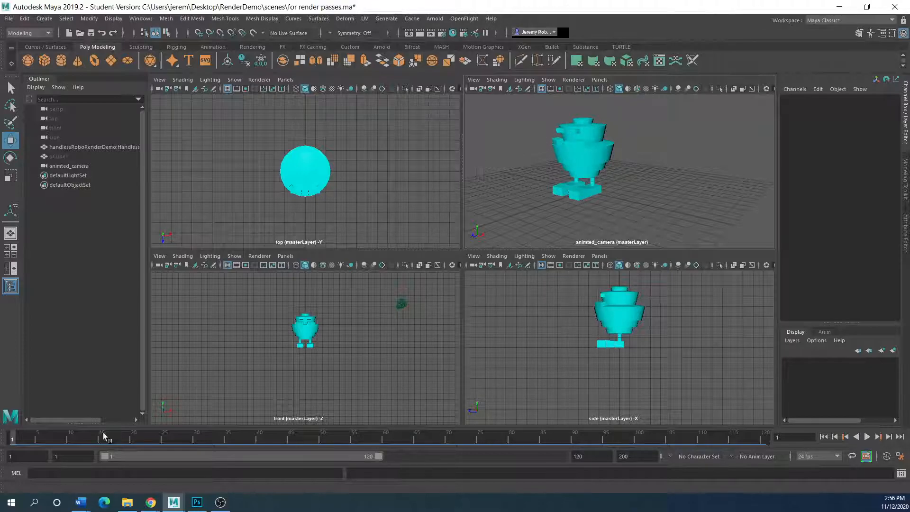
Delete animted_camera's keys over frames 1–25, then maximize and zoom out its view.
click(401, 304)
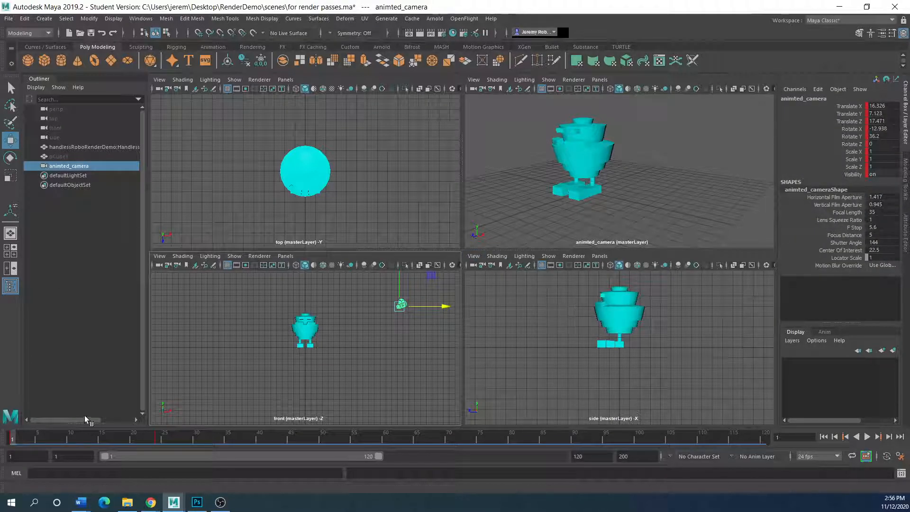
click(159, 439)
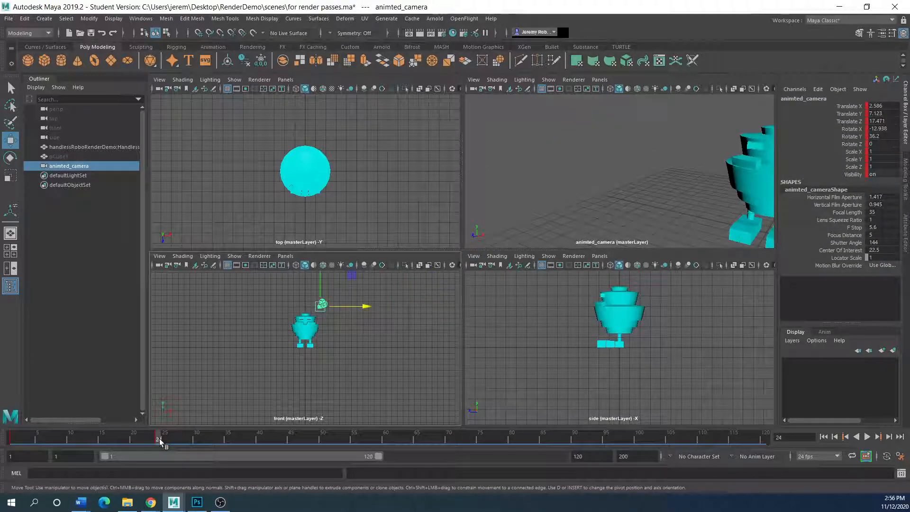
shift+drag(160, 439, 10, 439)
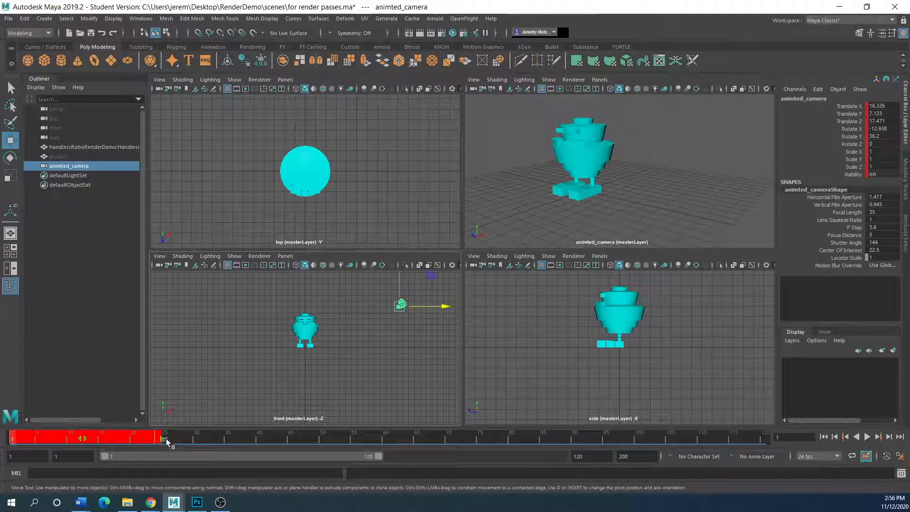
right_click(59, 441)
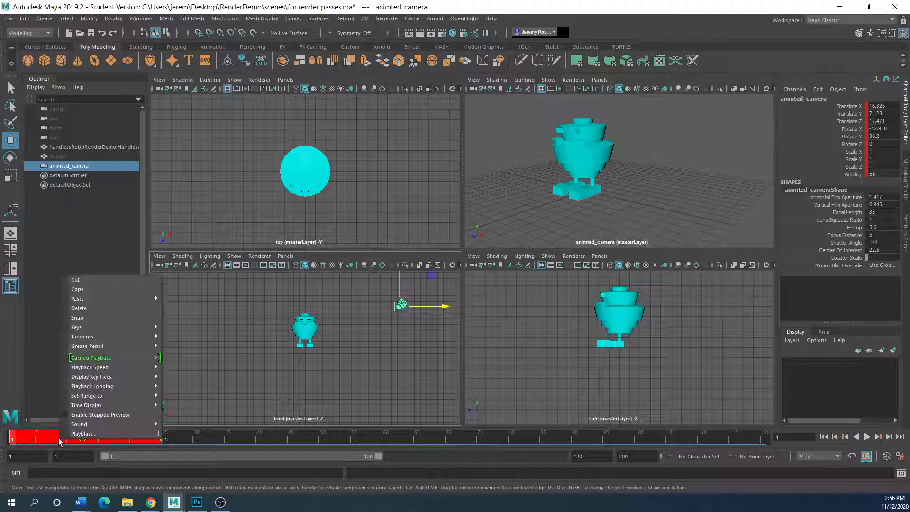
click(84, 308)
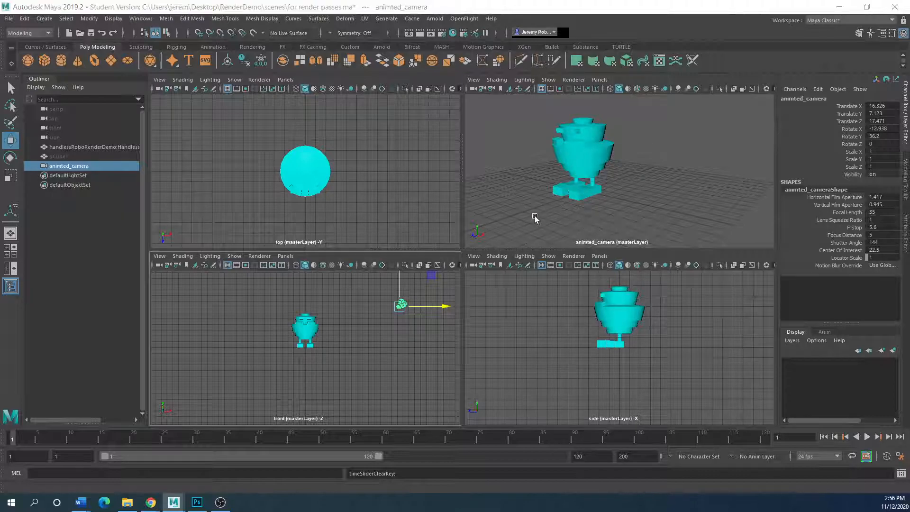
key(space)
scroll(390, 287, down, 3)
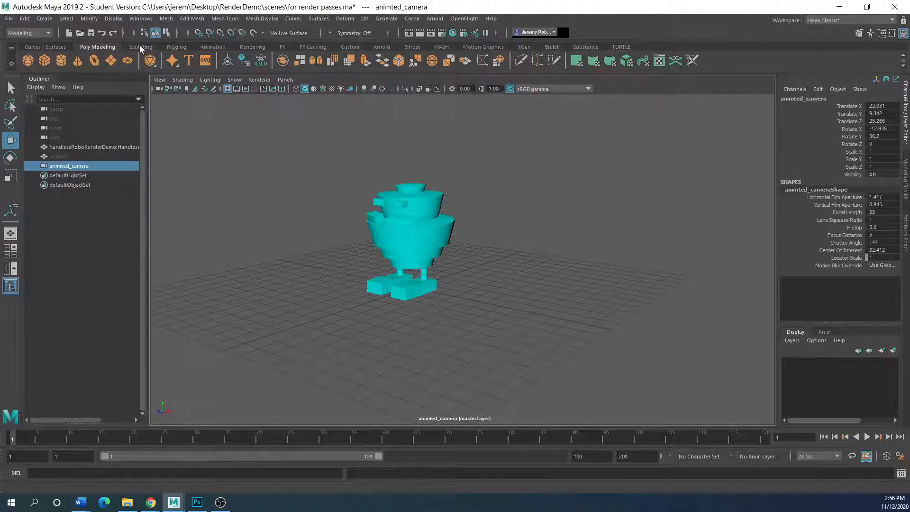
Create a NURBS circle, scale it to 13.899 and raise it to Translate Y 2.927.
click(36, 45)
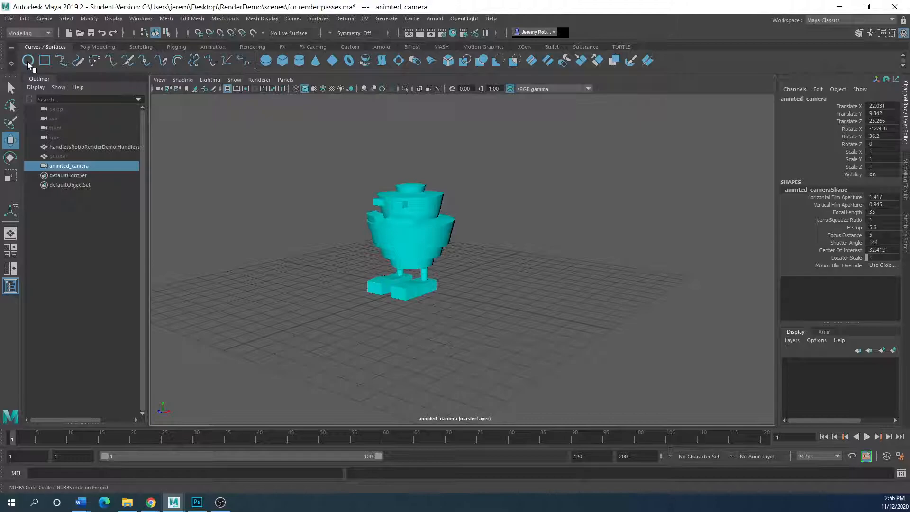
click(27, 64)
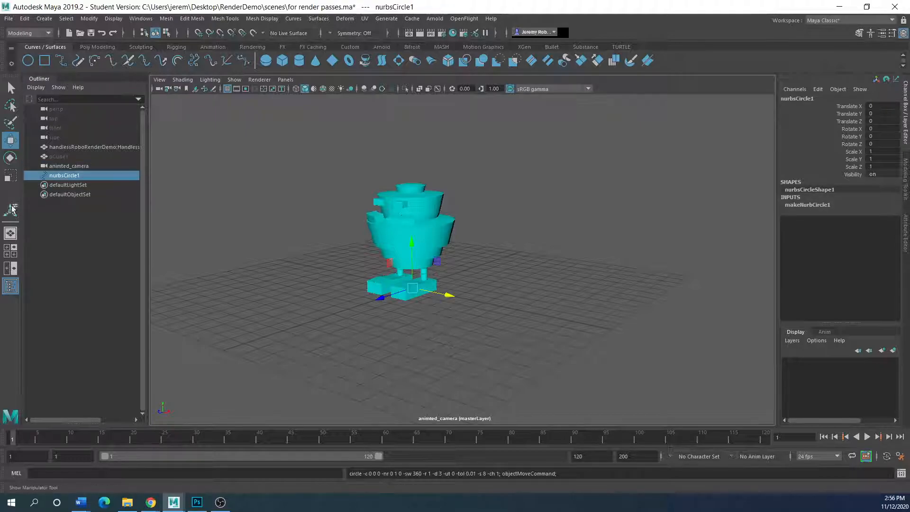
click(11, 176)
drag(412, 287, 765, 305)
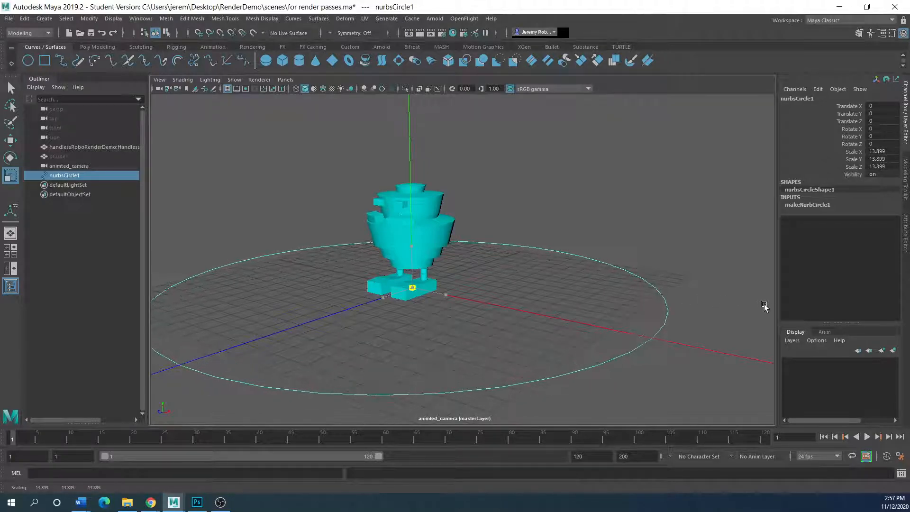
click(10, 140)
drag(412, 243, 405, 210)
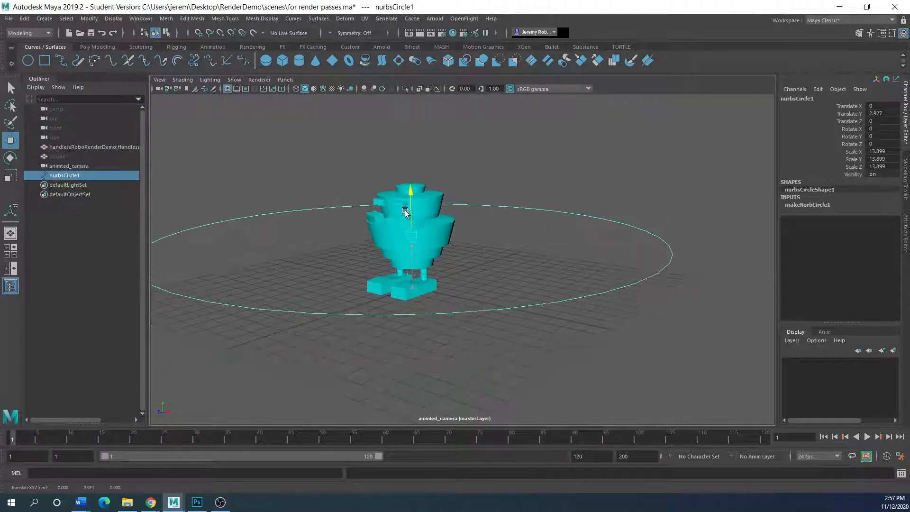
scroll(395, 338, down, 2)
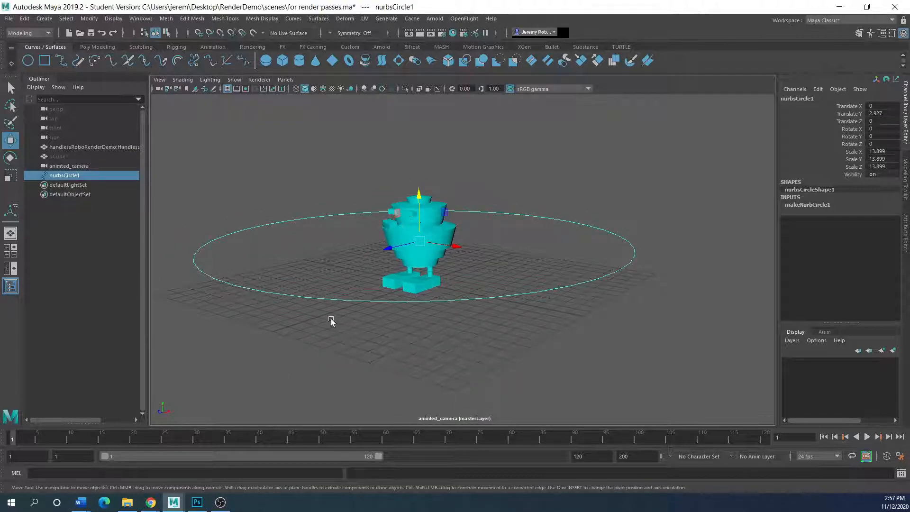
Return to the four-view layout and select animted_camera in the top view.
key(space)
key(space)
key(space)
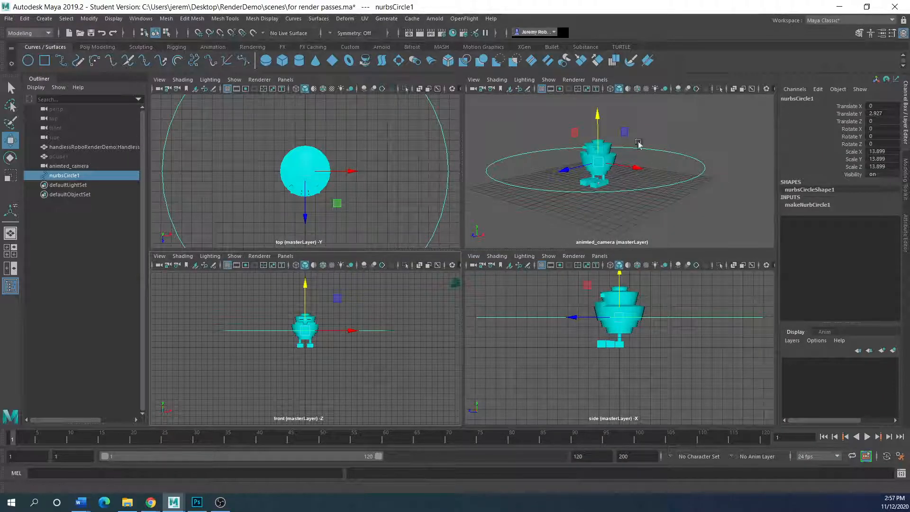
scroll(405, 212, down, 10)
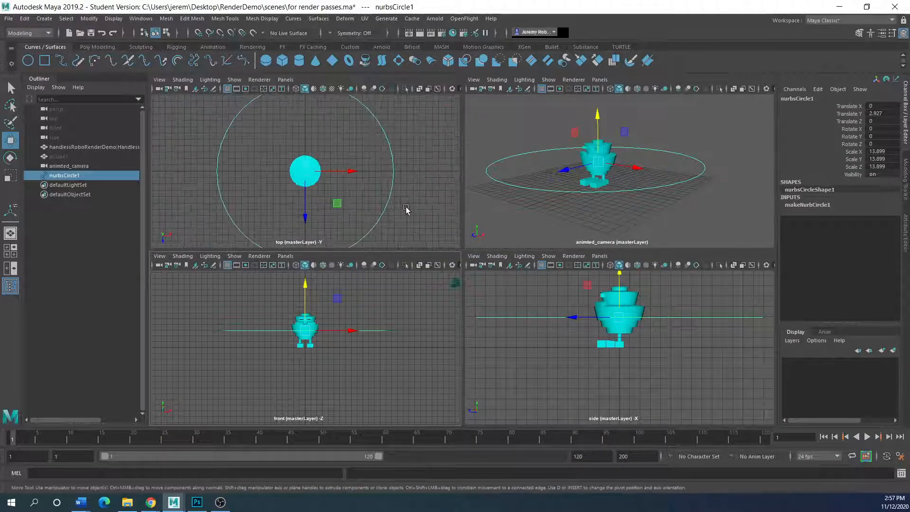
click(341, 215)
scroll(341, 213, up, 3)
alt+middle_drag(353, 192, 358, 166)
scroll(365, 190, up, 2)
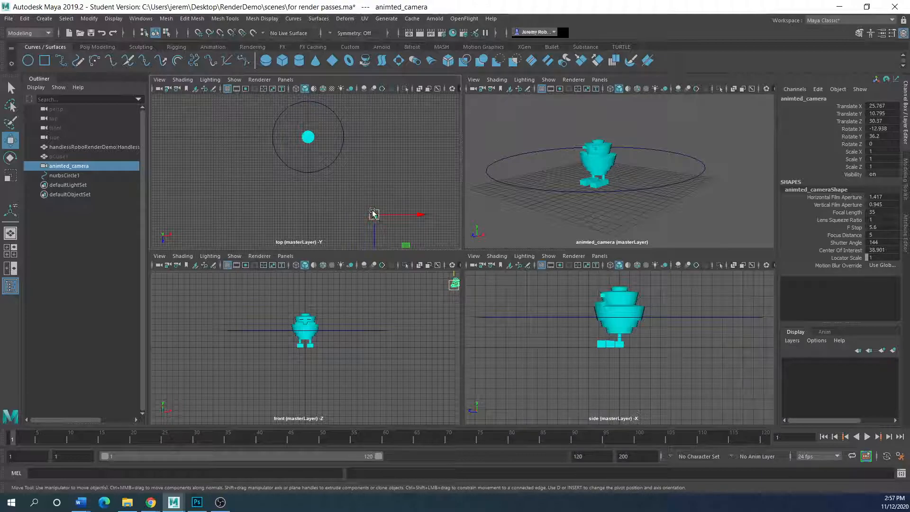
Switch to the Animation menu set and select the camera together with nurbsCircle1.
click(47, 33)
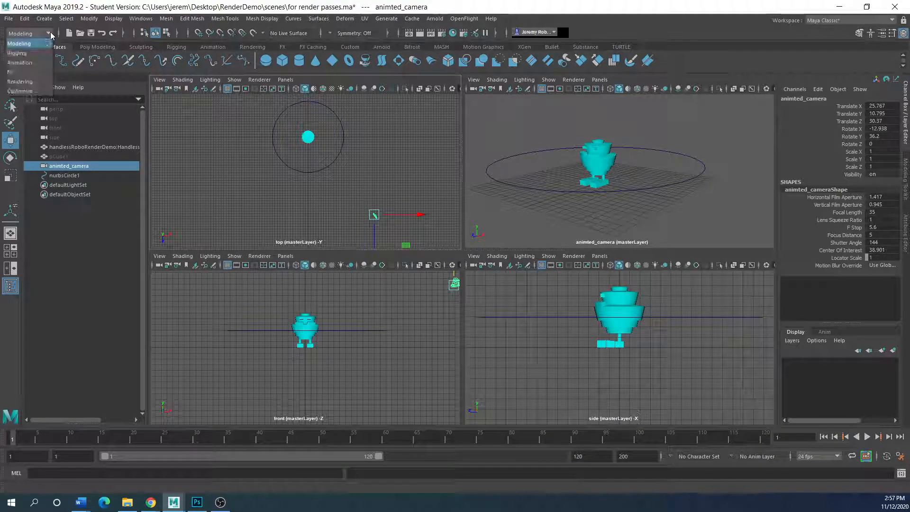
click(20, 62)
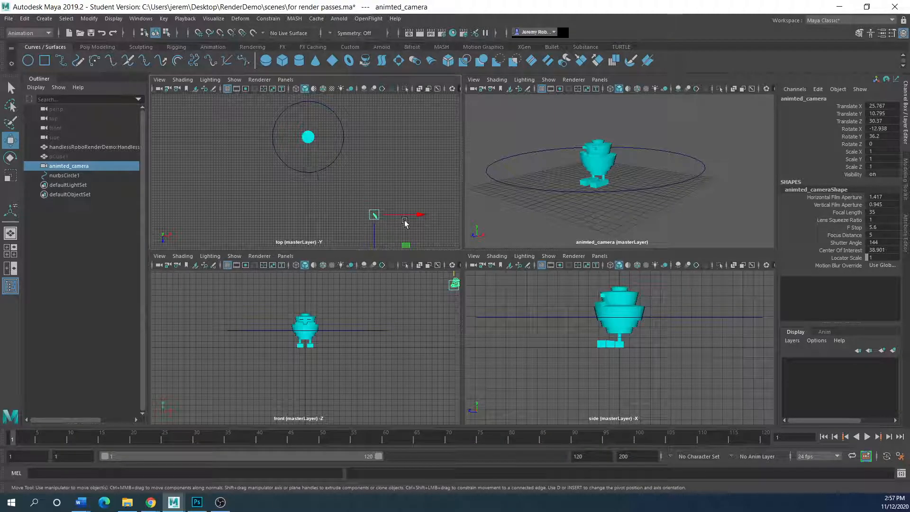
shift+click(317, 170)
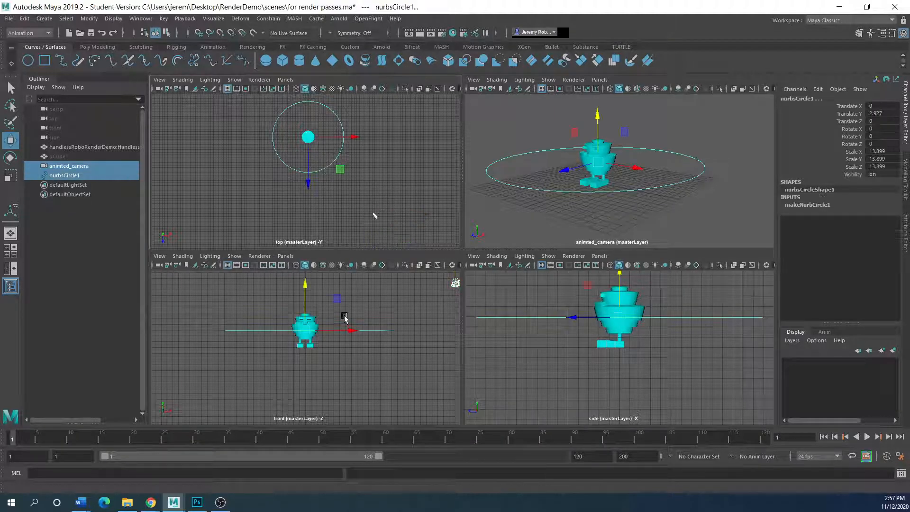
Attach animted_camera to nurbsCircle1 using Constrain > Motion Paths > Attach to Motion Path options.
click(268, 18)
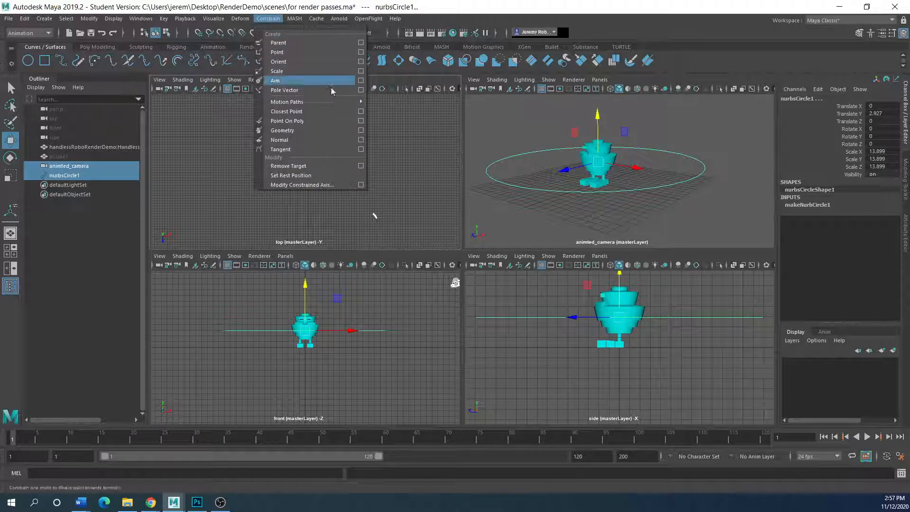
mouse_move(324, 105)
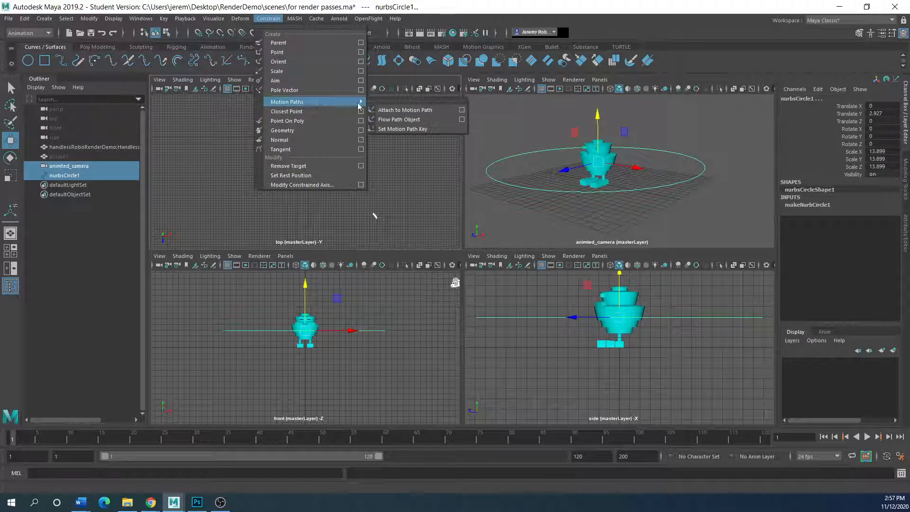
click(462, 110)
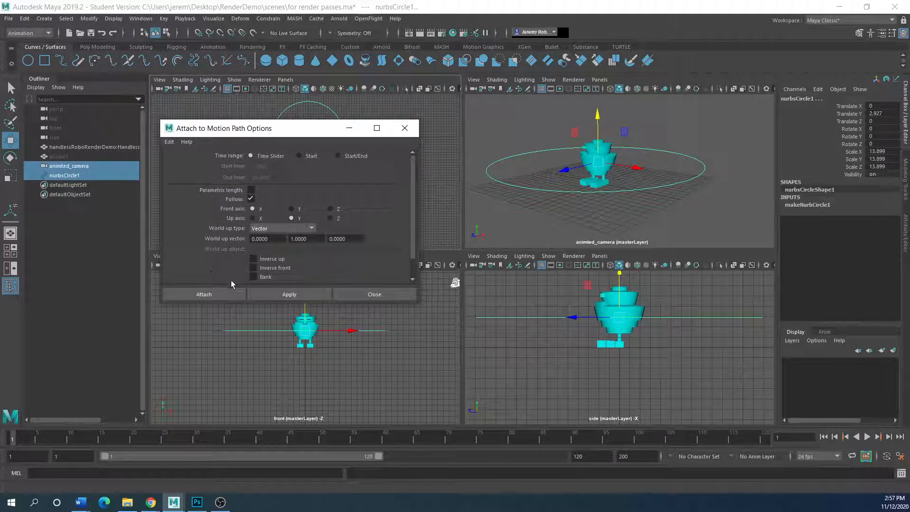
drag(261, 135, 516, 237)
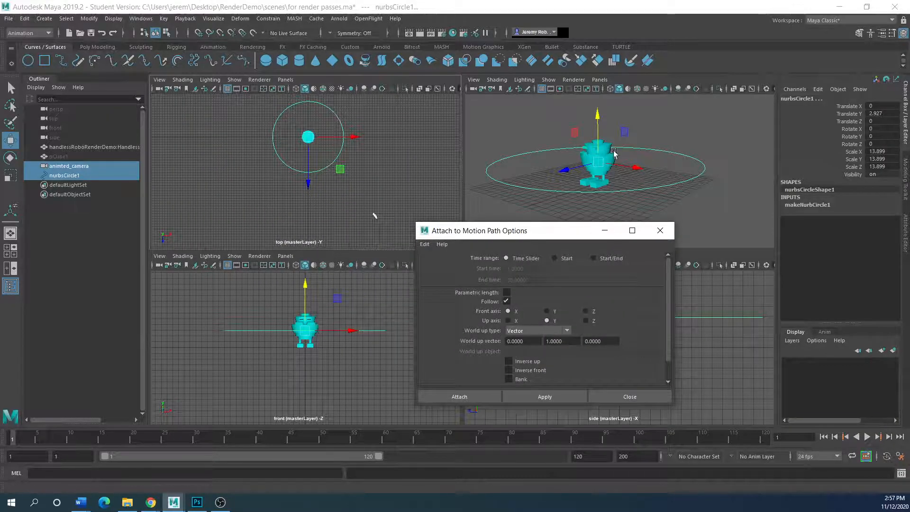
drag(479, 232, 164, 121)
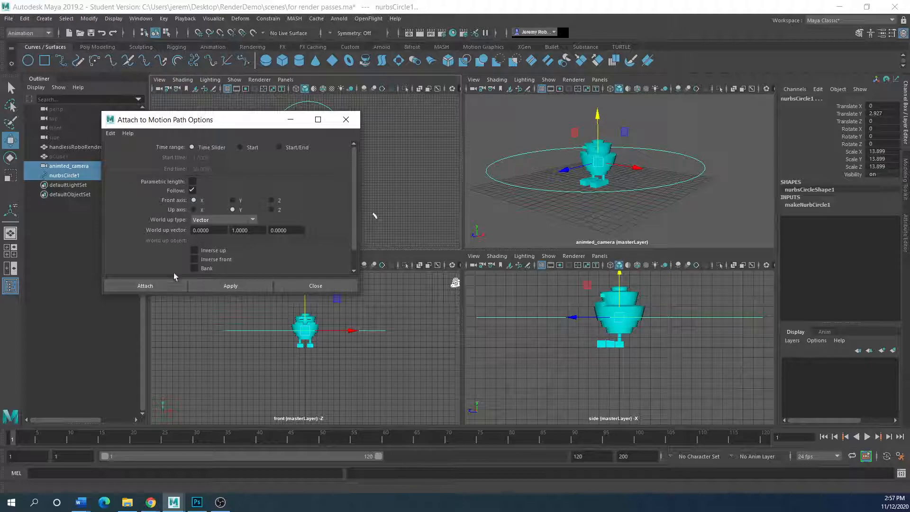
click(141, 286)
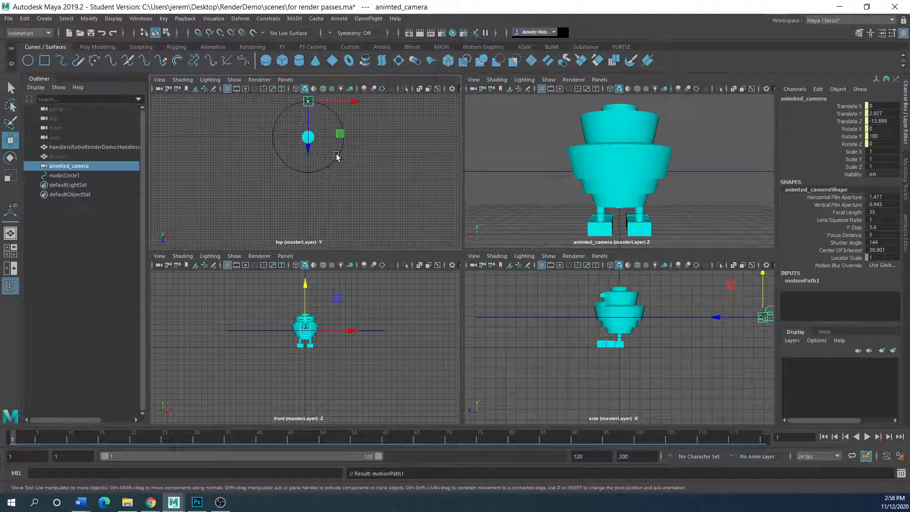
Clear the selection and play the animation to watch the camera orbit the robot.
click(313, 142)
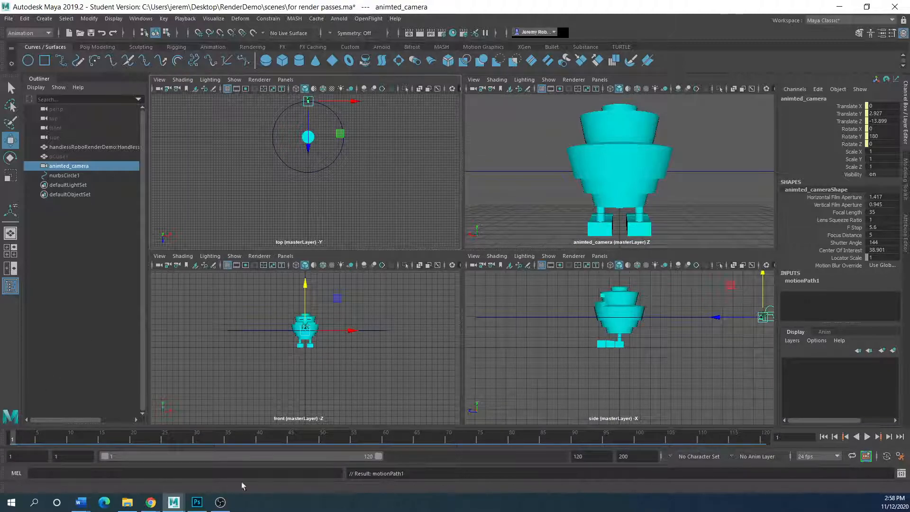
click(551, 205)
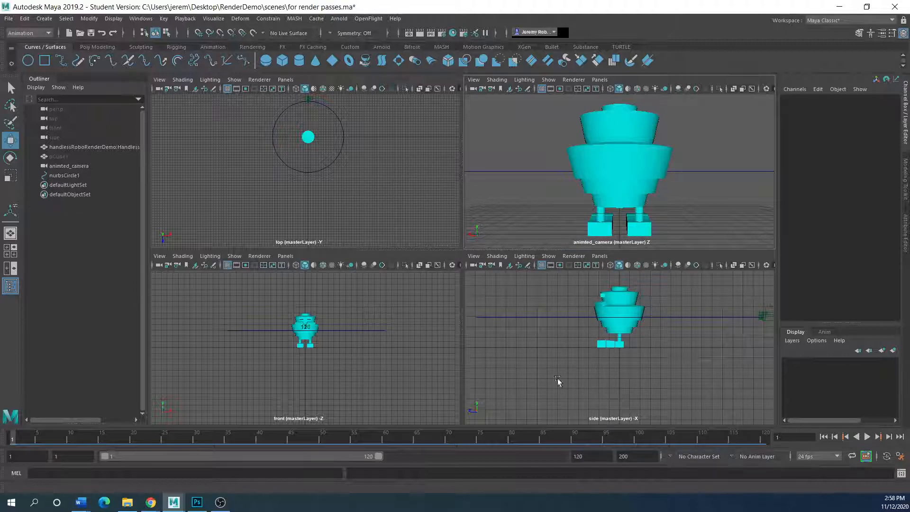
click(867, 437)
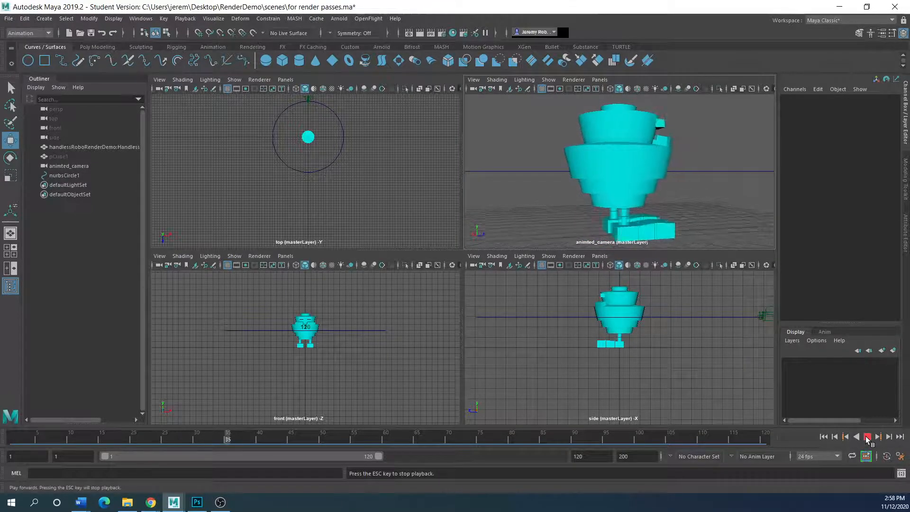
click(867, 437)
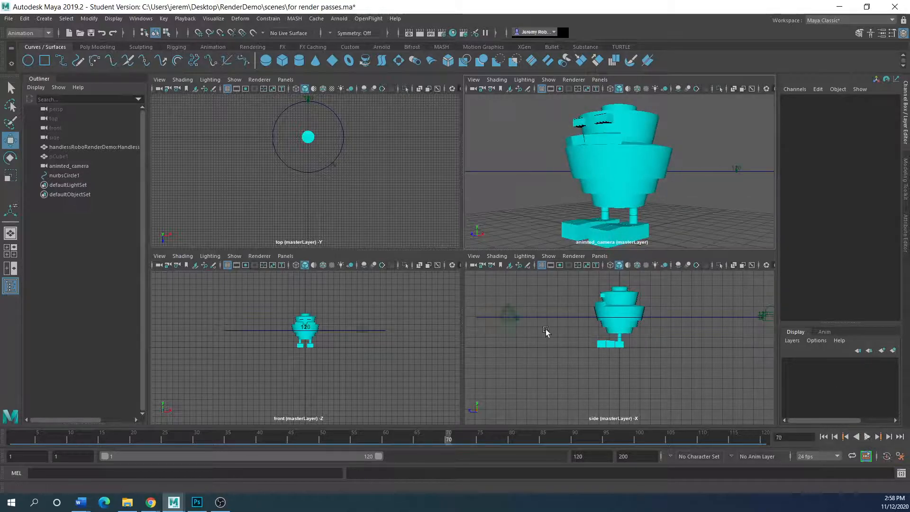
Tilt nurbsCircle1 about X in the side view and rotate animted_camera down toward the robot.
drag(579, 314, 575, 326)
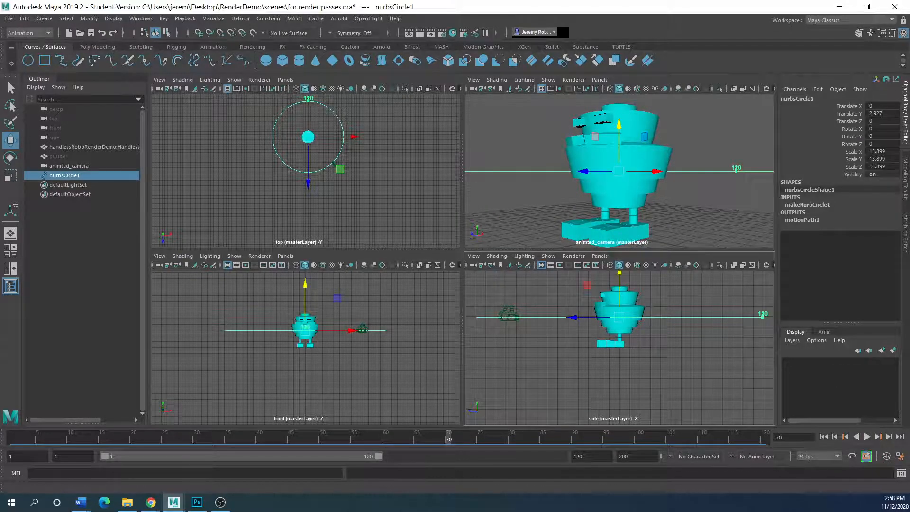
click(10, 157)
drag(588, 286, 584, 291)
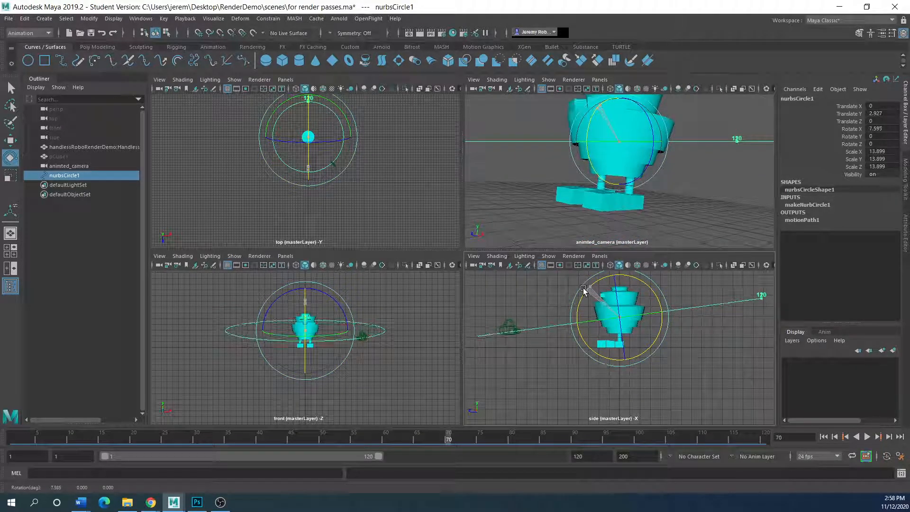
click(508, 330)
drag(488, 313, 517, 369)
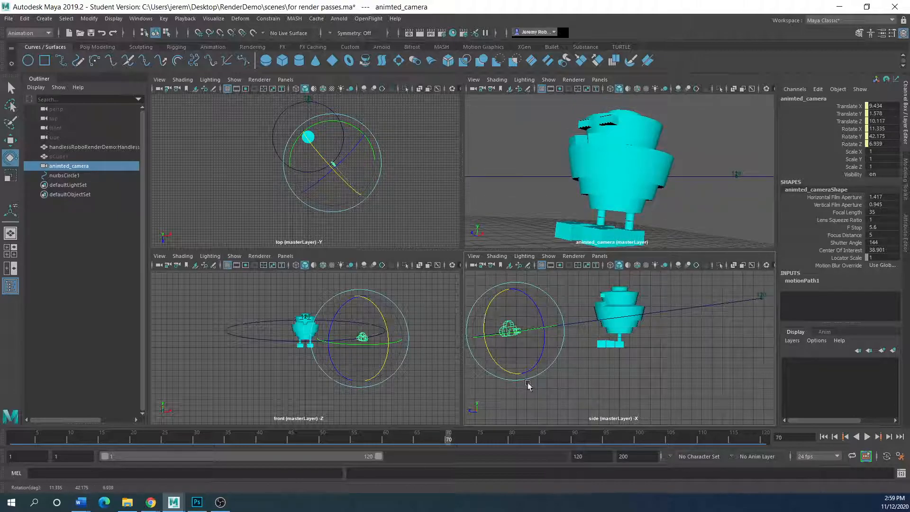
Play the camera flight, stop near frame 103, and scrub back to frame 1.
click(867, 437)
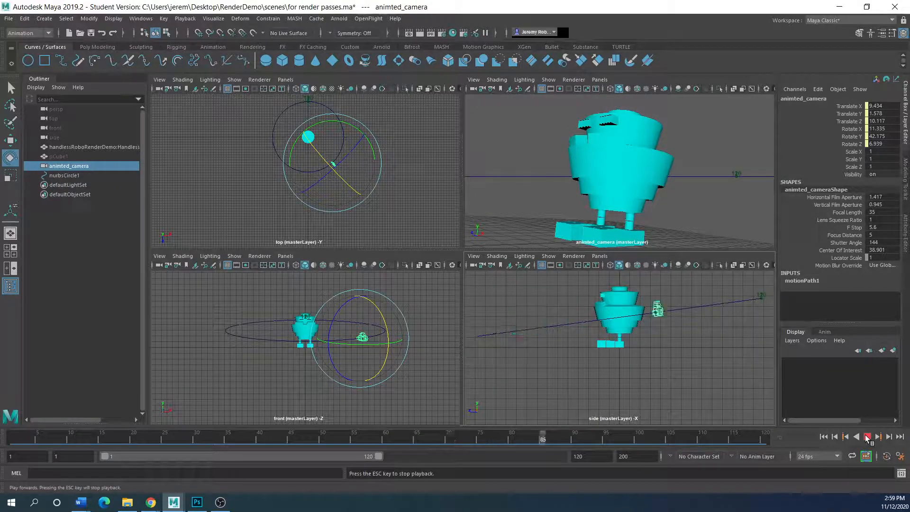
click(711, 237)
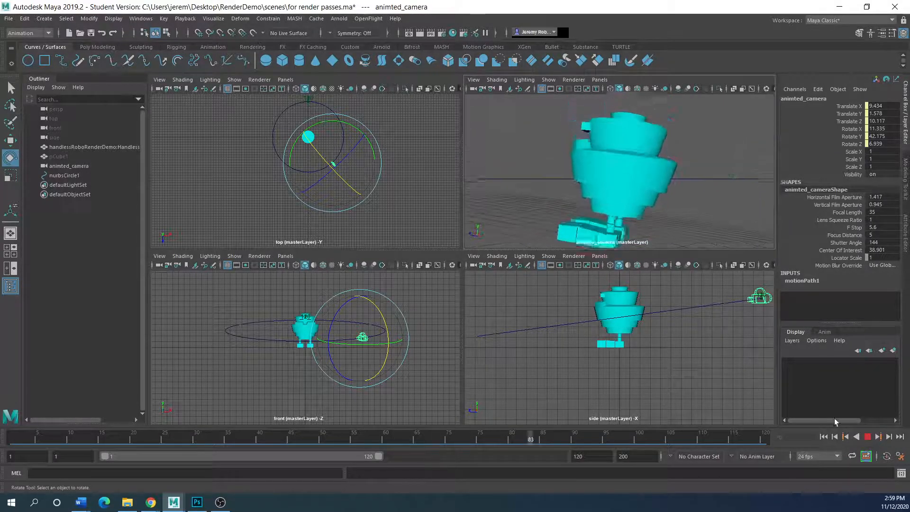
click(868, 438)
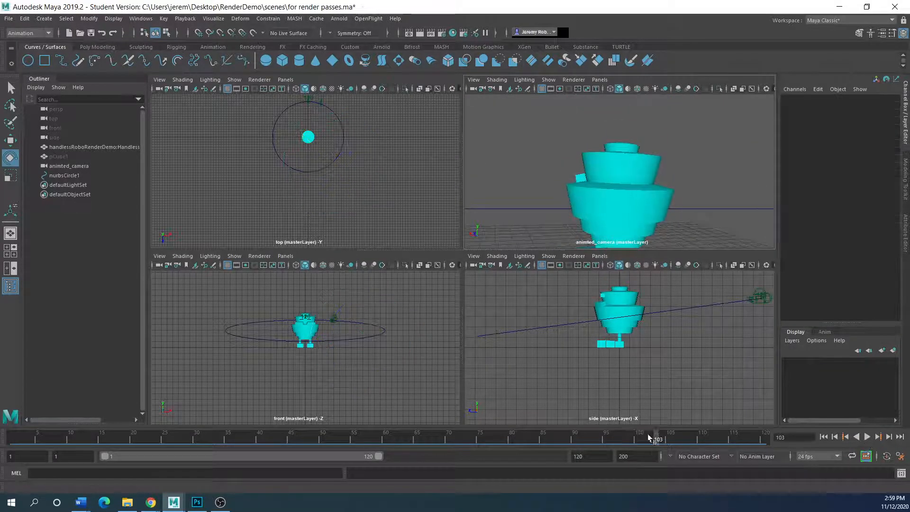
click(767, 302)
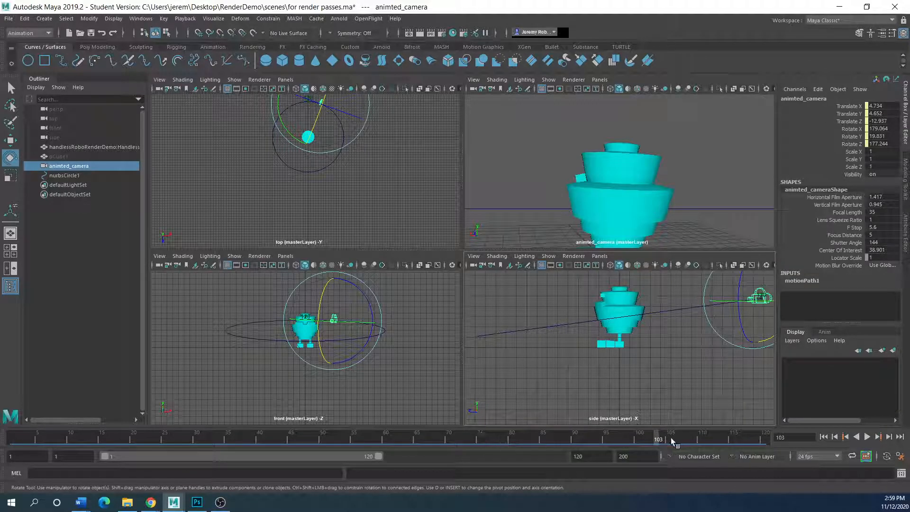
key(alt+v)
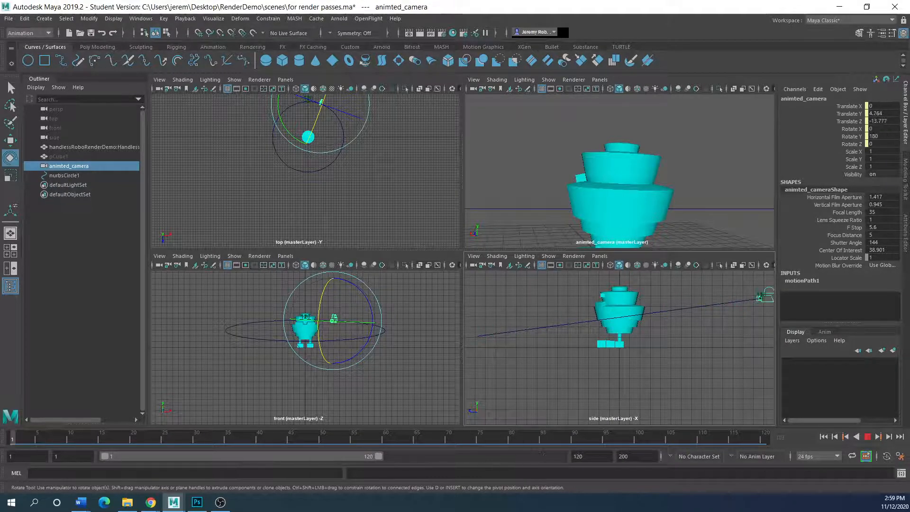
click(657, 432)
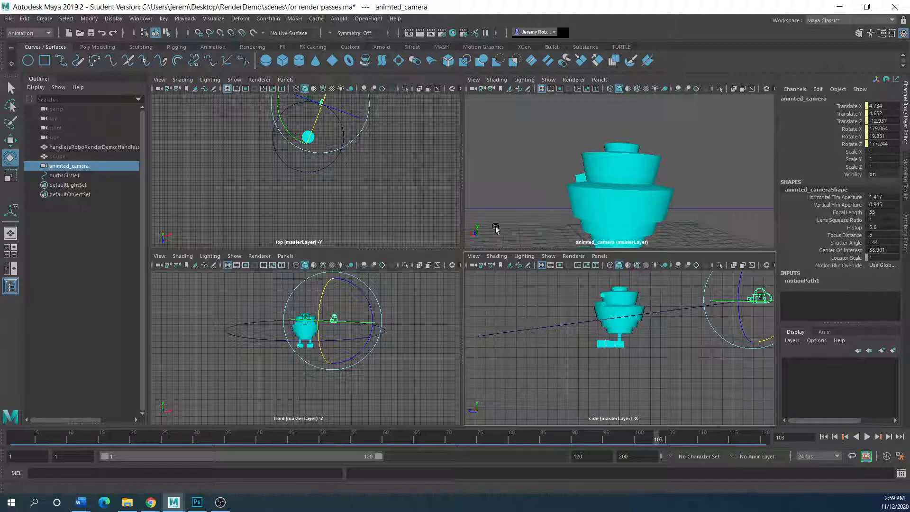
drag(655, 440, 9, 439)
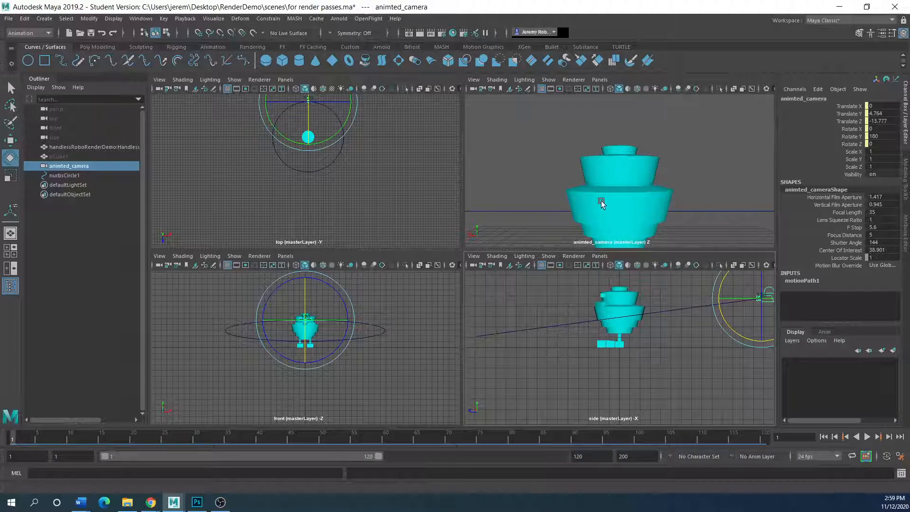
Toggle the panel layout and orbit the view back toward the robot.
key(space)
key(space)
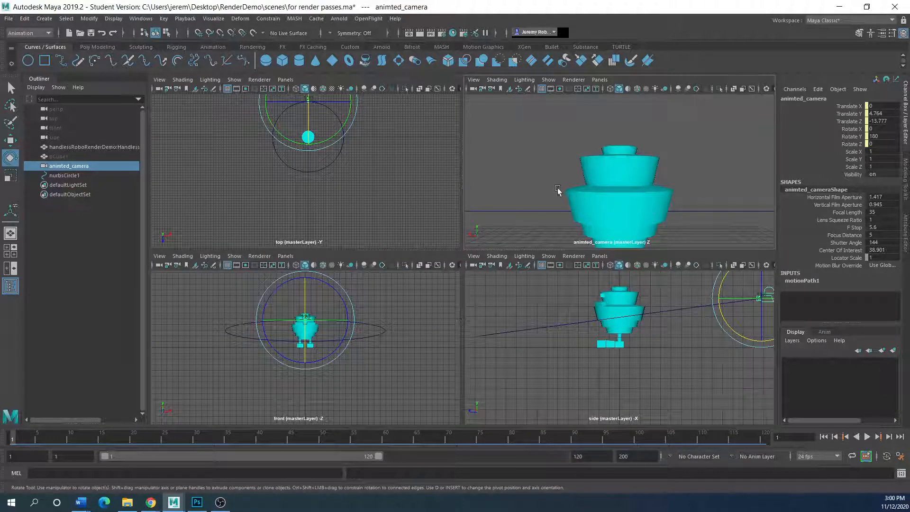
scroll(558, 191, down, 6)
key(space)
alt+drag(462, 282, 521, 303)
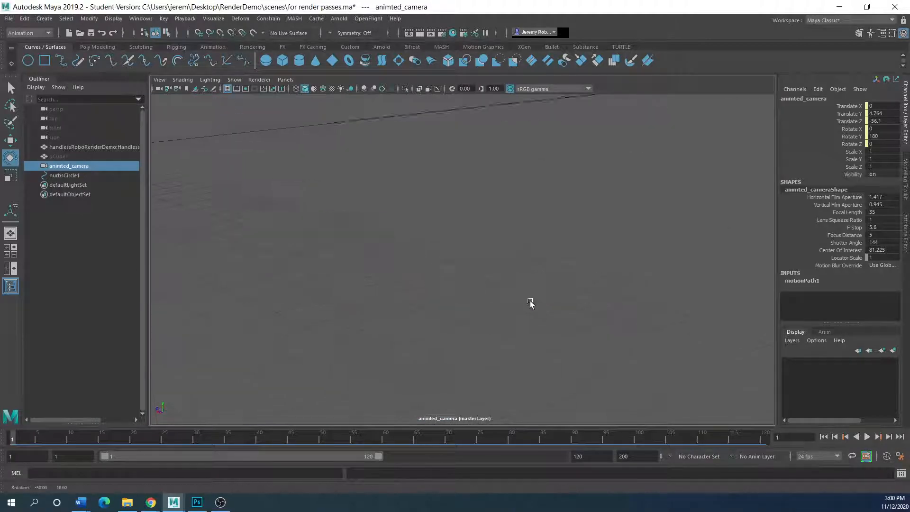
scroll(448, 302, down, 9)
alt+drag(445, 303, 498, 294)
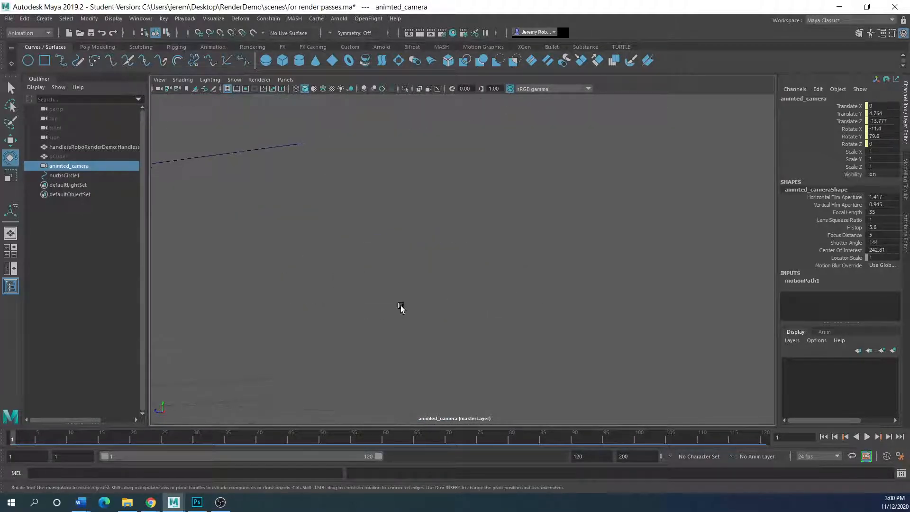
alt+drag(401, 306, 399, 303)
Delete nurbsCircle1 and animted_camera, leaving only the robot in the scene.
click(446, 265)
drag(446, 266, 443, 282)
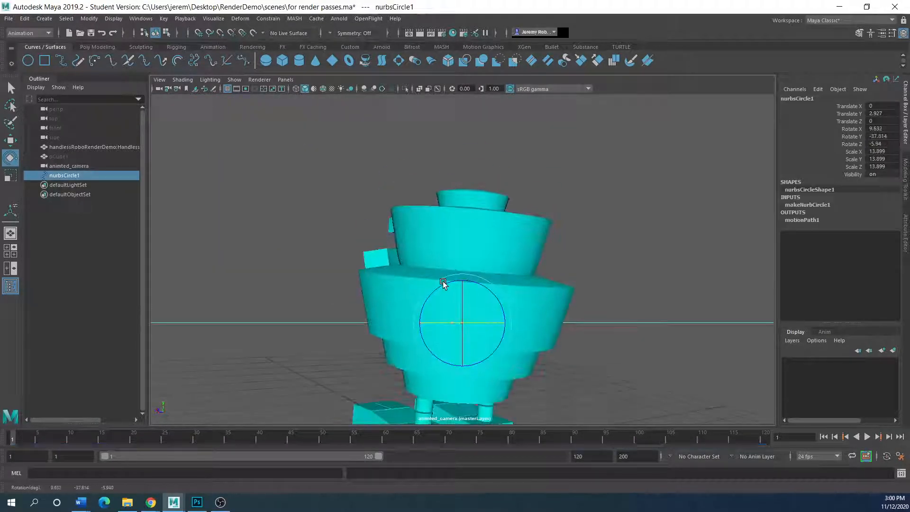
key(Delete)
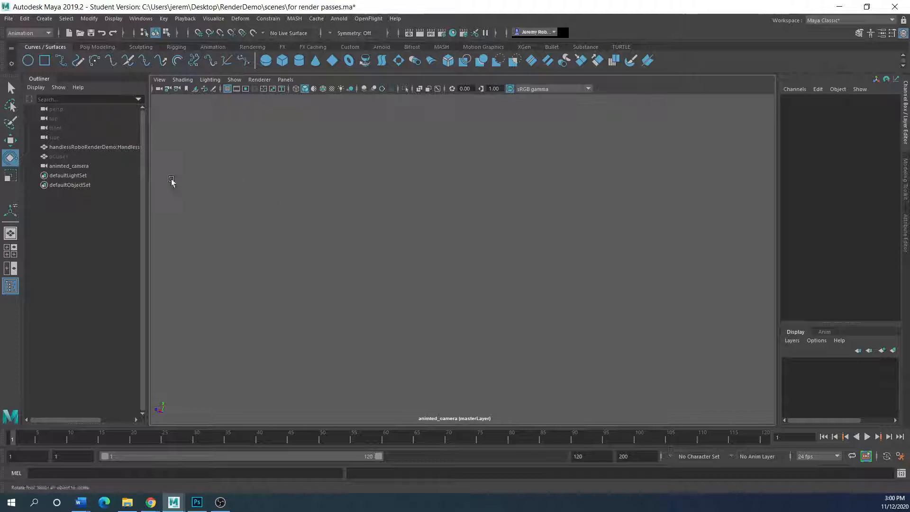
click(58, 167)
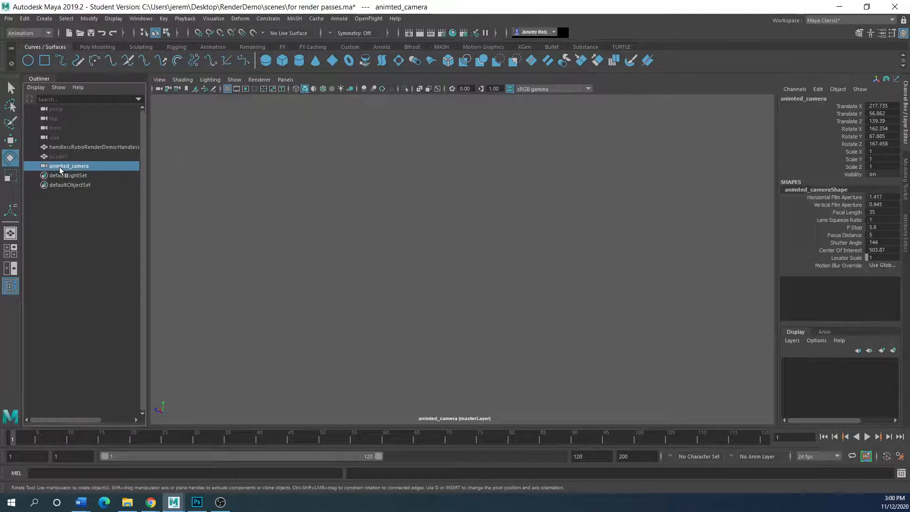
key(Delete)
click(161, 80)
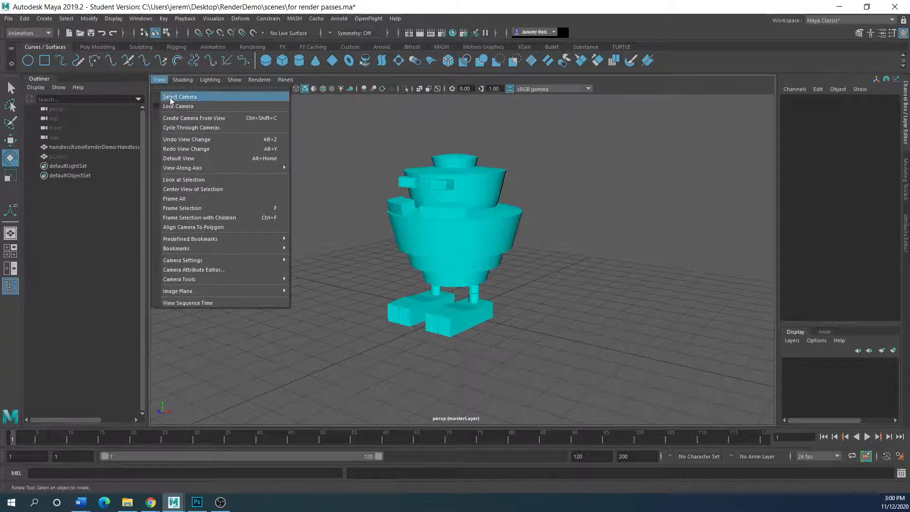
Create a new camera from the current view and frame the robot from a lower angle.
click(180, 117)
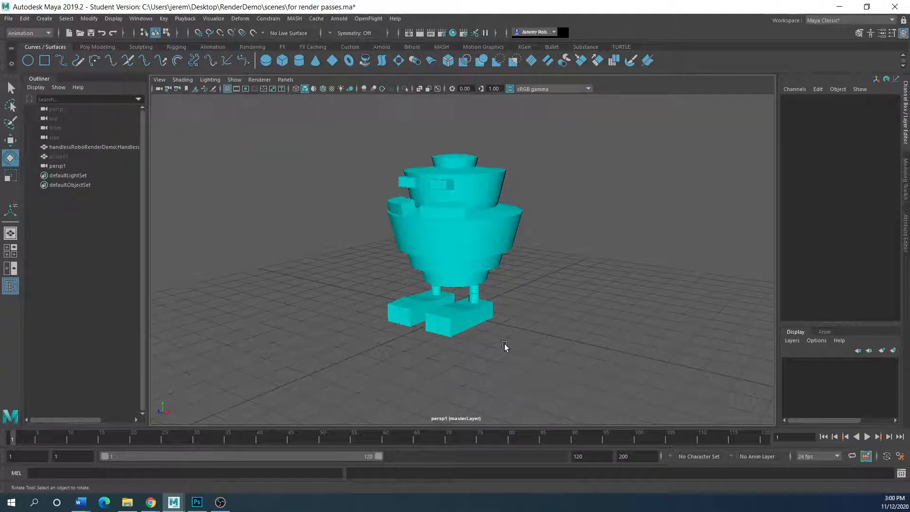
scroll(508, 347, up, 3)
scroll(509, 347, down, 3)
alt+drag(472, 328, 478, 324)
scroll(469, 306, up, 2)
alt+middle_drag(470, 307, 479, 332)
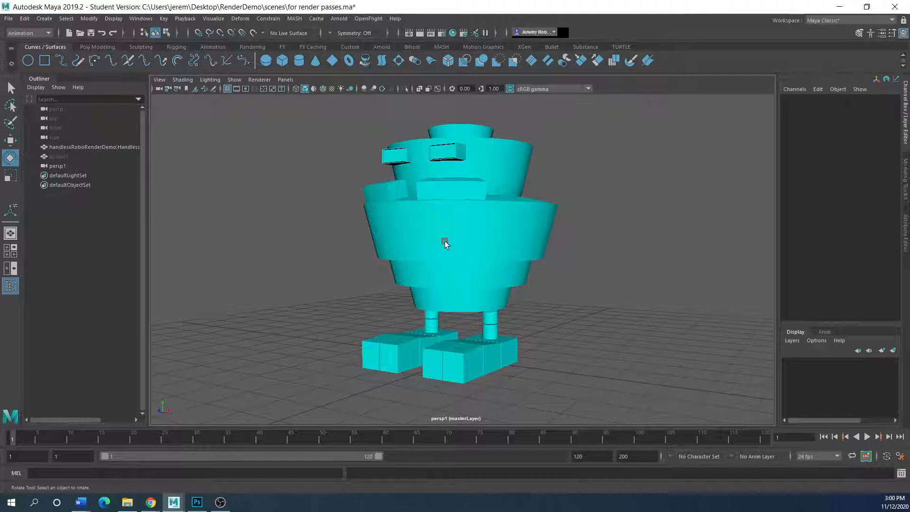
Select the robot and test-spin it around its vertical axis, undoing each trial rotation.
click(435, 296)
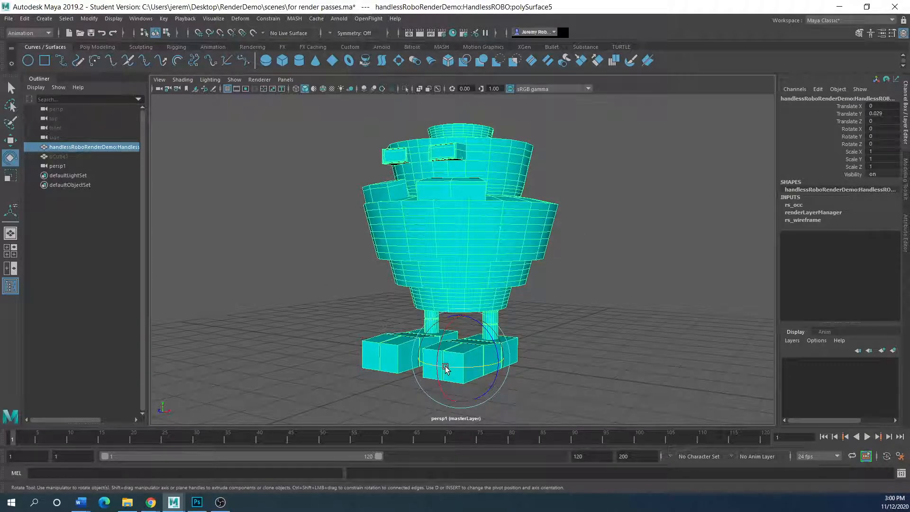
mouse_move(445, 369)
mouse_down()
mouse_move(529, 380)
mouse_move(435, 368)
mouse_up()
key(ctrl+z)
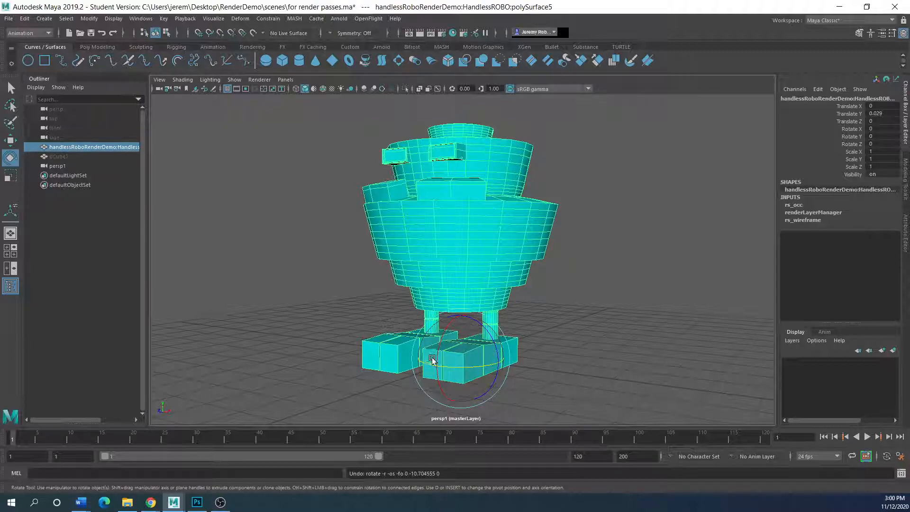
key(space)
key(space)
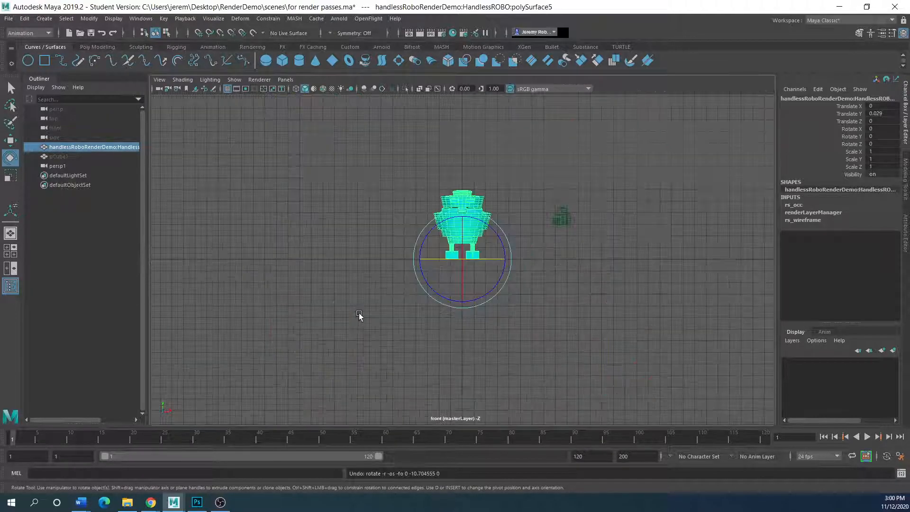
scroll(547, 252, up, 3)
scroll(482, 227, down, 3)
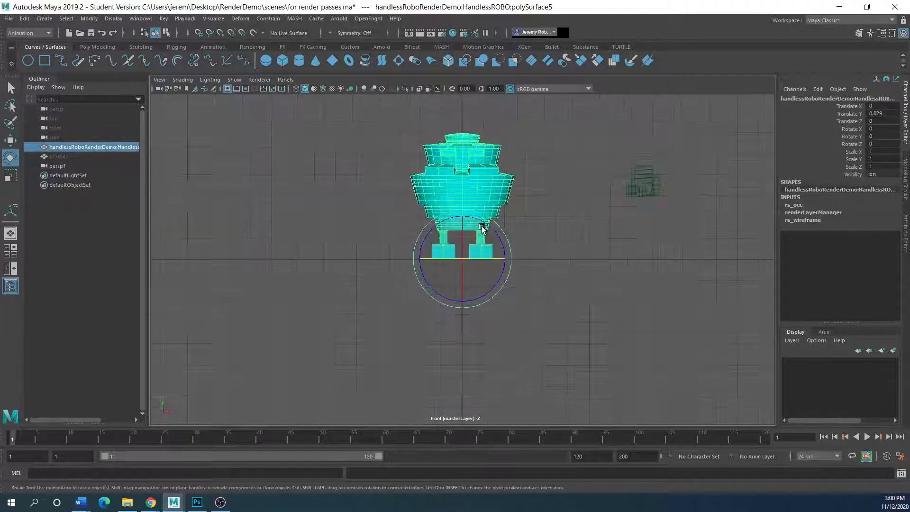
key(space)
key(space)
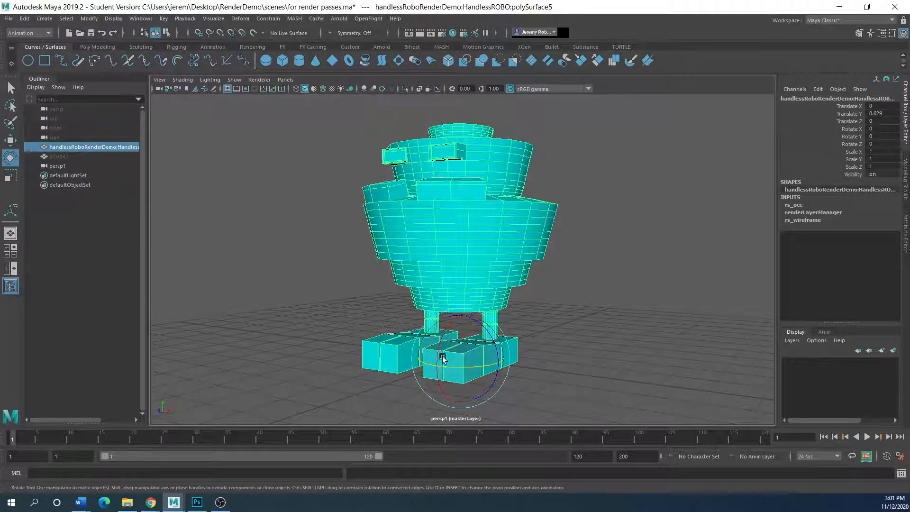
mouse_move(433, 368)
mouse_down()
mouse_move(463, 369)
mouse_move(443, 369)
mouse_up()
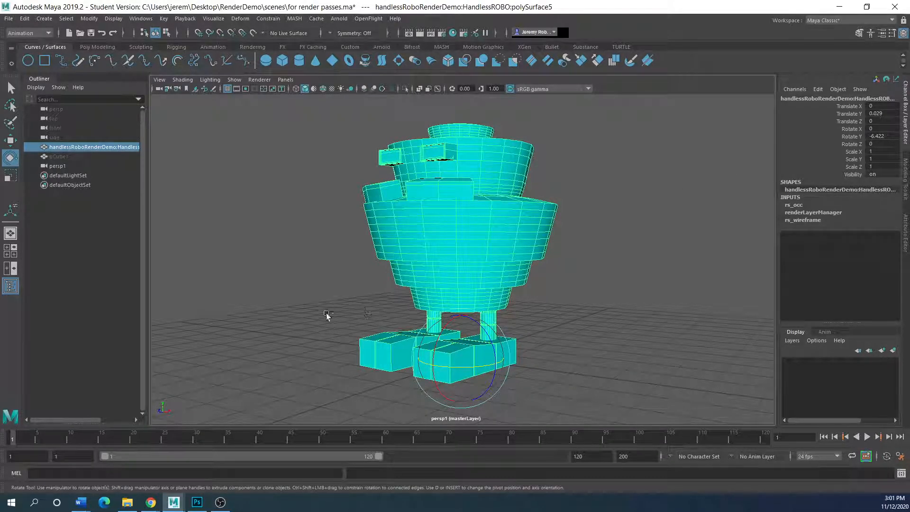
key(ctrl+z)
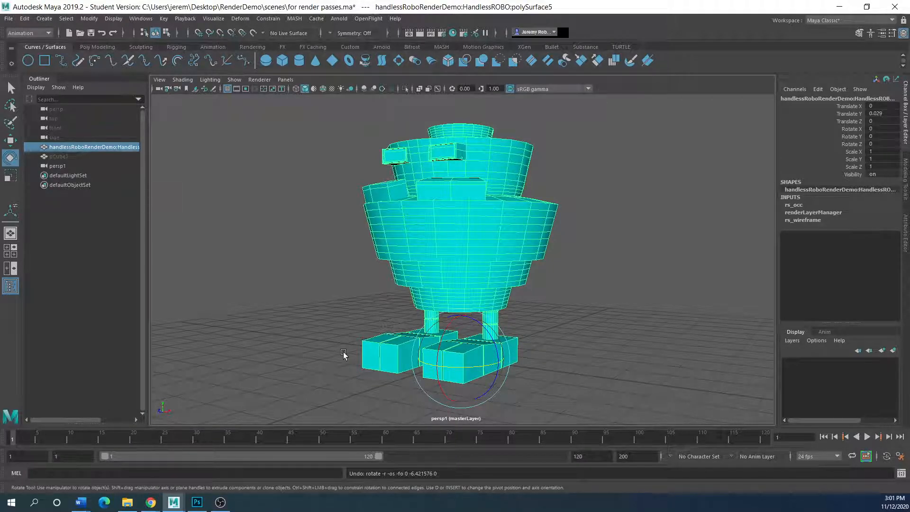
Key the robot at frame 1, then key a Rotate Y of 360 at frame 120.
key(s)
drag(14, 440, 766, 439)
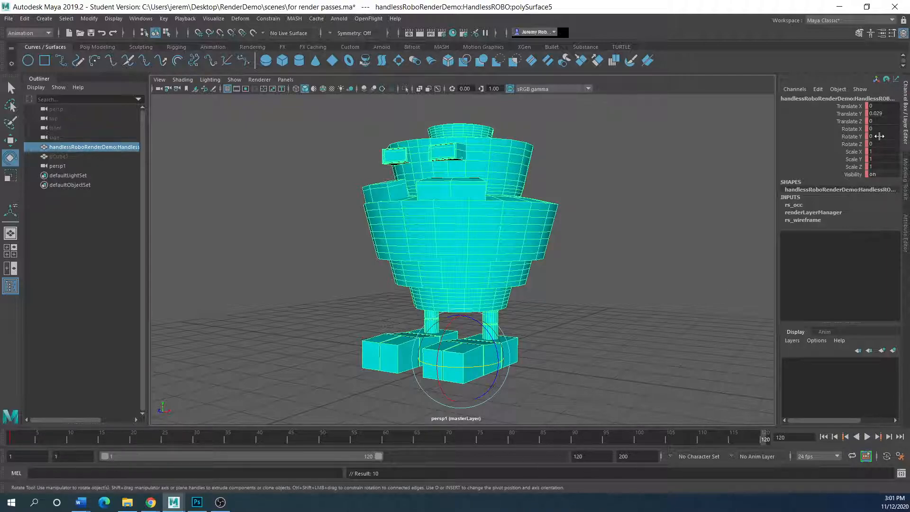
drag(446, 369, 516, 363)
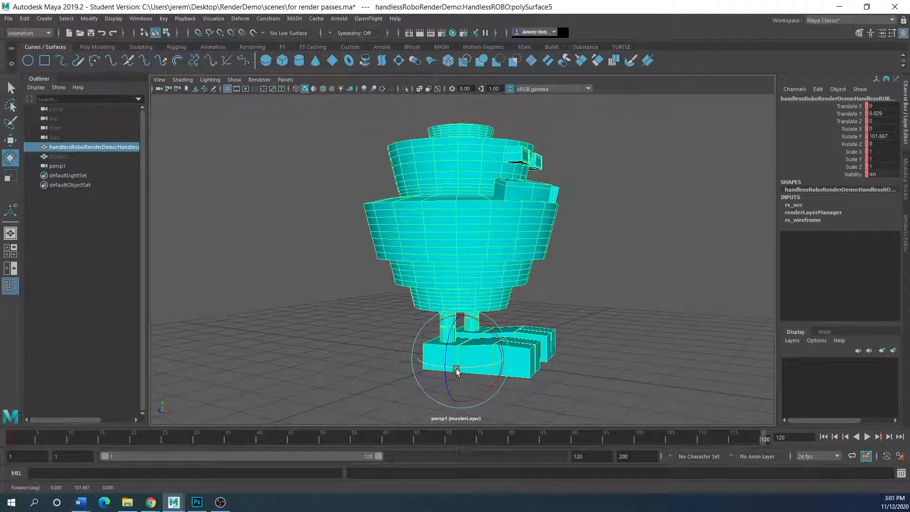
key(ctrl+z)
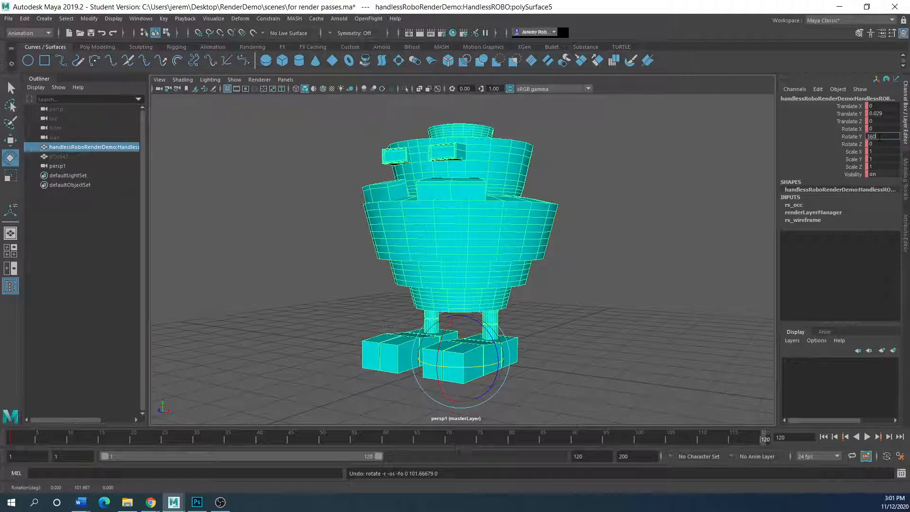
click(838, 138)
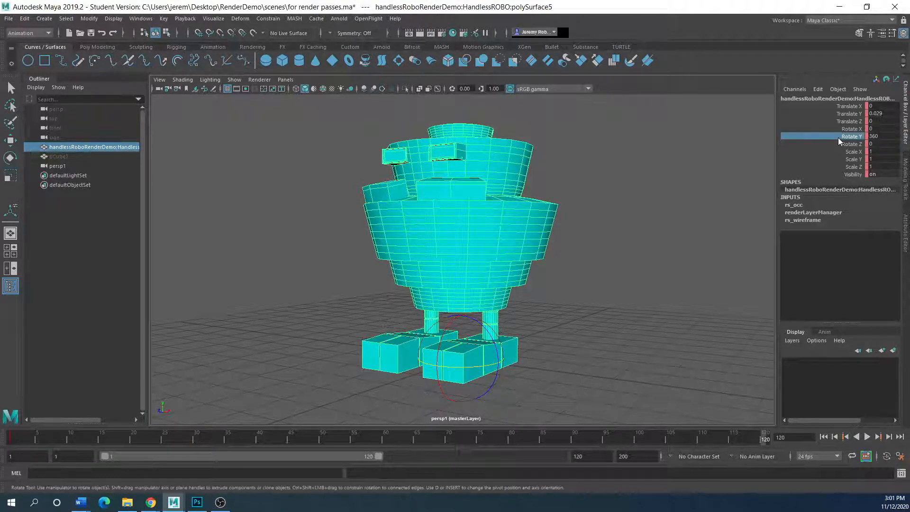
key(s)
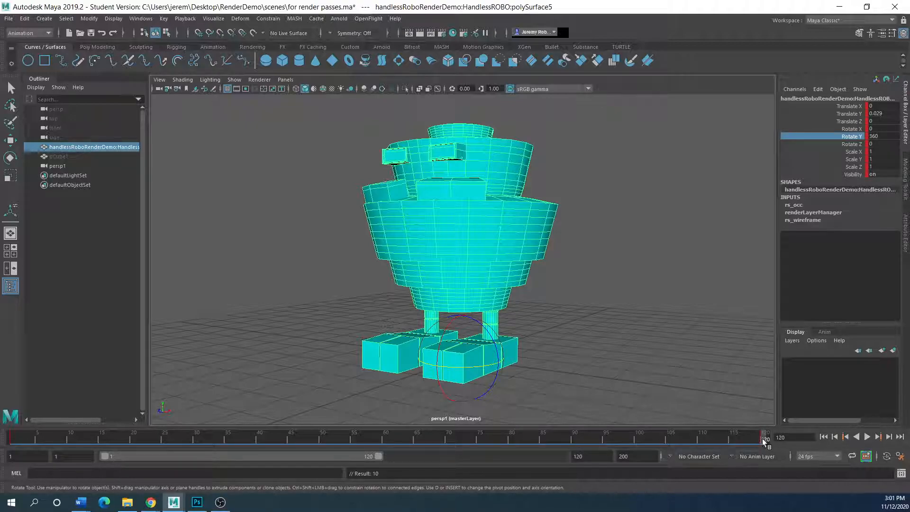
Change the frame-120 Rotate Y key to -360, reselect the robot and play the spin.
drag(762, 439, 796, 447)
double_click(875, 136)
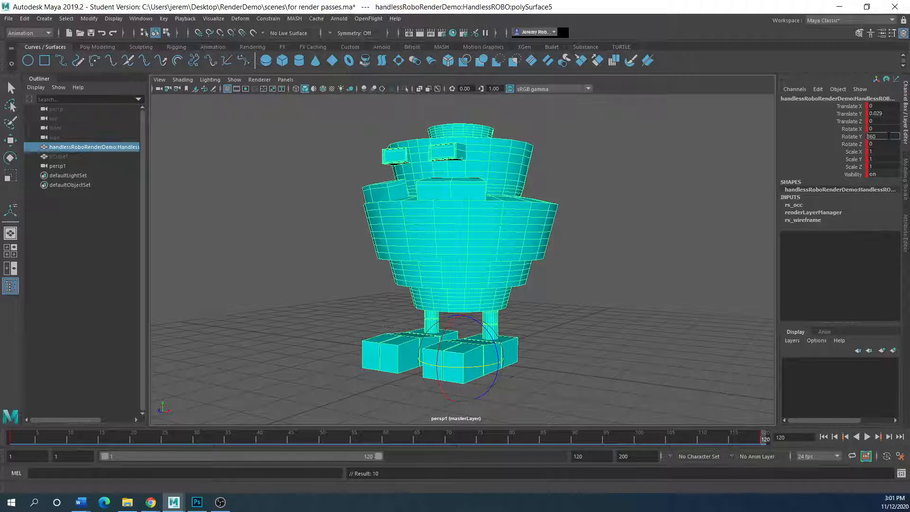
key(Return)
click(638, 369)
click(467, 250)
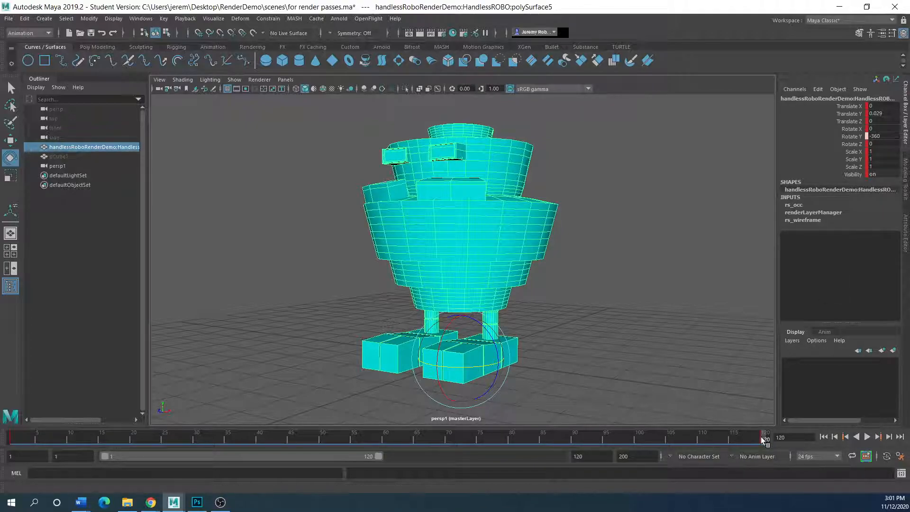
key(alt+v)
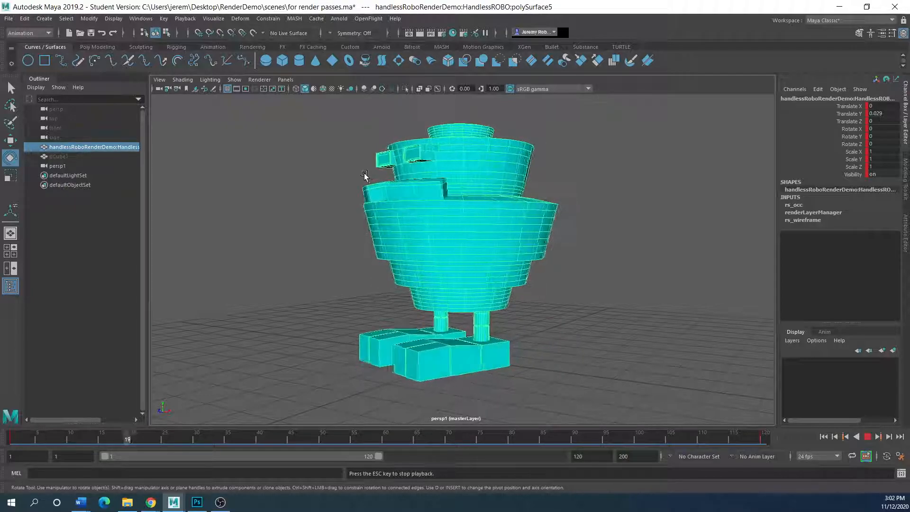
Stop the reversed-spin playback at frame 2, where Rotate Y reads -0.076.
click(868, 437)
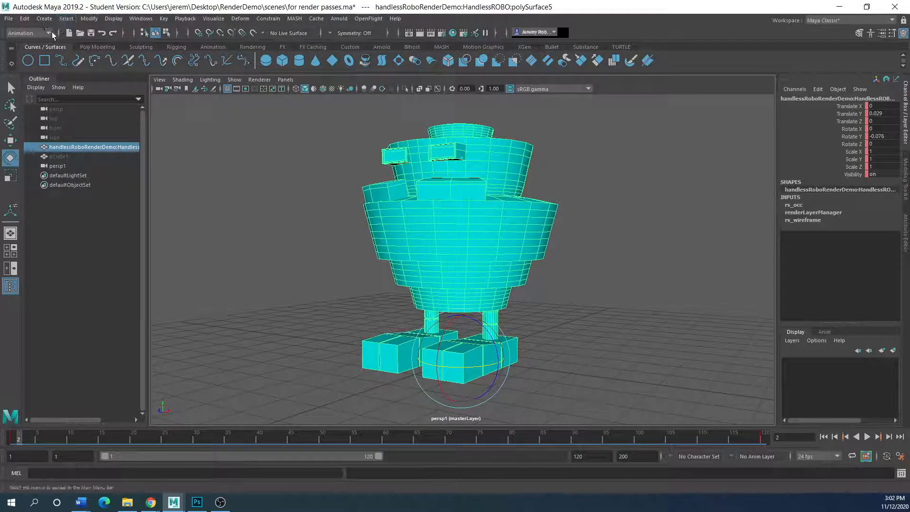
Open the Graph Editor and set all of the robot's keys to linear tangents.
click(139, 18)
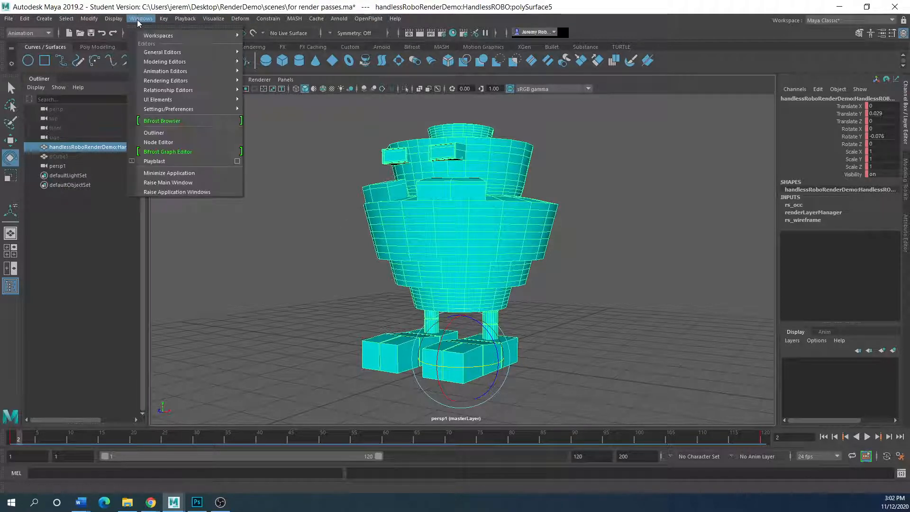
mouse_move(166, 70)
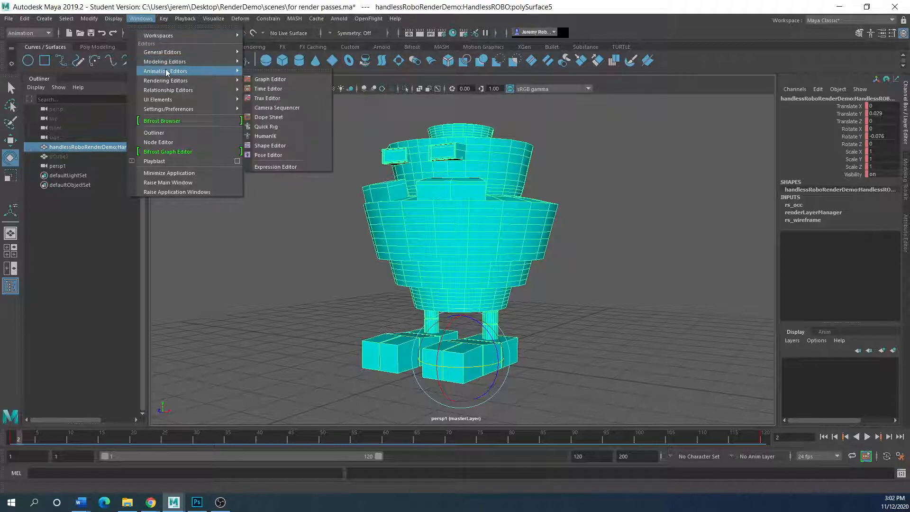
click(262, 80)
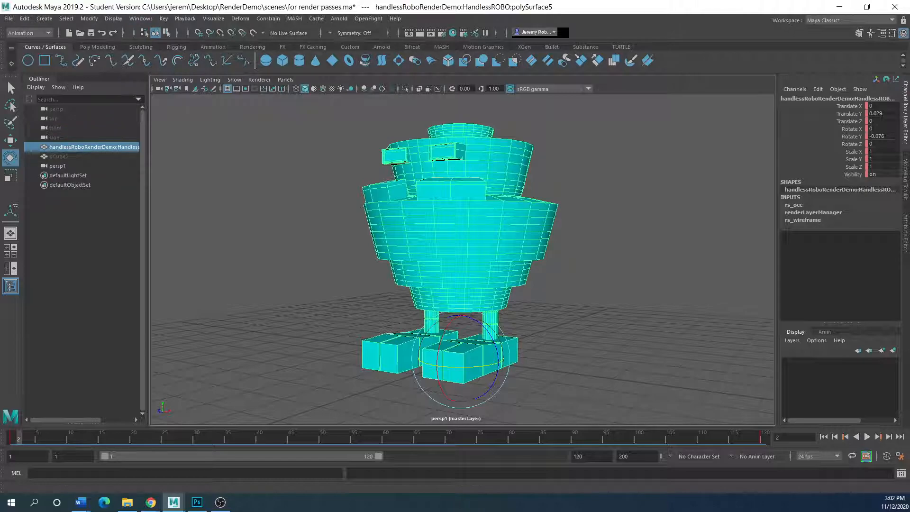
drag(40, 162, 524, 93)
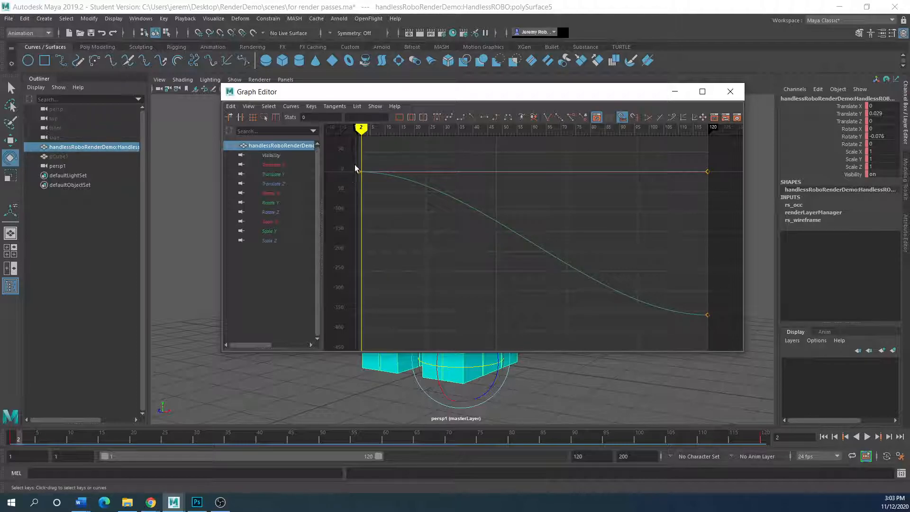
drag(355, 168, 717, 335)
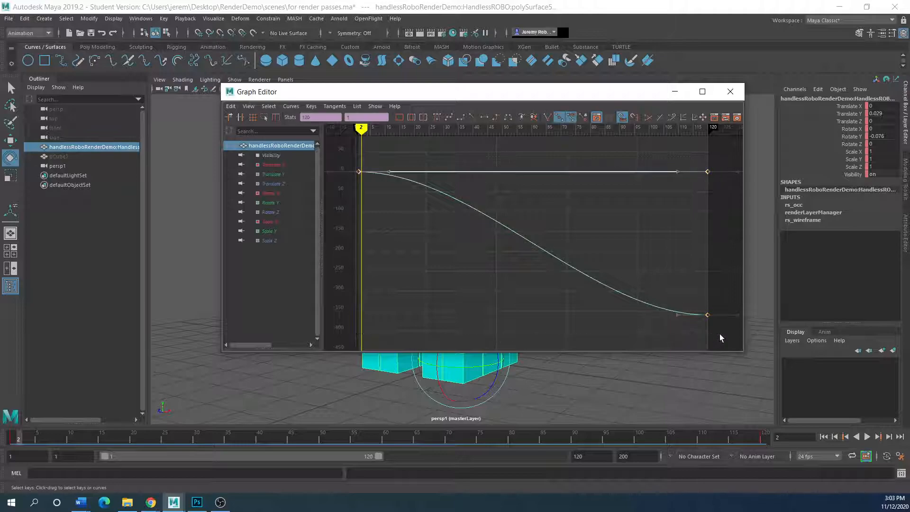
click(472, 118)
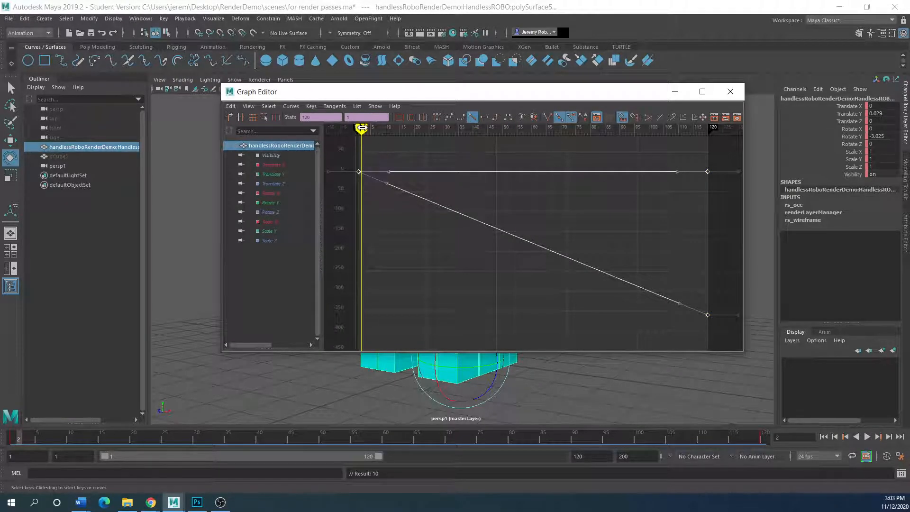
Close the Graph Editor, rewind to frame 1 and play the constant-speed spin.
mouse_move(361, 128)
mouse_down()
mouse_move(395, 128)
mouse_move(356, 125)
mouse_up()
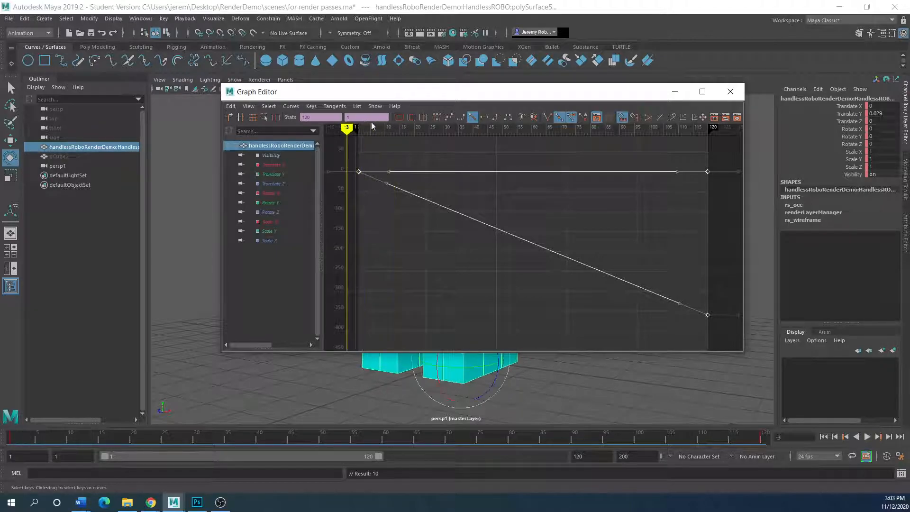
click(730, 91)
drag(28, 440, 13, 433)
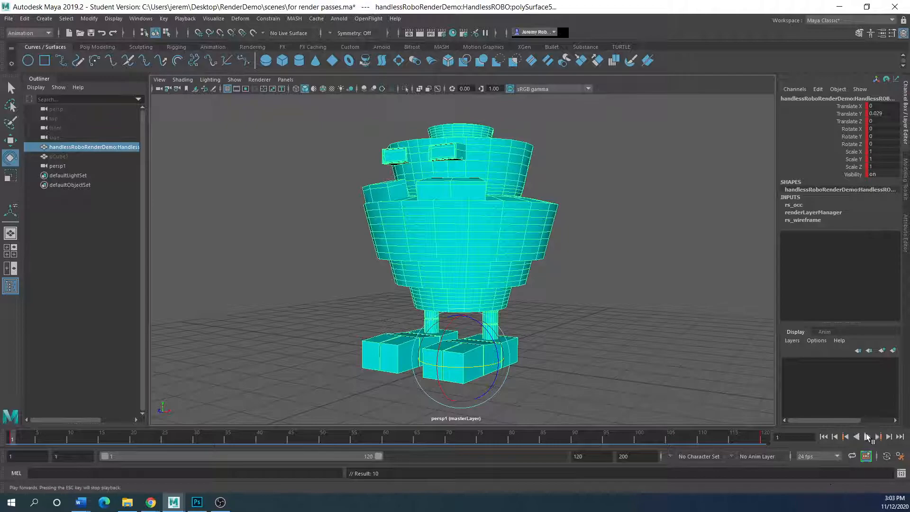
click(867, 437)
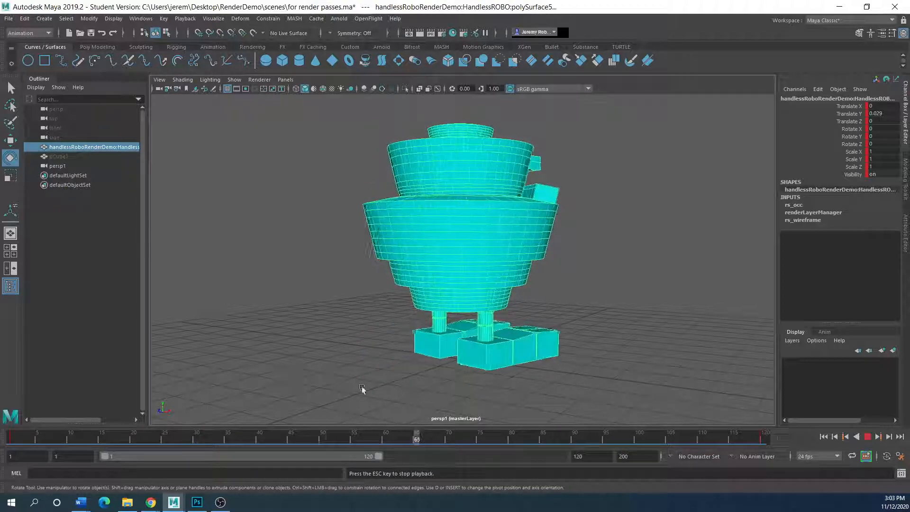
Set the playback end frame to 200 and play the longer range.
click(868, 436)
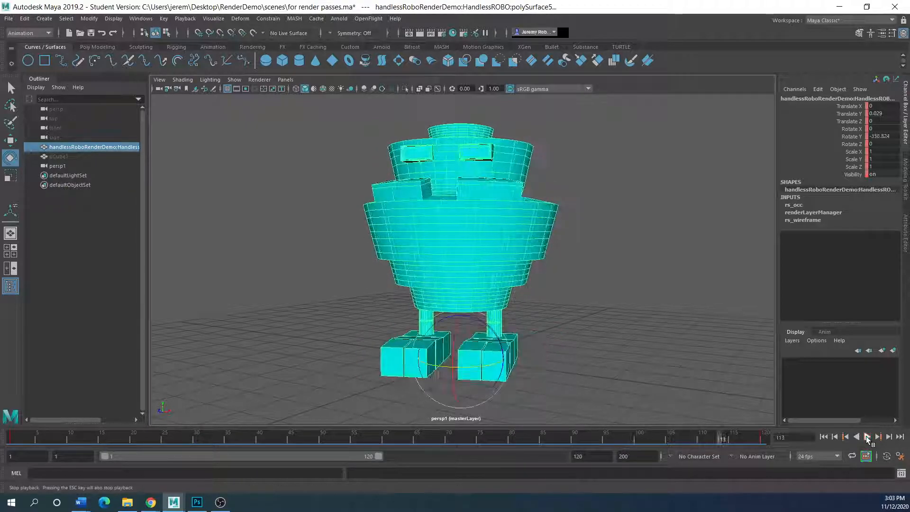
drag(718, 437, 575, 437)
click(591, 456)
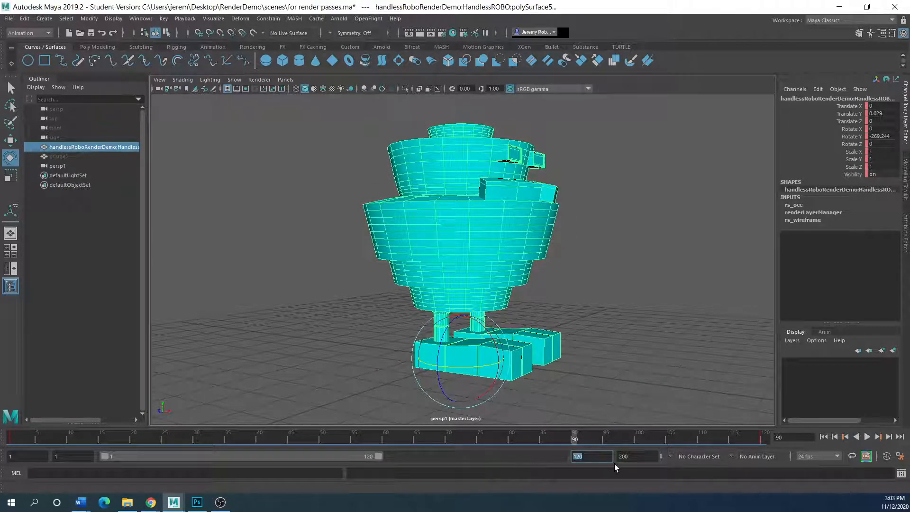
text(200)
key(Return)
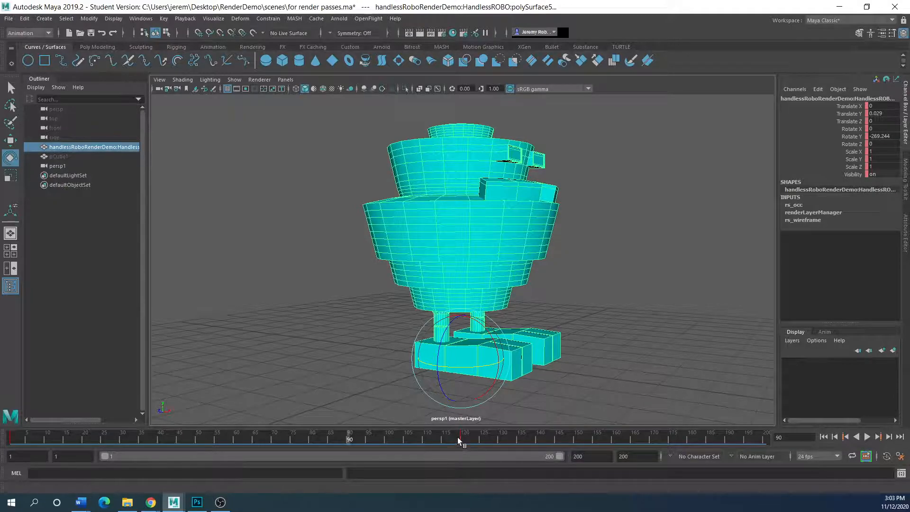
key(alt+v)
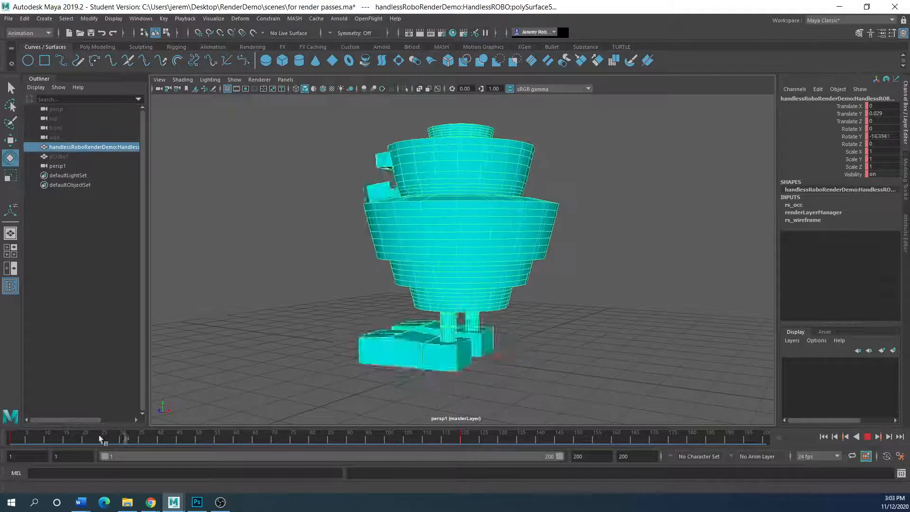
Stop at frame 120, replay, and mark a timeline range stretching to frame 199.
click(483, 439)
click(460, 439)
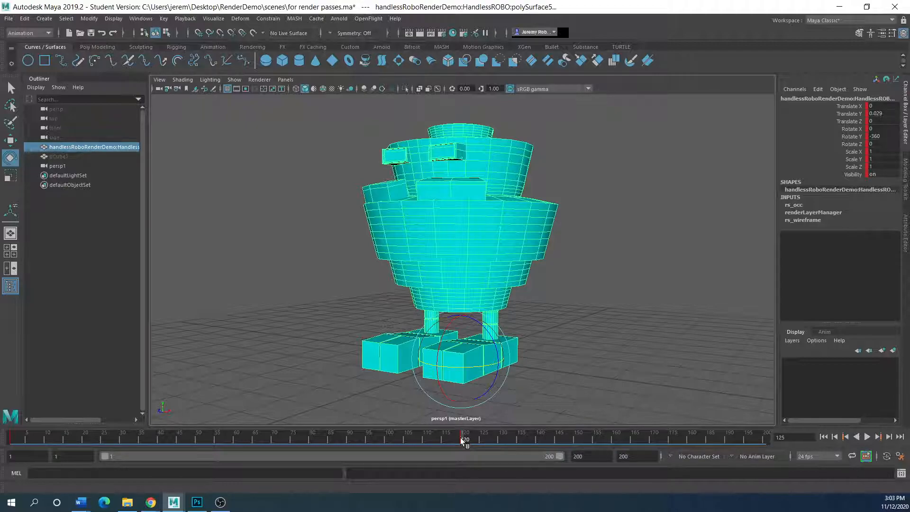
key(alt+v)
key(alt+v)
key(alt+v)
shift+drag(462, 436, 3, 444)
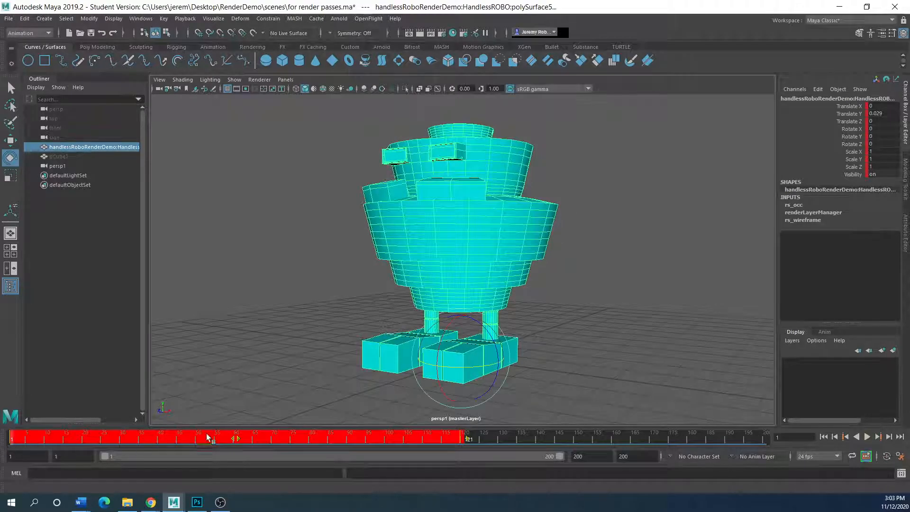
drag(468, 439, 484, 441)
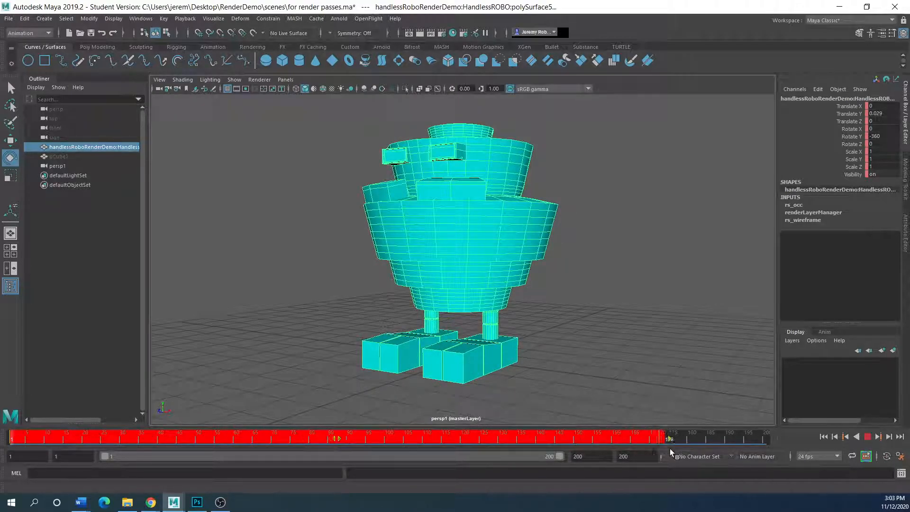
mouse_move(761, 449)
mouse_down()
mouse_move(770, 449)
mouse_move(765, 438)
mouse_up()
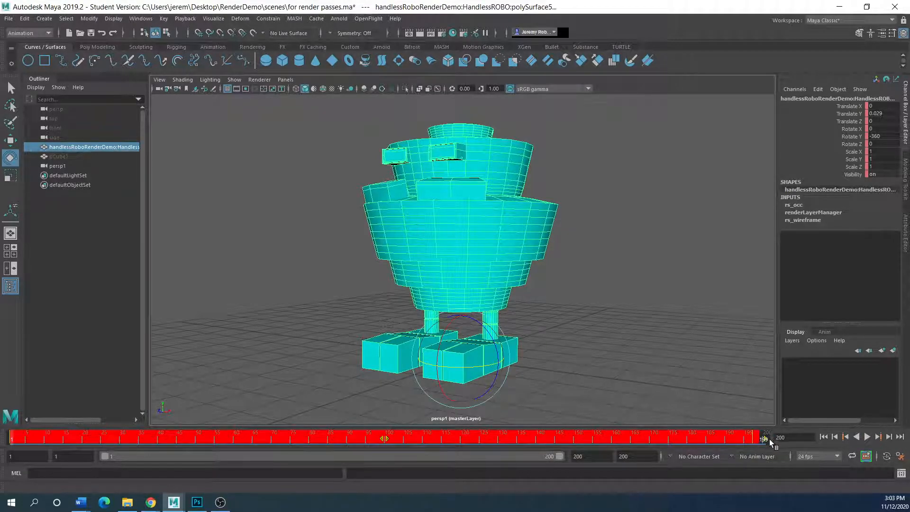
Set the playback end to 199 and the animation end to 200.
click(595, 456)
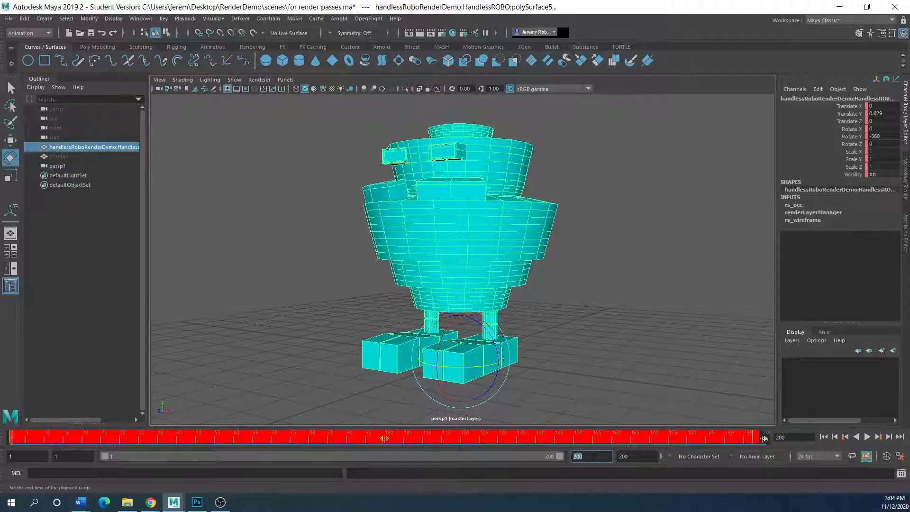
text(199)
key(Return)
click(707, 408)
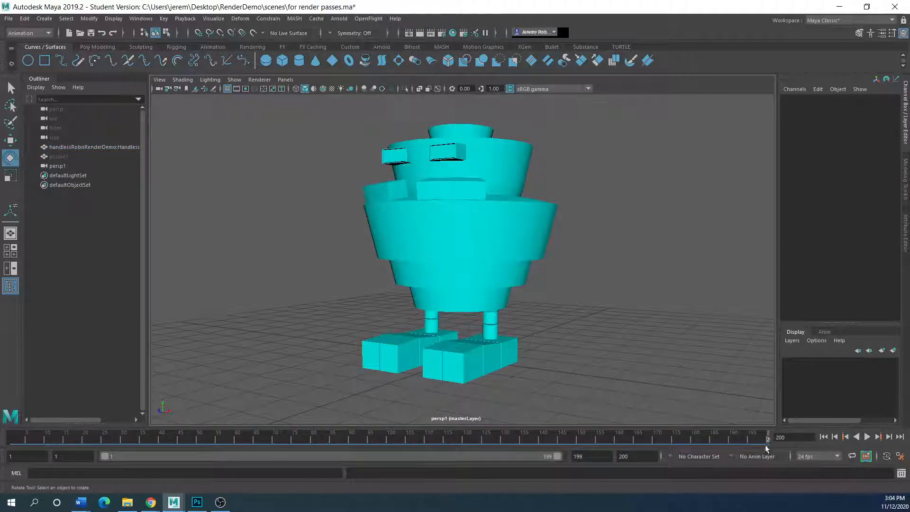
drag(592, 456, 539, 461)
text(200)
key(Return)
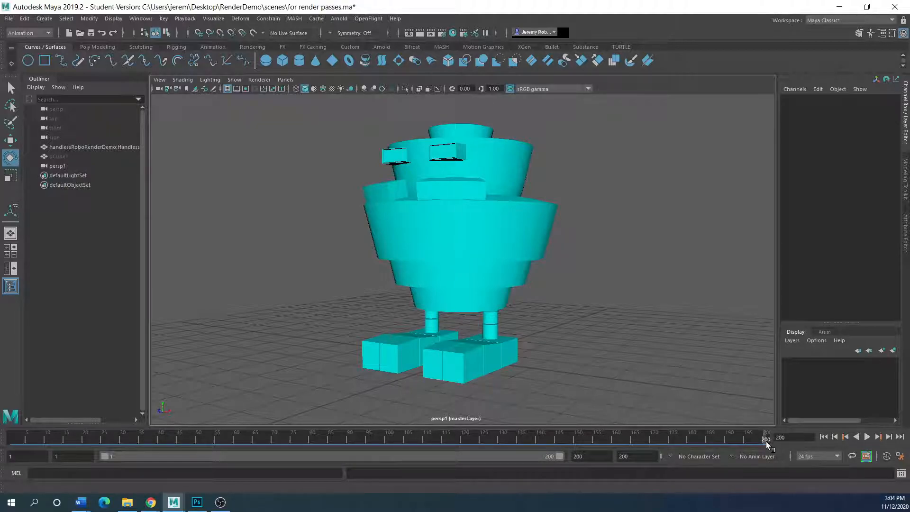
Reselect the robot, check frame 176 and confirm the playback end of 199.
click(471, 277)
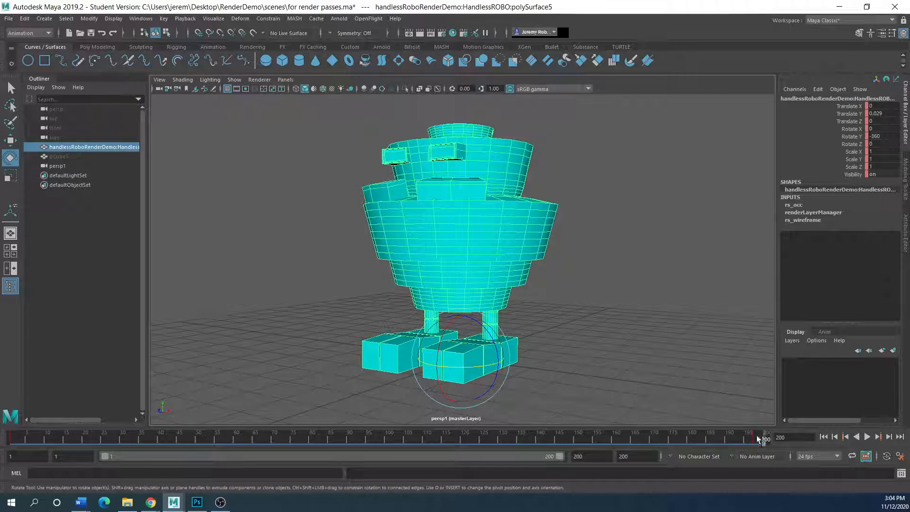
click(585, 455)
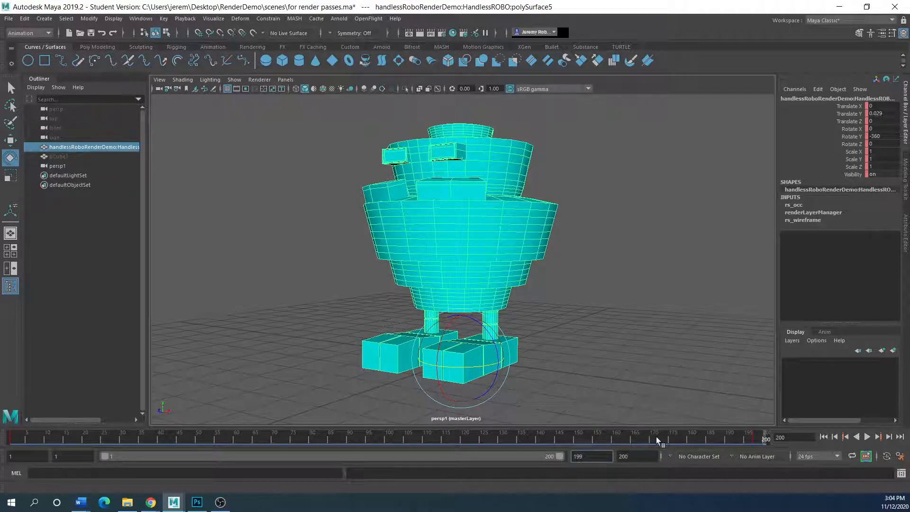
click(674, 437)
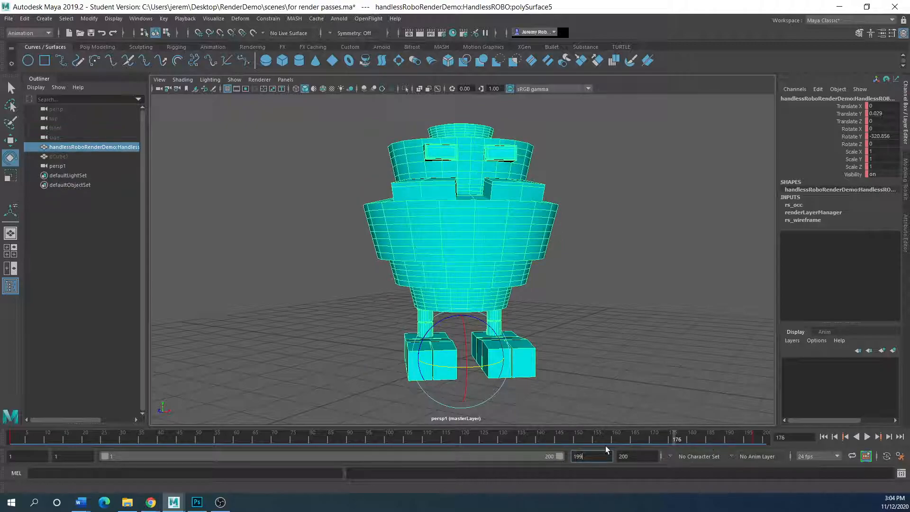
click(640, 457)
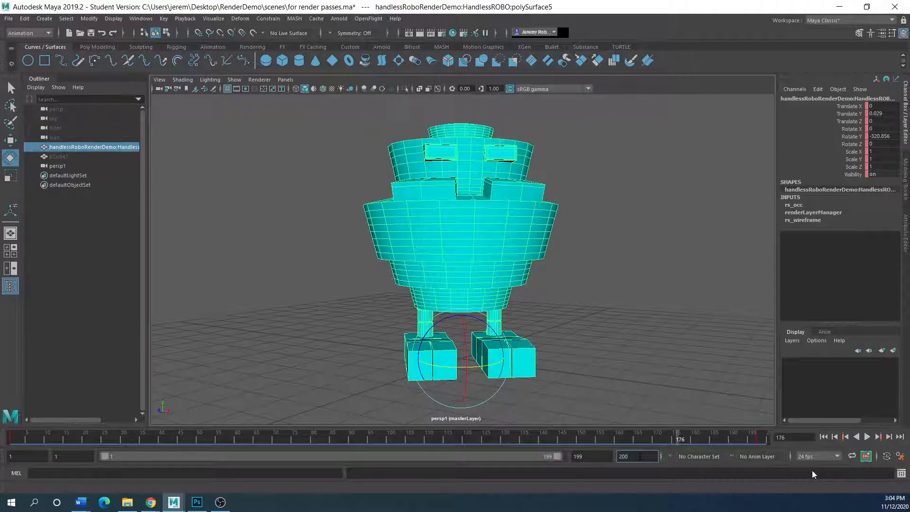
Play the spin from frame 1 and check the final frames around 198–199.
click(824, 437)
click(868, 436)
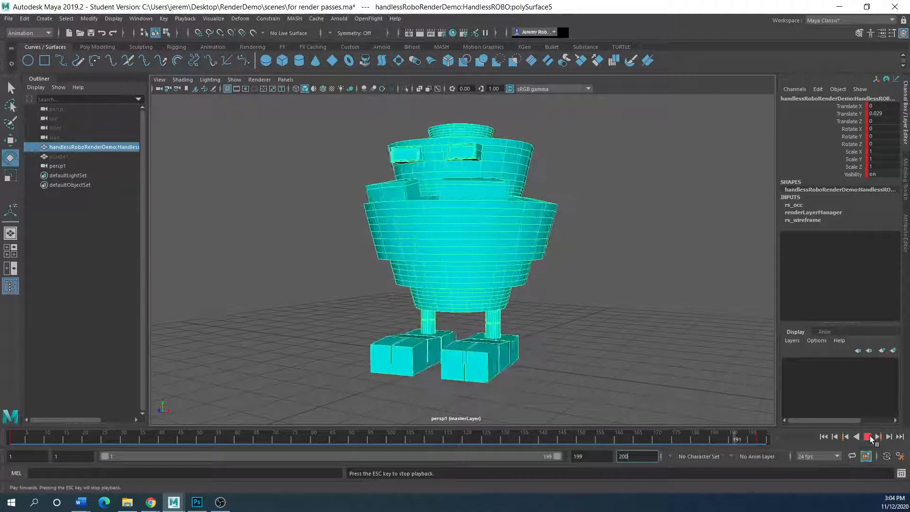
click(760, 440)
drag(760, 440, 758, 439)
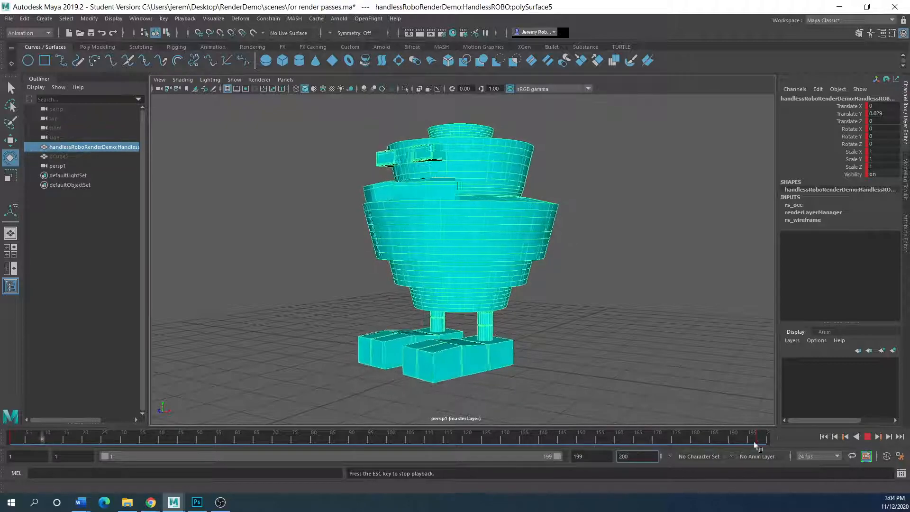
key(Escape)
drag(758, 440, 760, 441)
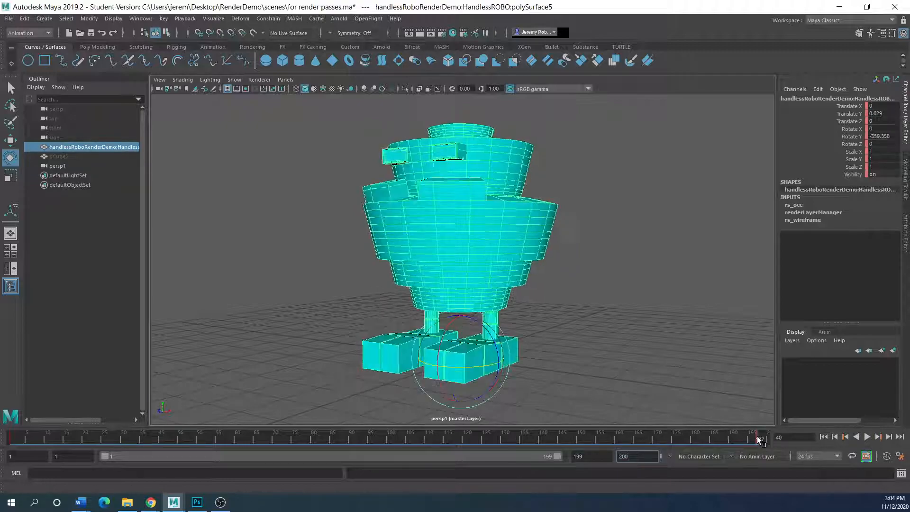
key(alt+v)
click(754, 434)
key(alt+v)
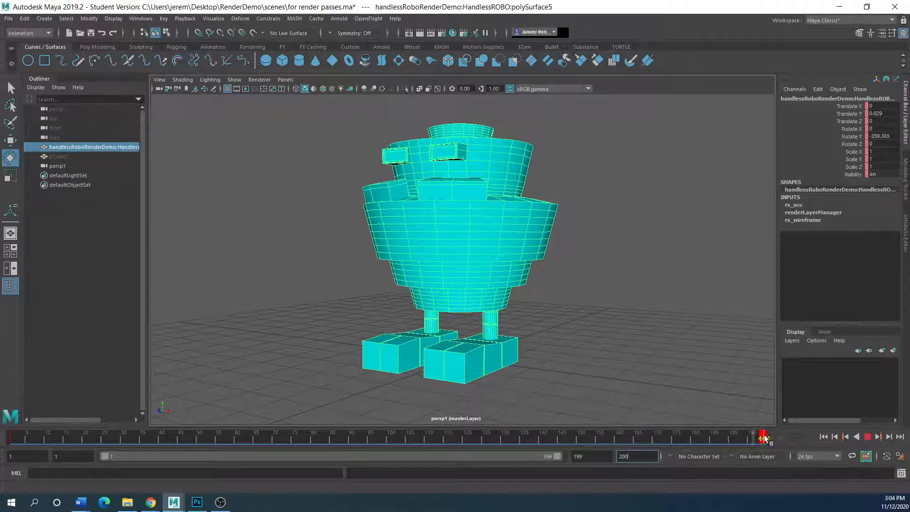
click(767, 435)
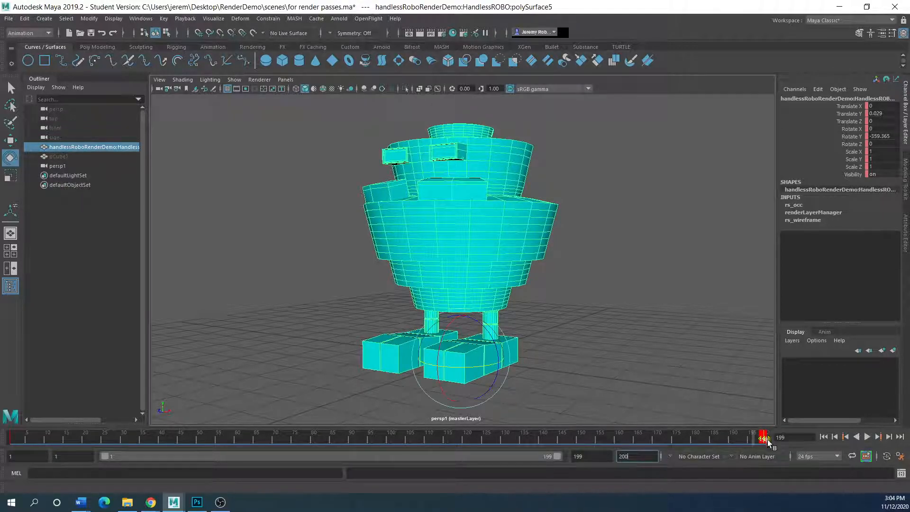
Re-enter the playback end frame as 199 and play the spin through again.
click(591, 456)
key(BackSpace)
click(702, 442)
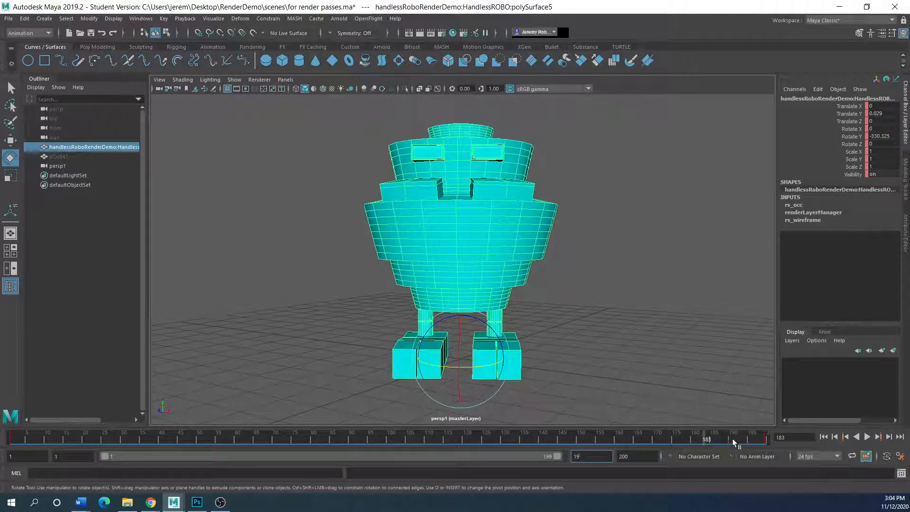
click(763, 436)
text(9)
click(607, 403)
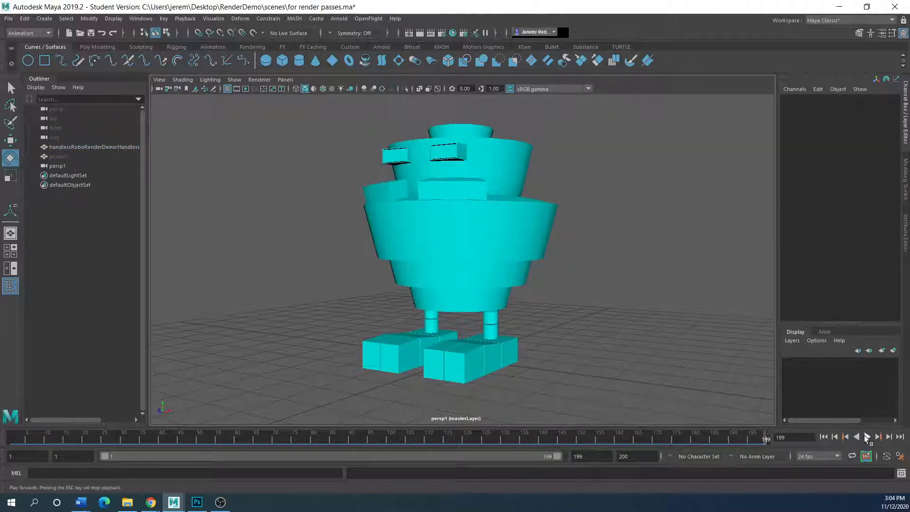
click(866, 437)
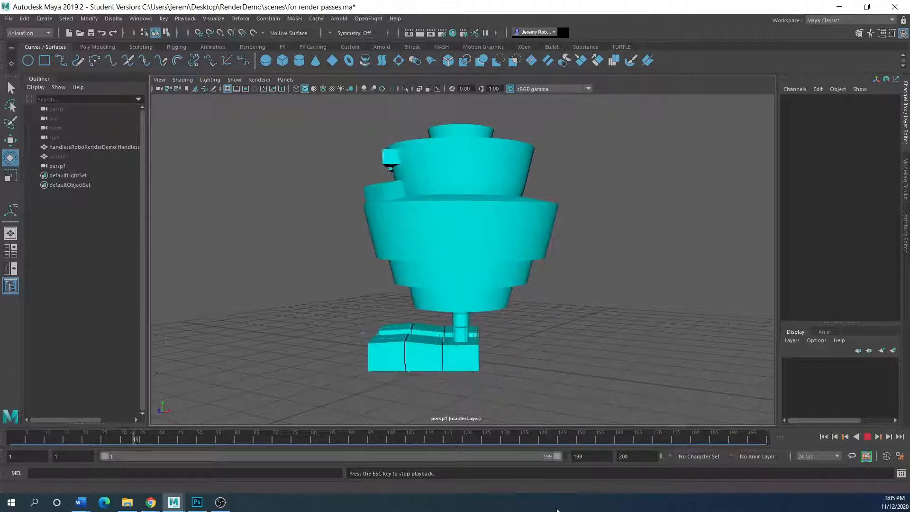
click(868, 437)
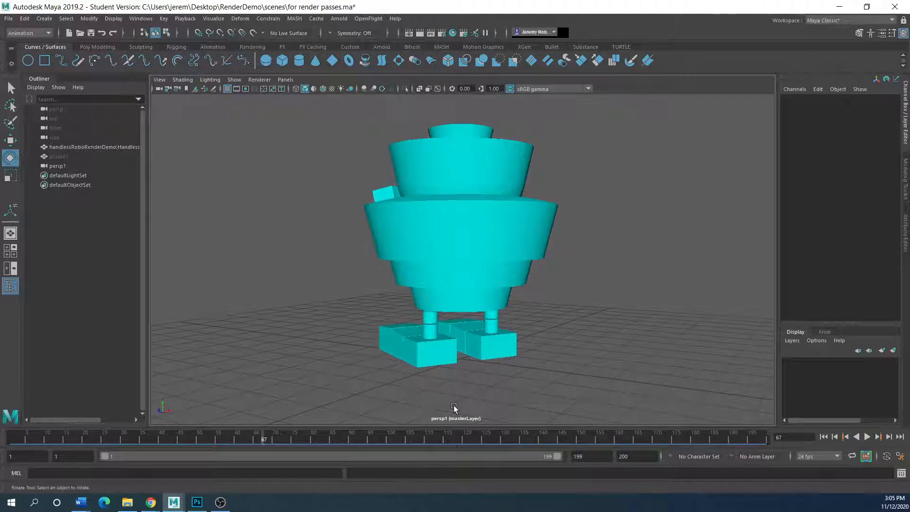
Undo the stray time and tangent changes, set the playback end to 120 and play.
key(ctrl+z)
key(ctrl+z)
key(ctrl+z)
key(ctrl+z)
key(ctrl+z)
key(ctrl+z)
key(ctrl+z)
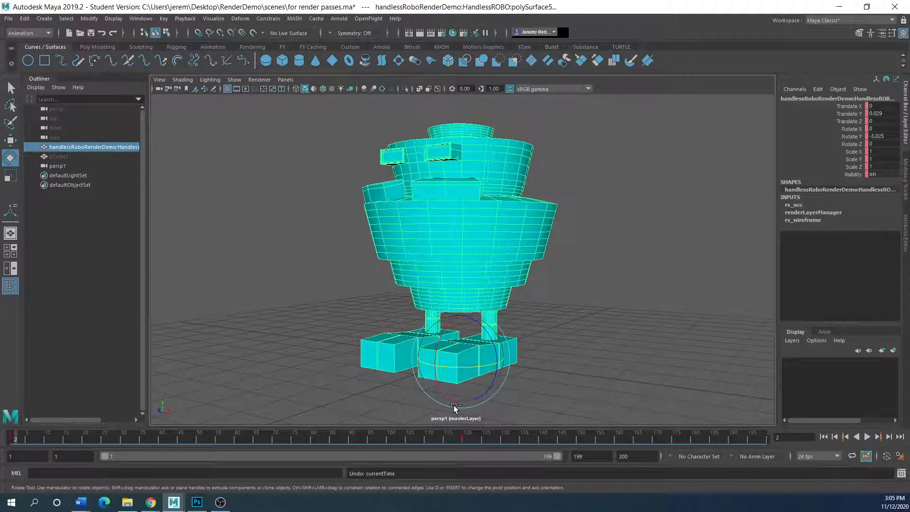
key(ctrl+z)
key(ctrl+z)
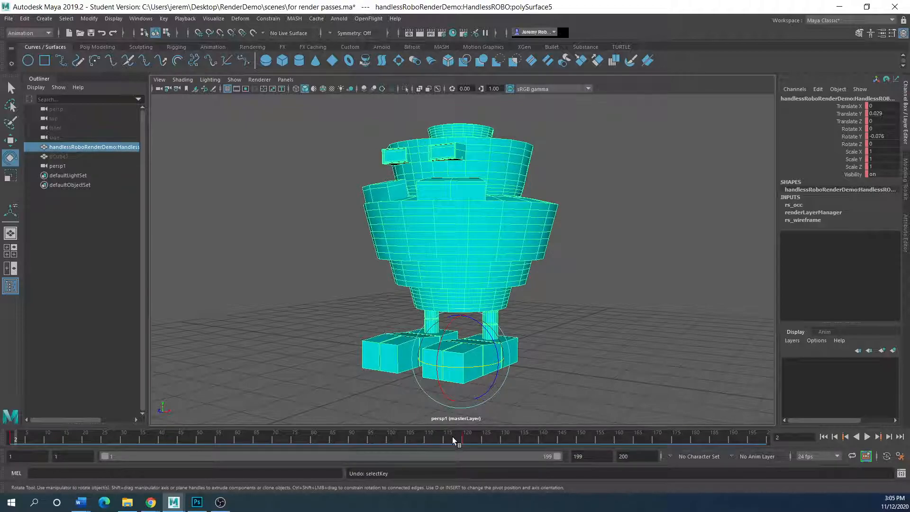
drag(588, 457, 546, 468)
text(120)
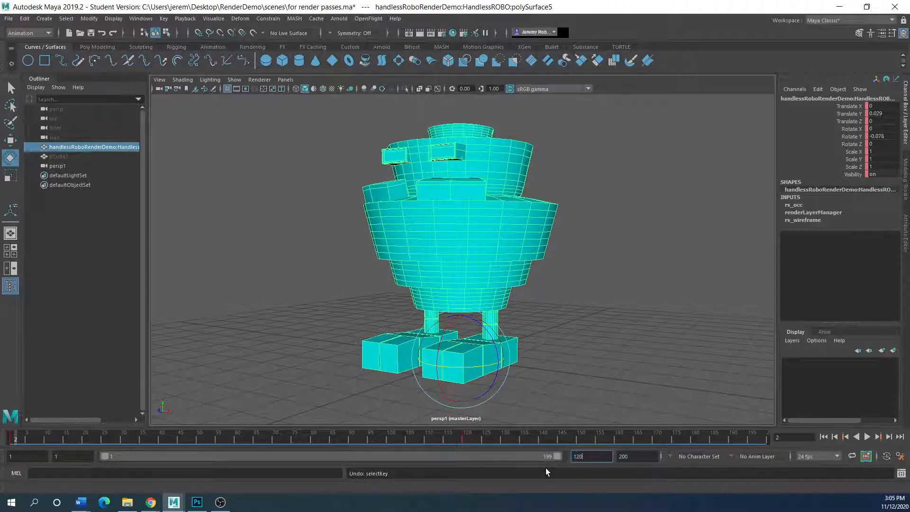
key(Return)
key(alt+v)
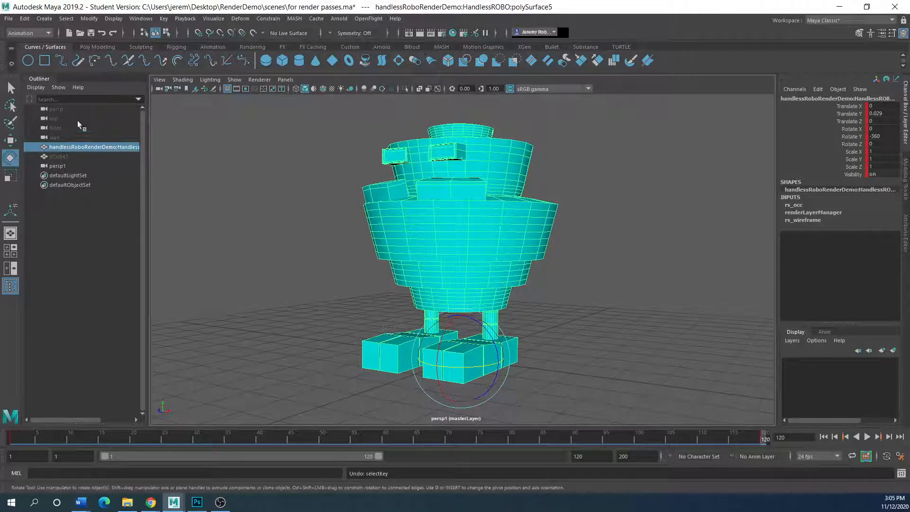
click(97, 47)
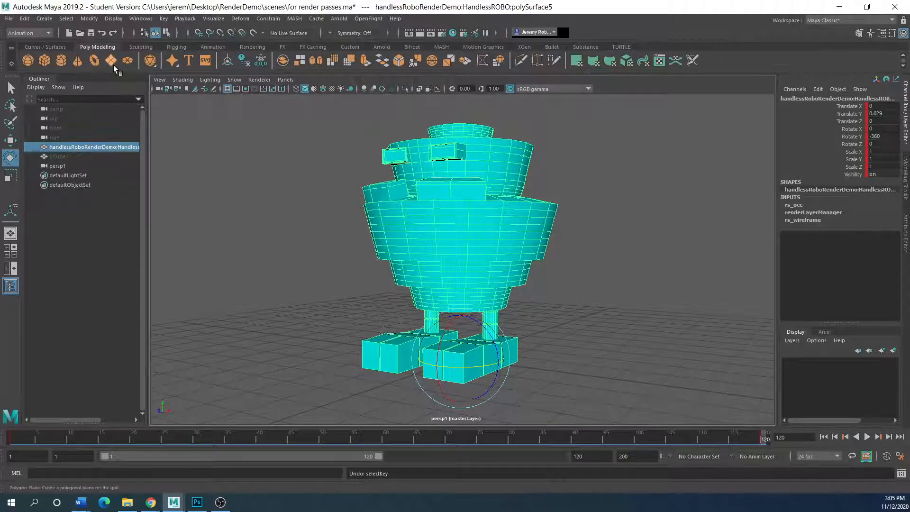
Create a polygon plane and scale it up to about 33 as a floor under the robot.
click(111, 61)
key(r)
drag(460, 359, 907, 363)
drag(461, 360, 851, 306)
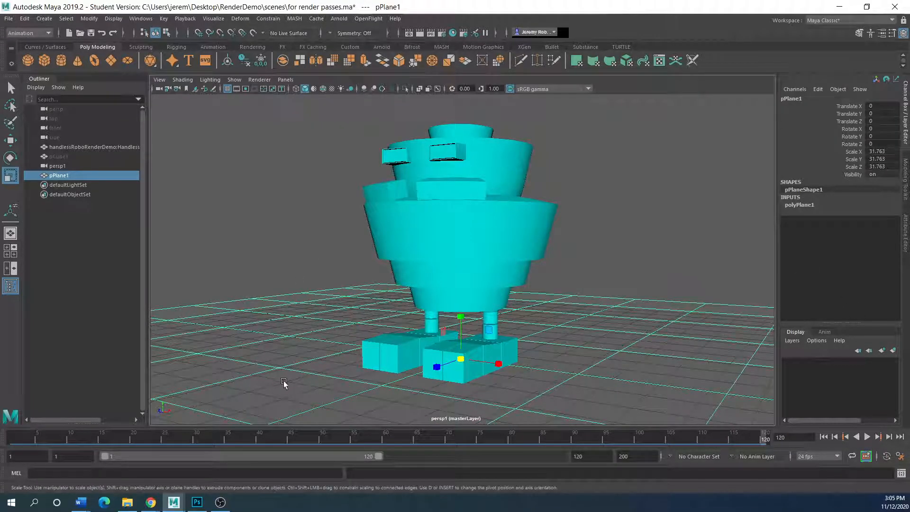
drag(464, 362, 491, 360)
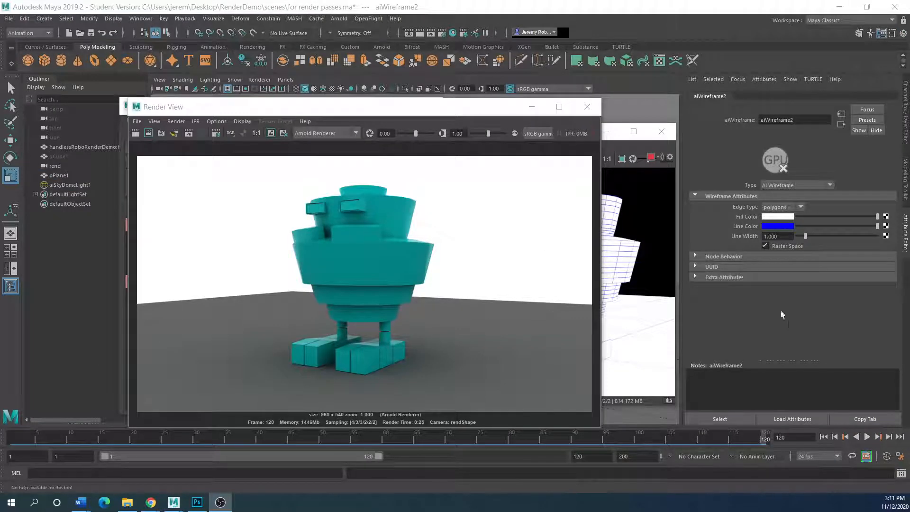
Rearrange the shaded and wireframe render windows to bring the wireframe render into view.
drag(398, 107, 356, 120)
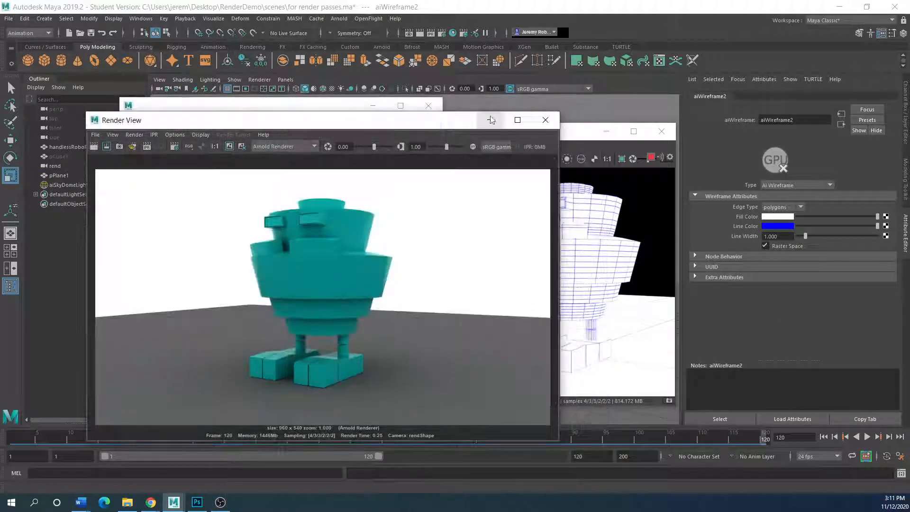
drag(579, 134, 627, 95)
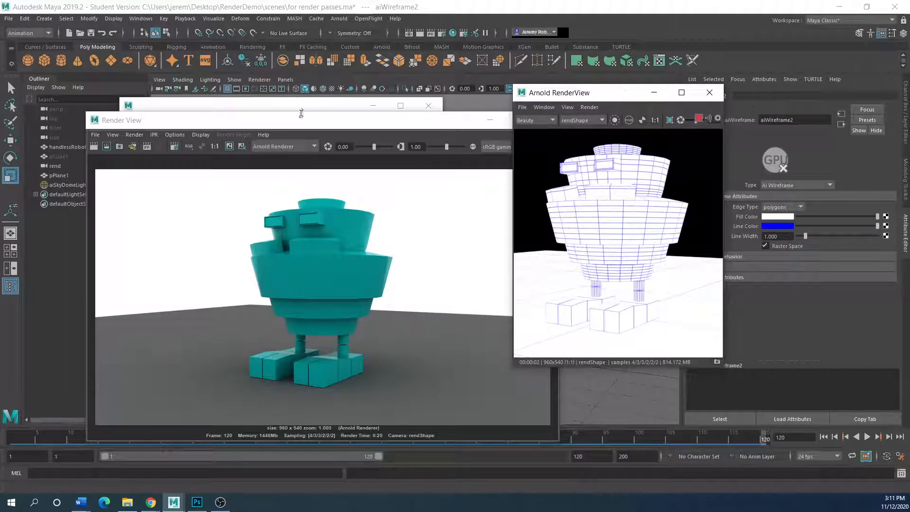
drag(307, 123, 308, 90)
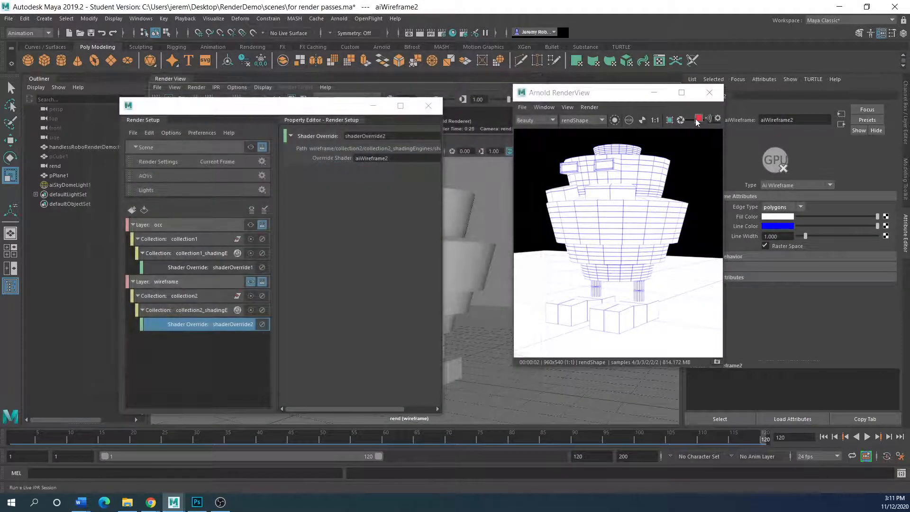
Play and stop the spin, hide Render Setup, rewind to frame 1 and move the shaded render panel off-screen.
click(867, 437)
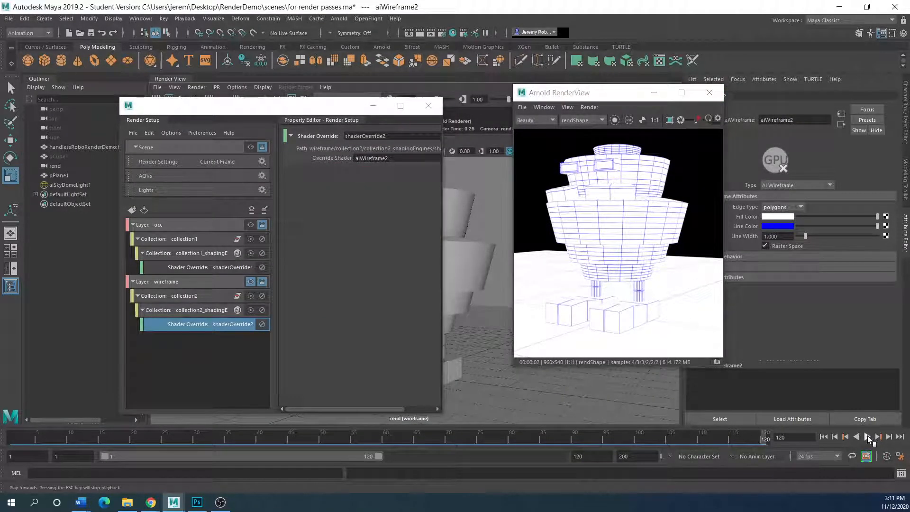
click(373, 107)
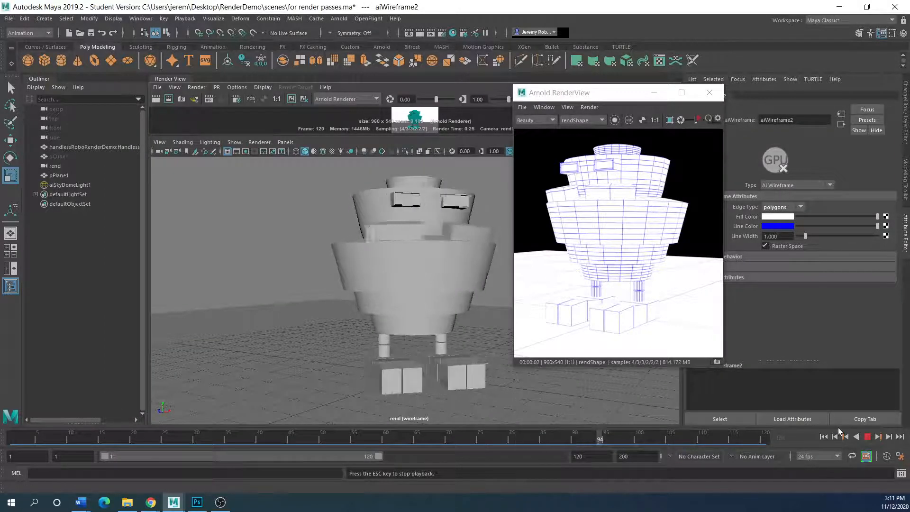
click(866, 436)
drag(54, 440, 12, 439)
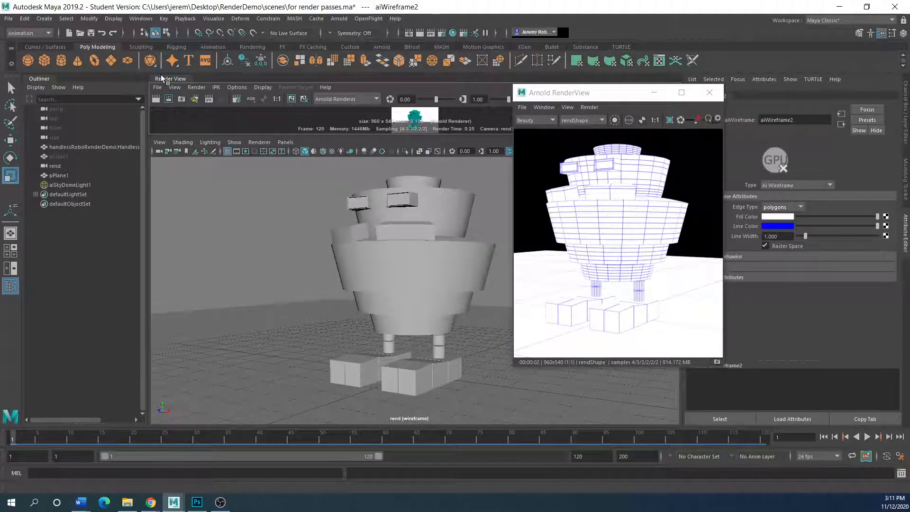
drag(162, 78, 0, 85)
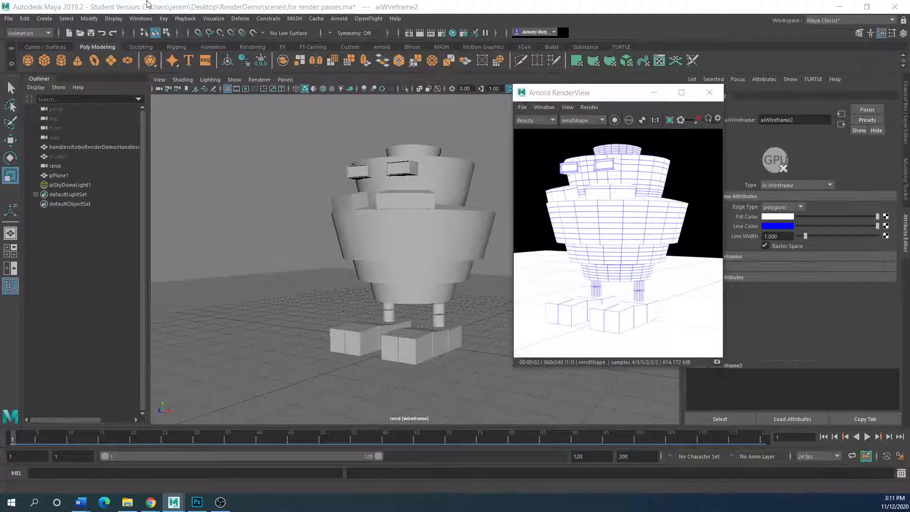
click(141, 19)
Set the robot's Rotate Y keys to linear tangents in the Graph Editor.
mouse_move(202, 73)
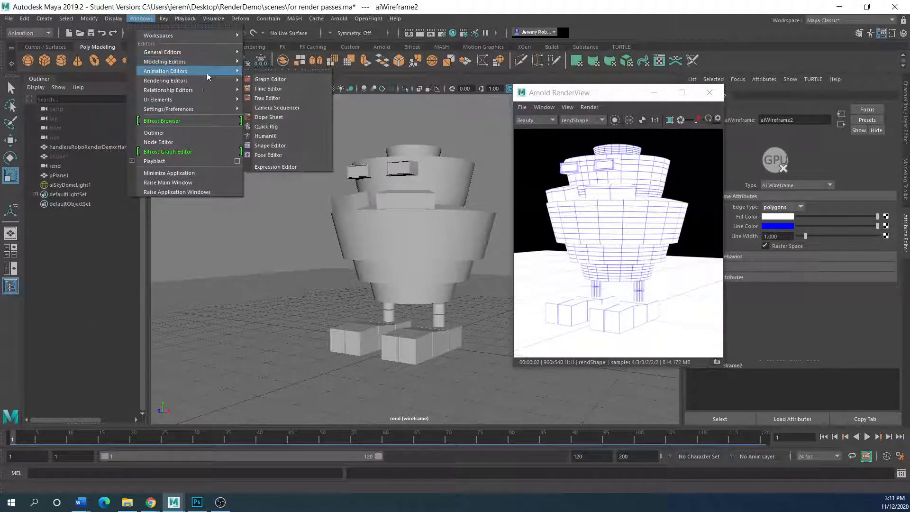
click(272, 80)
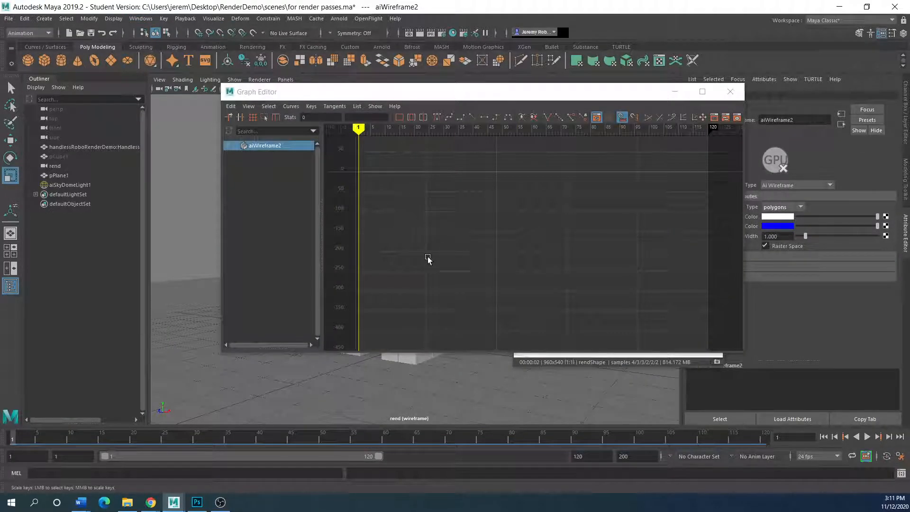
click(423, 362)
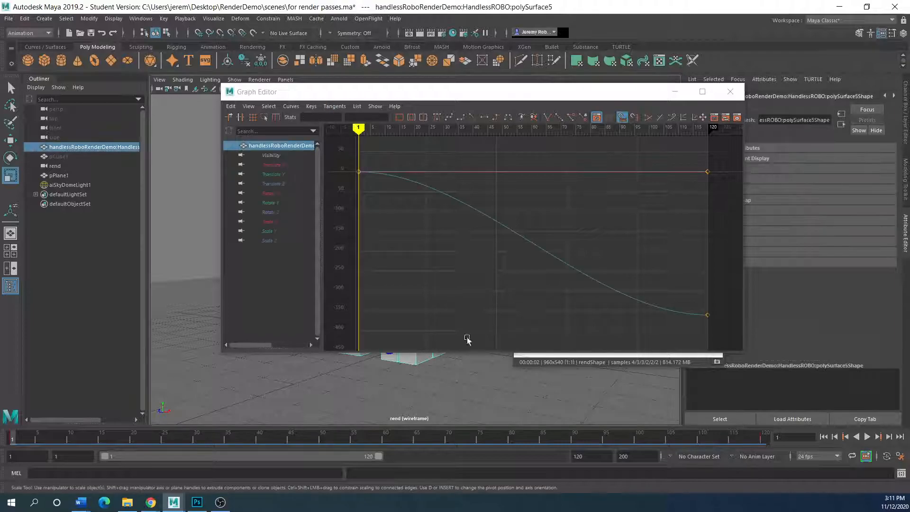
drag(356, 167, 721, 347)
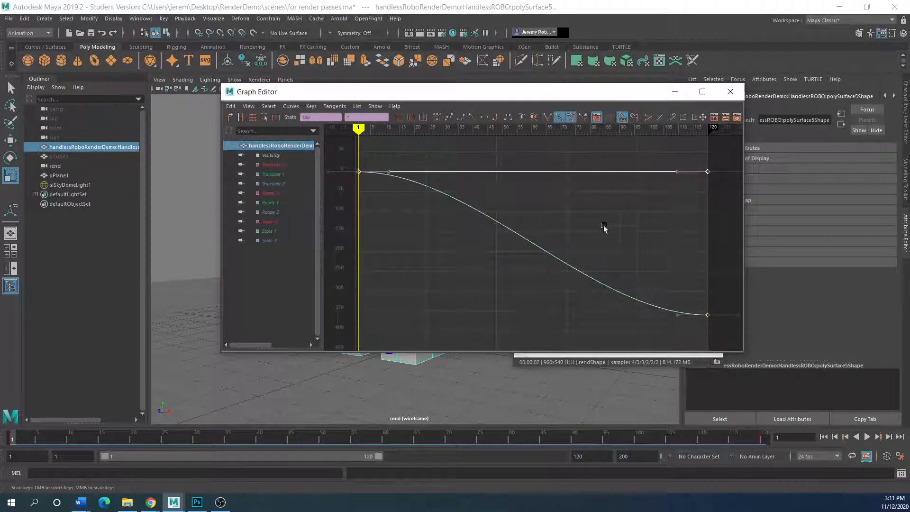
click(474, 117)
click(730, 92)
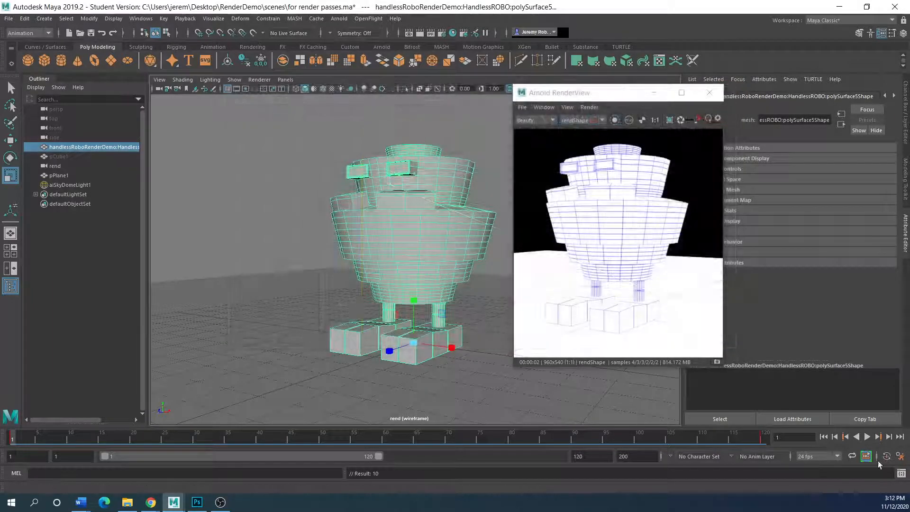
Play the constant-speed spin, rewind to frame 1 and open the wireframe layer's Render Settings.
click(867, 438)
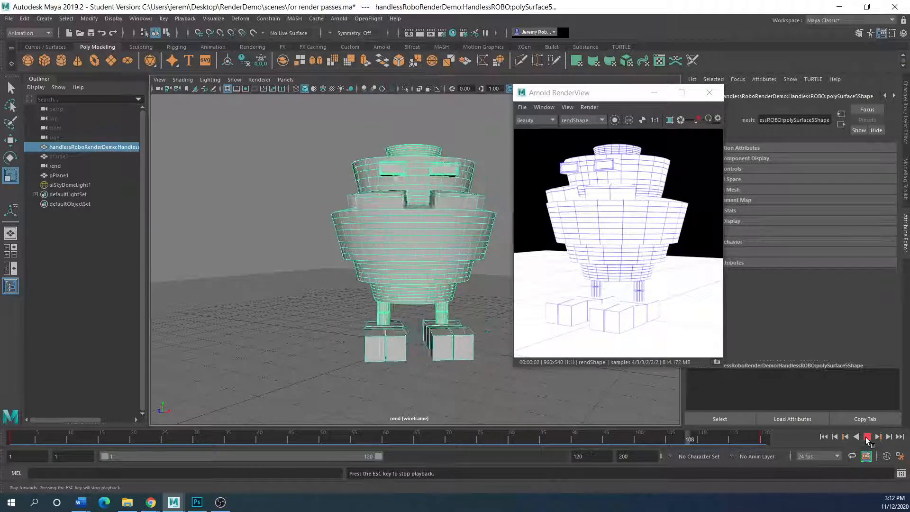
click(868, 437)
drag(49, 437, 12, 437)
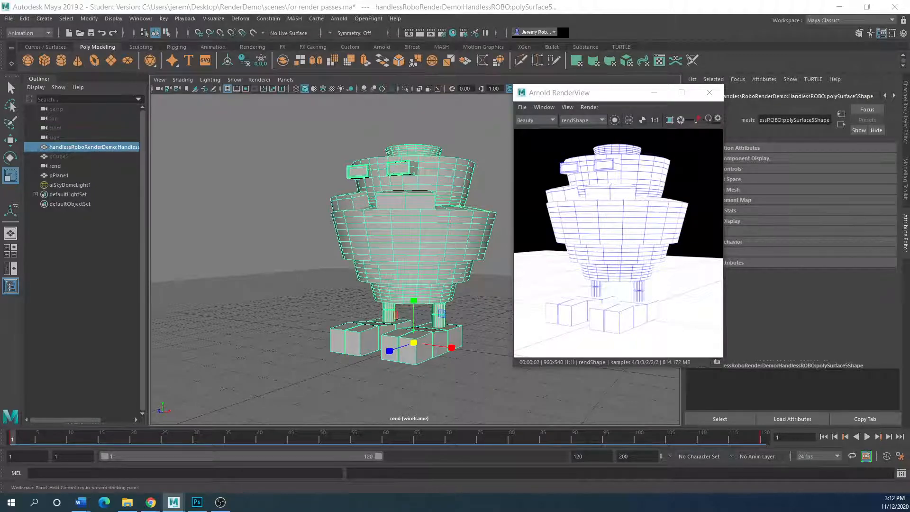
click(442, 33)
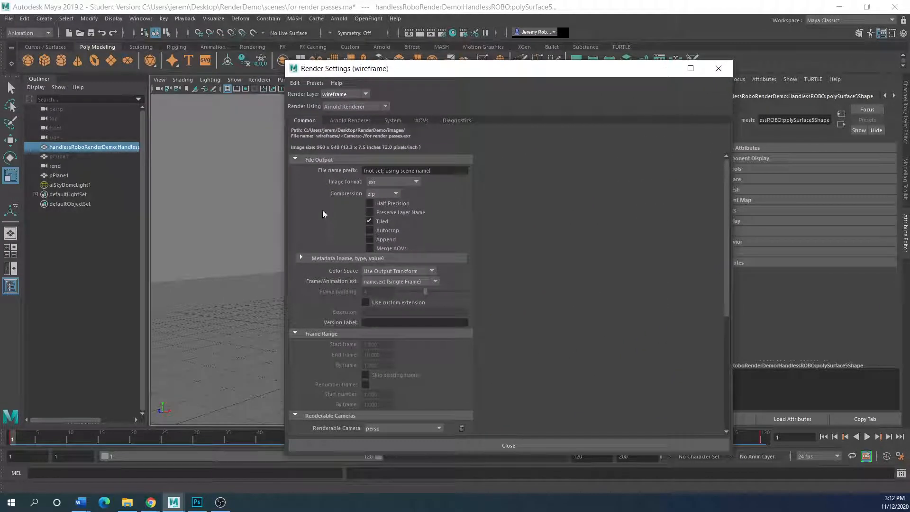
Rearrange the windows to uncover the robot render and close the old Render View window.
click(416, 182)
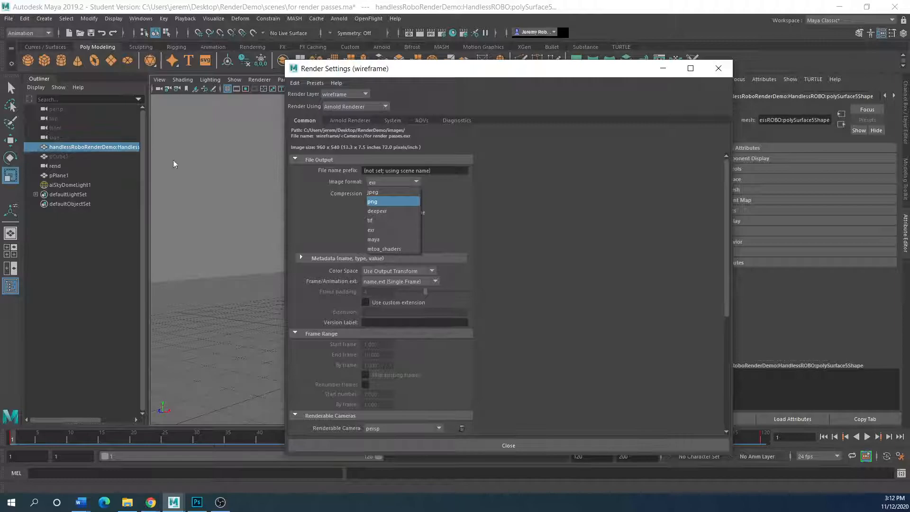
click(411, 71)
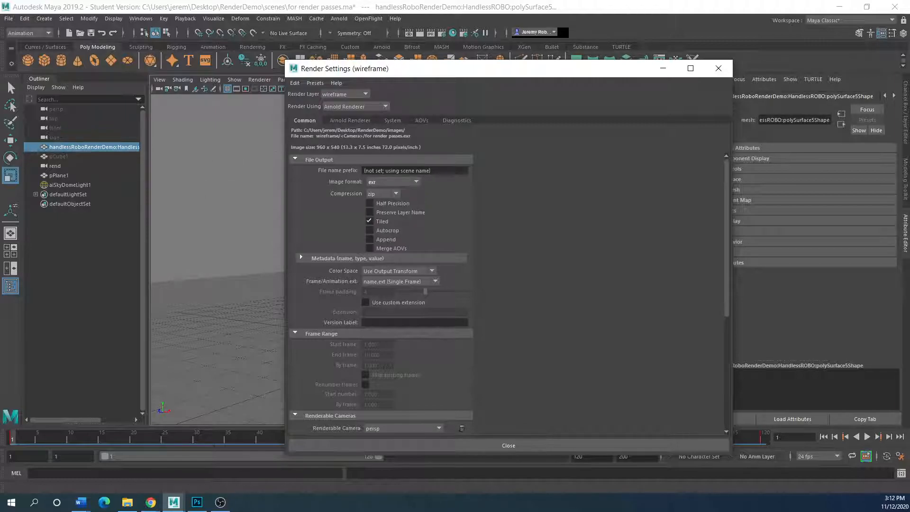
drag(0, 79, 195, 149)
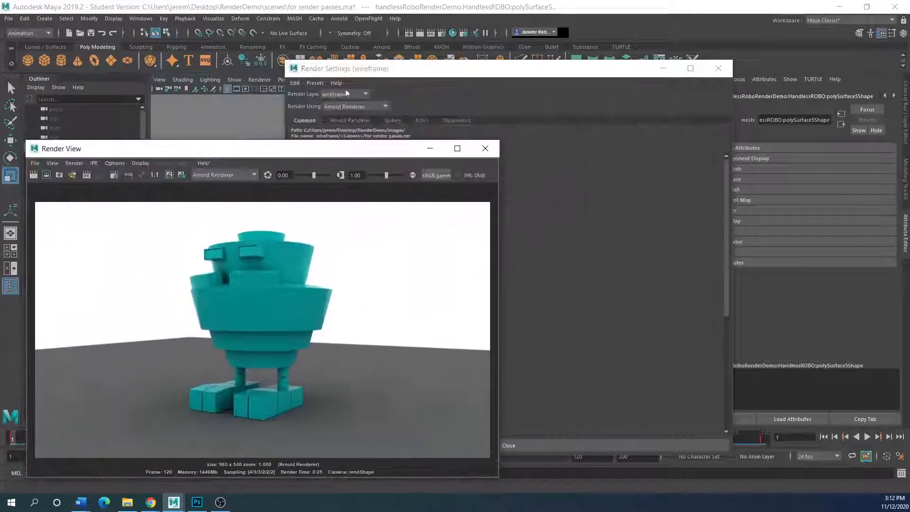
drag(404, 68, 207, 231)
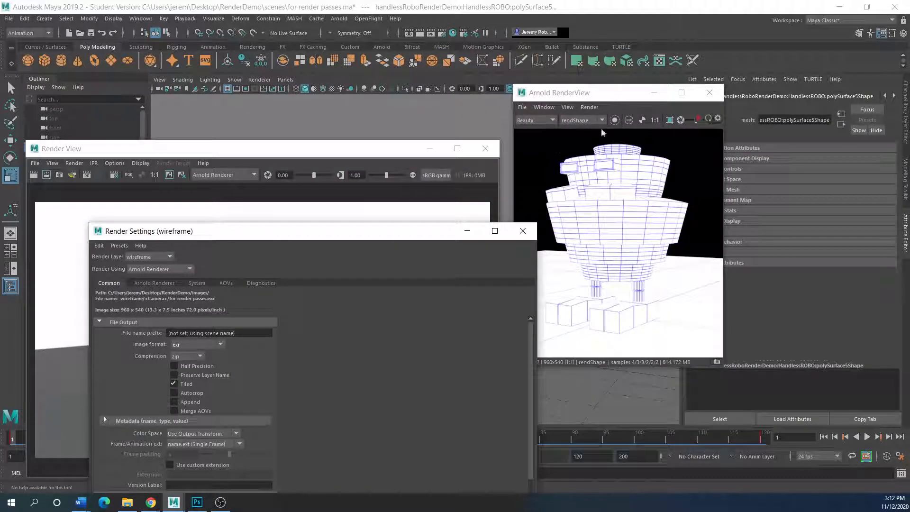
drag(311, 233, 576, 73)
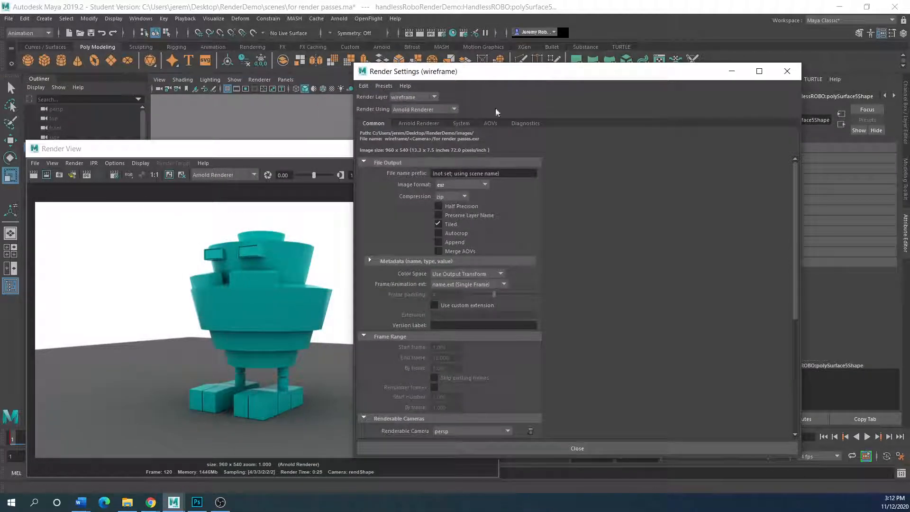
drag(493, 71, 596, 121)
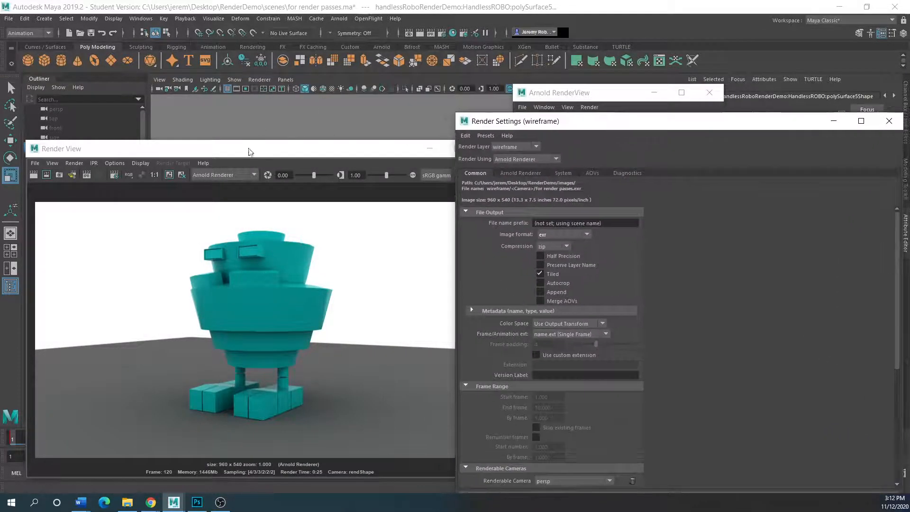
drag(250, 150, 89, 158)
click(322, 156)
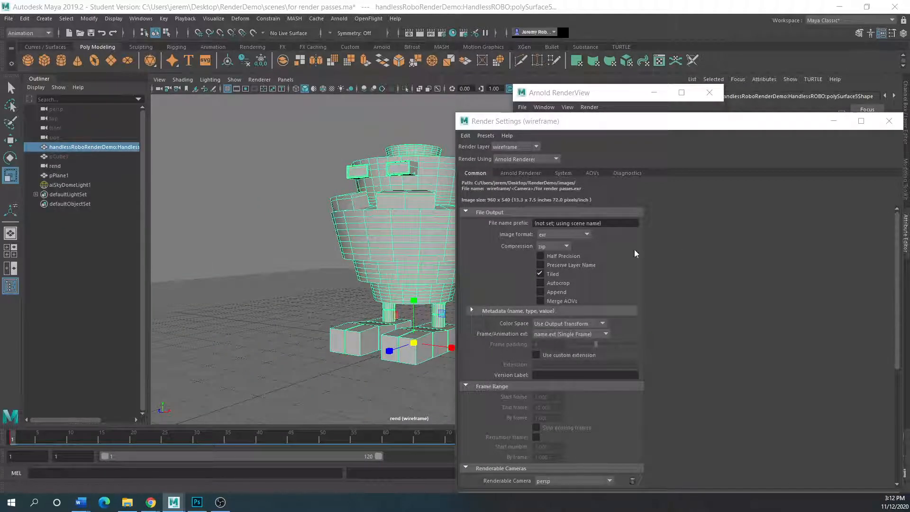
Set the wireframe layer's output image format to tif.
click(587, 235)
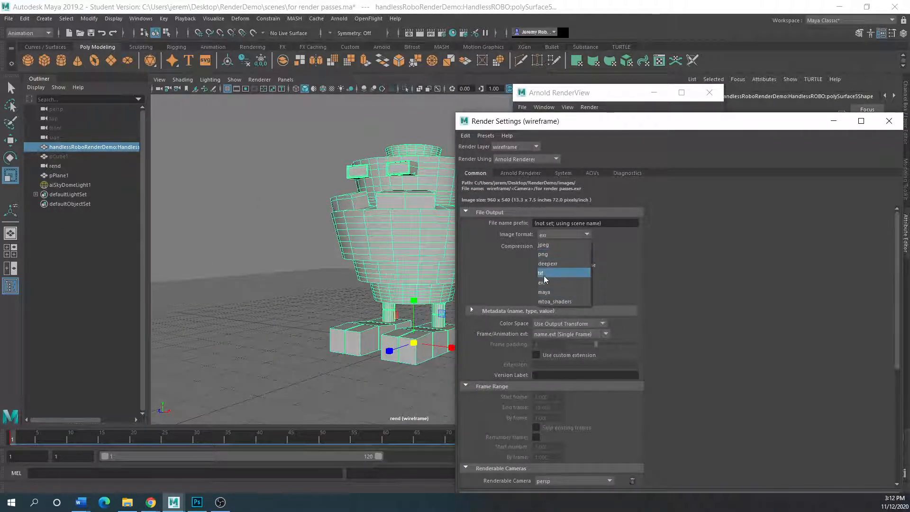
click(544, 274)
drag(640, 124, 347, 83)
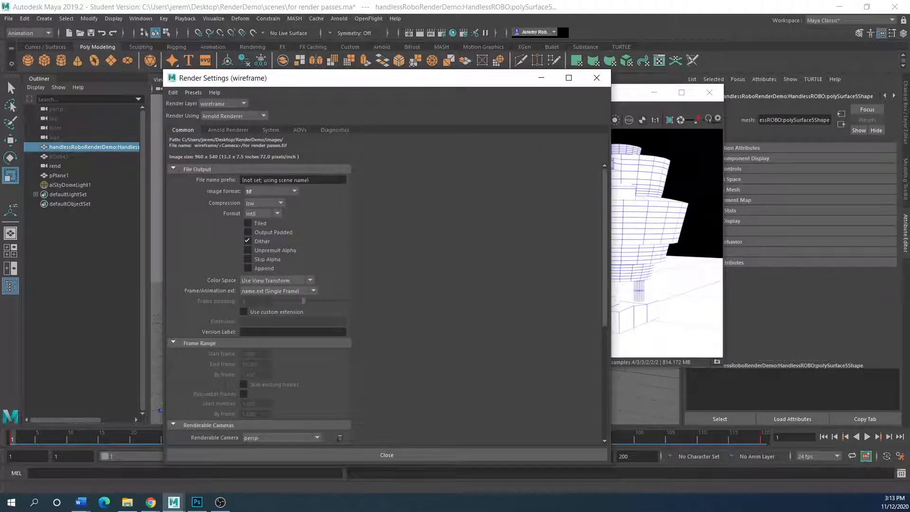
Set the Frame/Animation ext to the numbered name.#.ext format.
scroll(207, 307, down, 6)
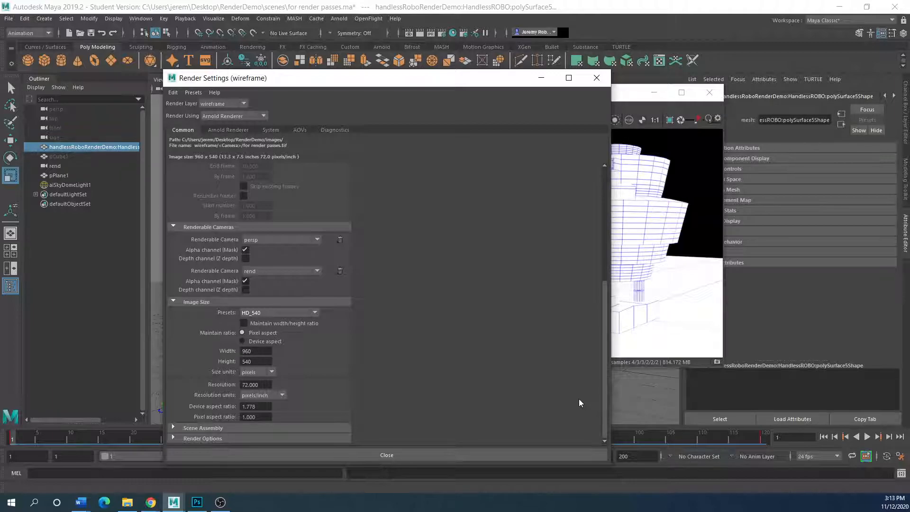
scroll(239, 364, up, 7)
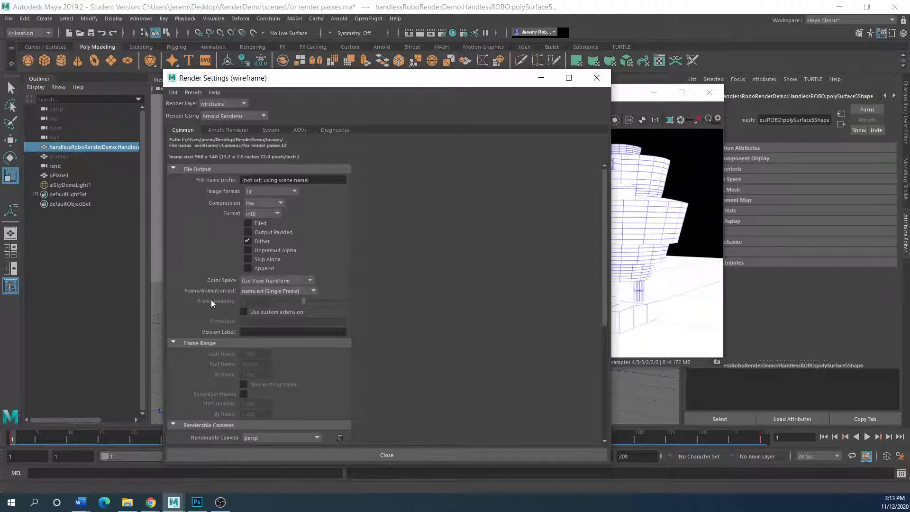
scroll(201, 302, down, 1)
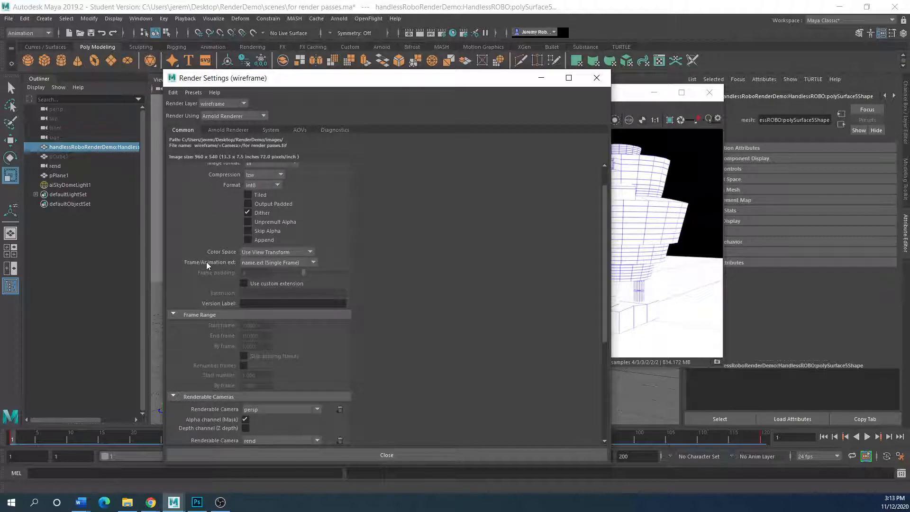
click(315, 262)
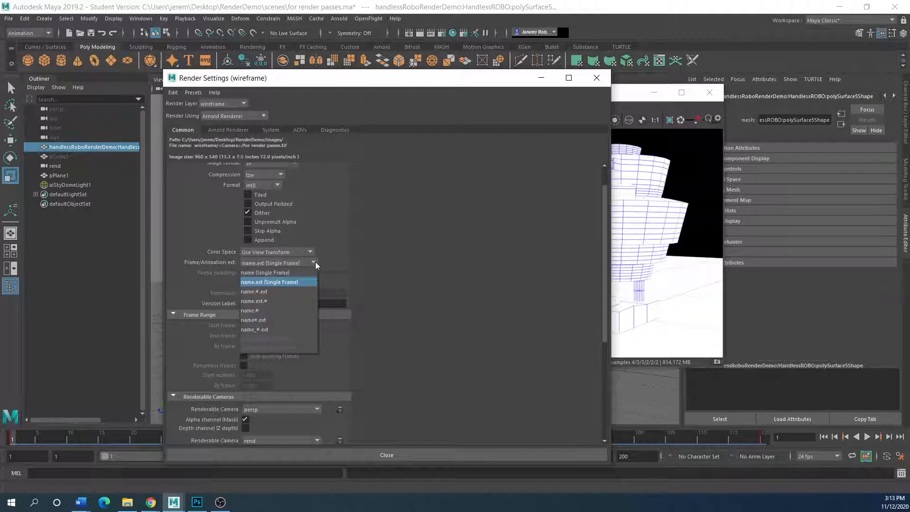
click(269, 291)
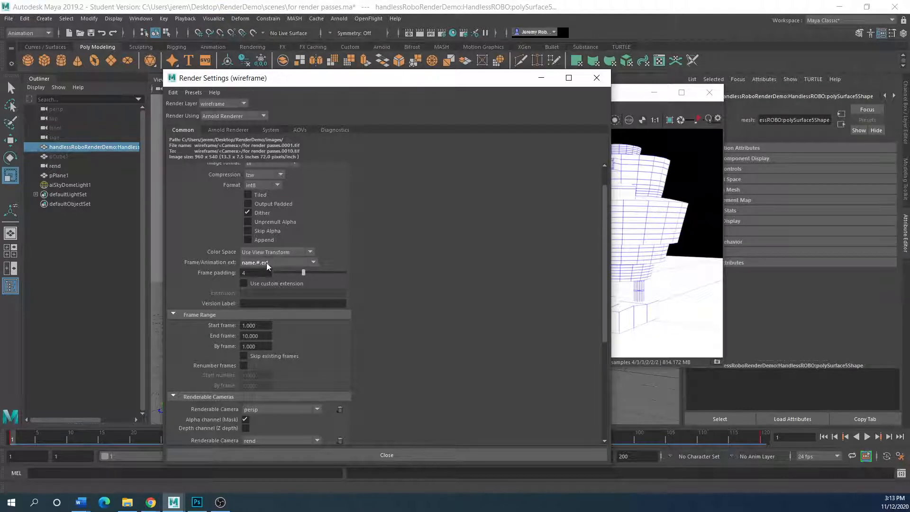
Set the Frame Range End frame to 120 and resize the Render Settings window.
scroll(339, 322, up, 2)
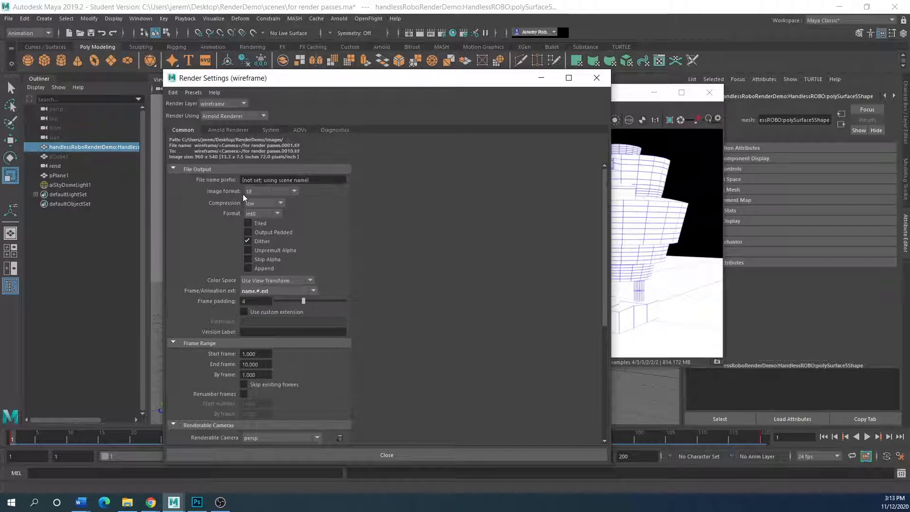
scroll(360, 339, down, 2)
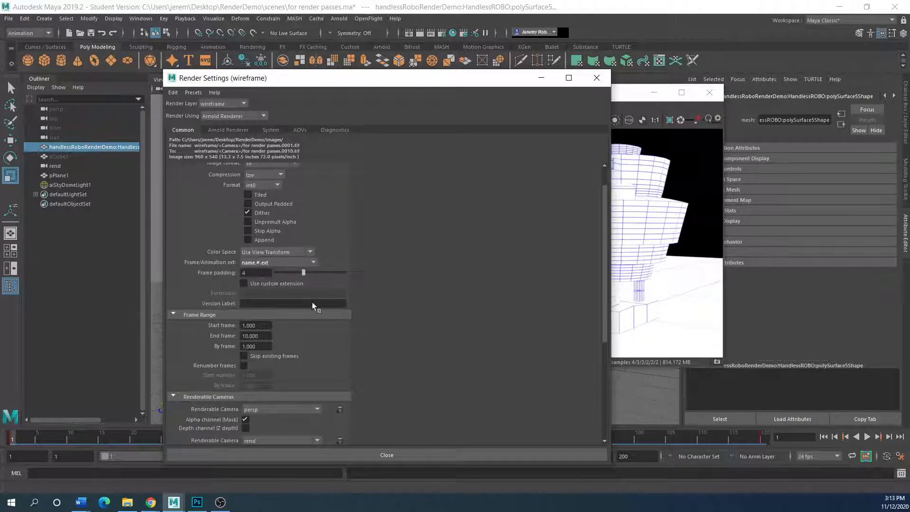
scroll(341, 338, down, 4)
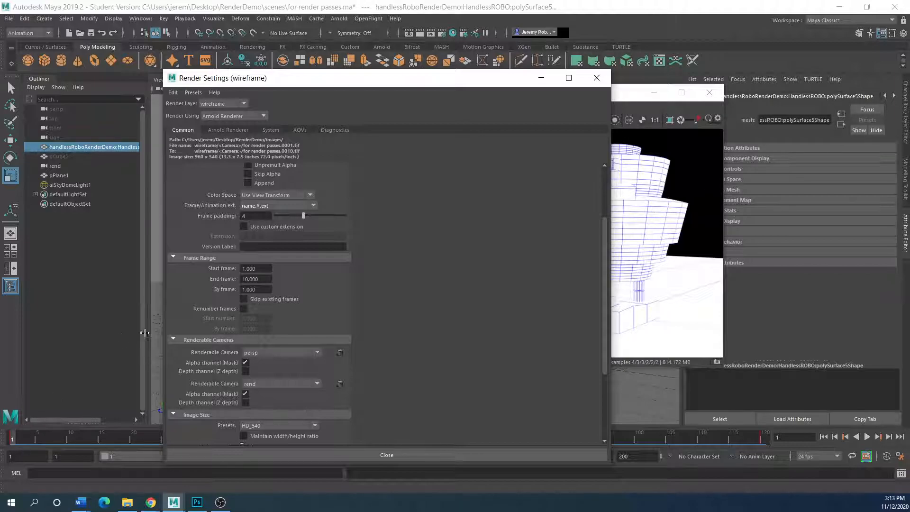
click(262, 280)
text(120)
drag(326, 71, 435, 87)
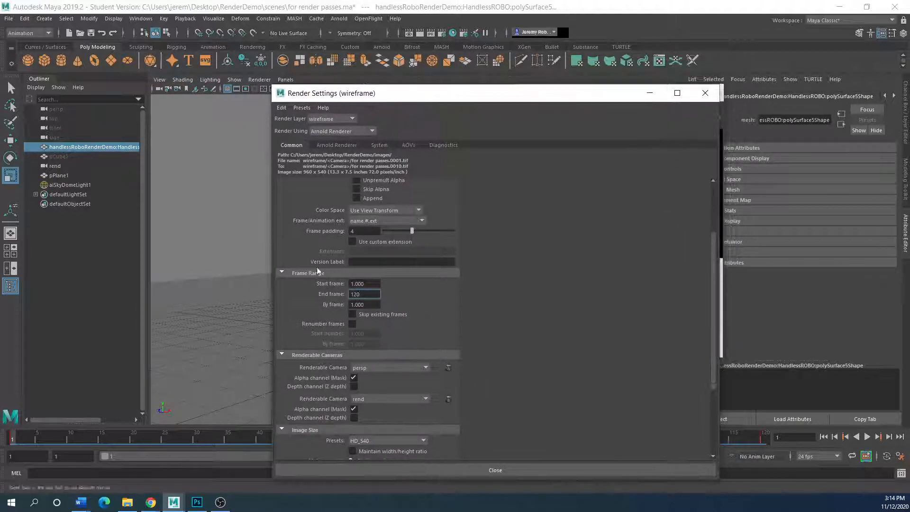
drag(272, 260, 157, 260)
Close render settings, shift the Arnold RenderView aside, and switch Maya to the Rendering menu set.
click(437, 470)
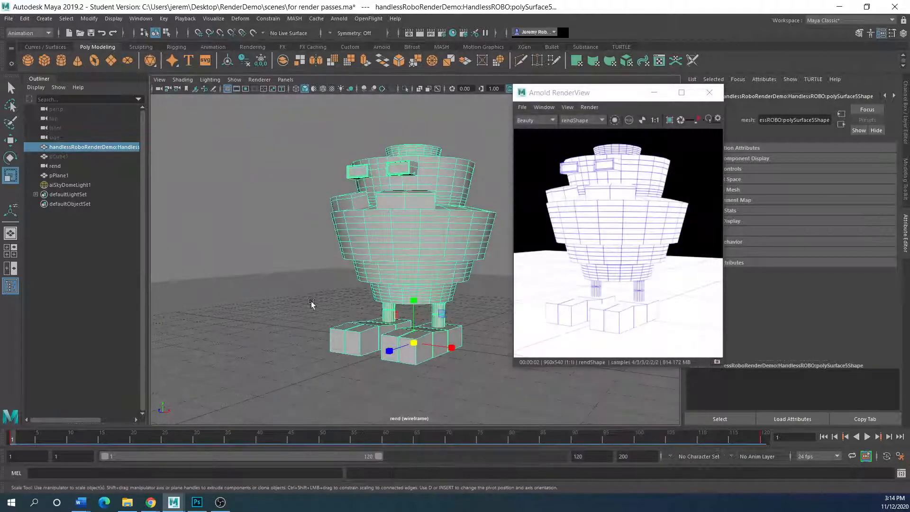
drag(601, 91, 490, 117)
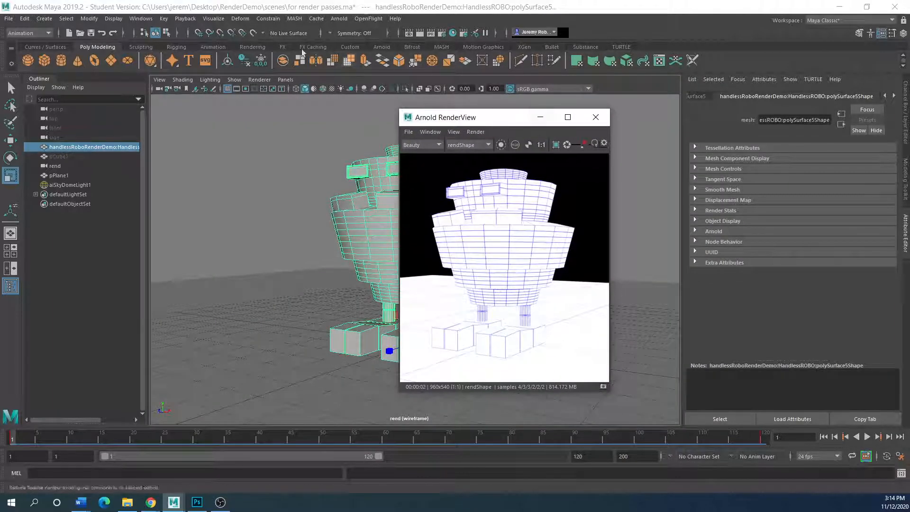
click(47, 34)
click(47, 34)
click(23, 80)
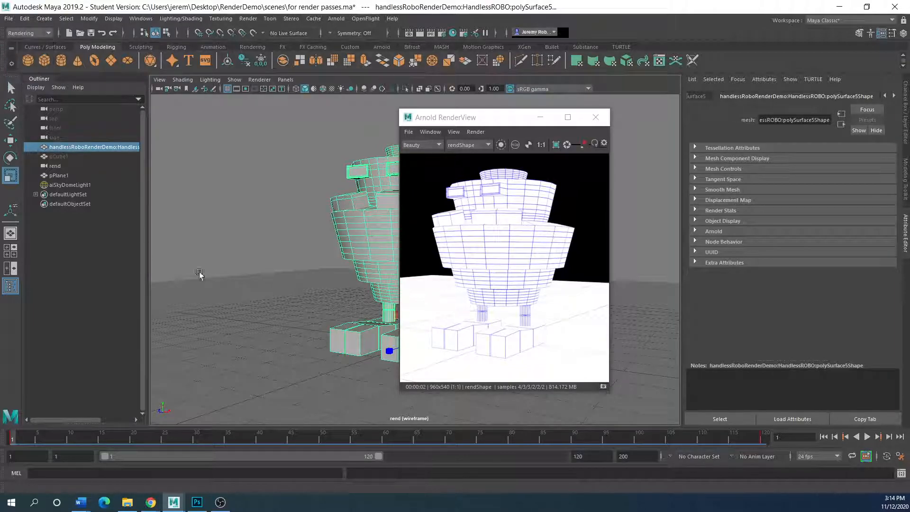
click(252, 20)
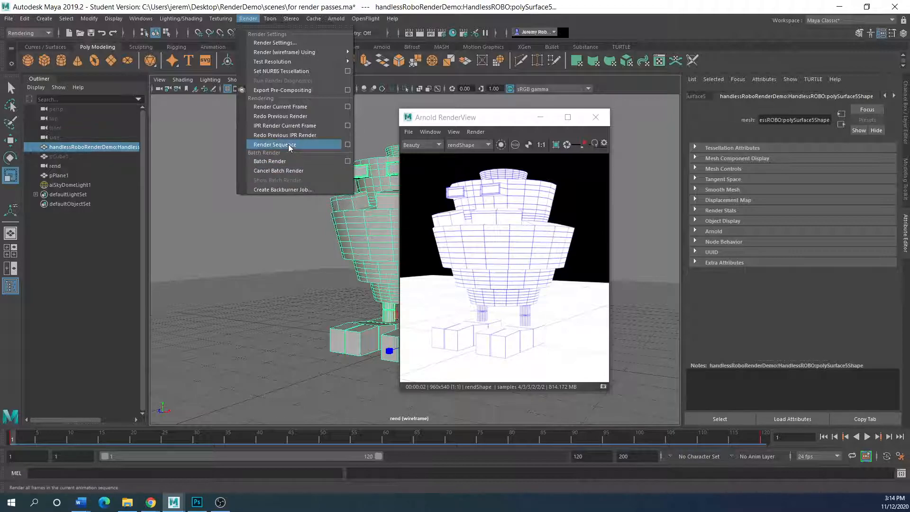
Render the 1–120 frame sequence from the rend camera via Render Sequence options.
click(349, 144)
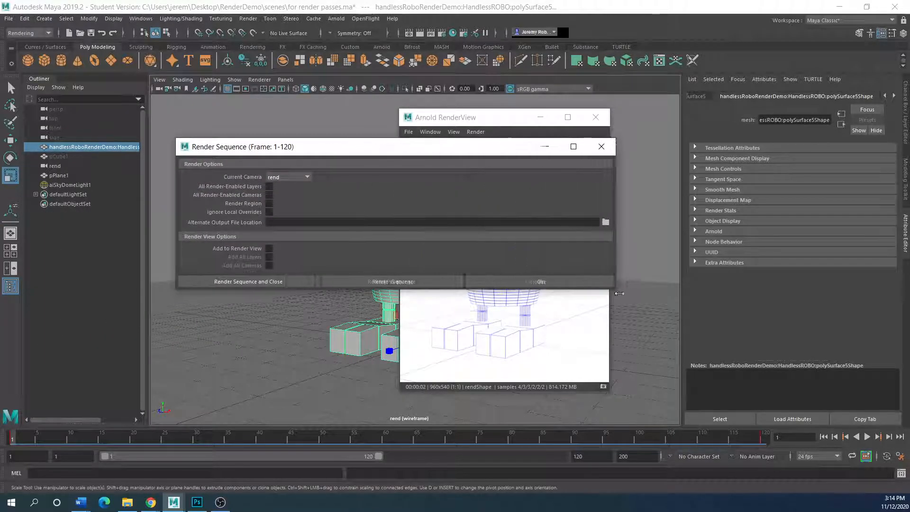
drag(281, 152, 414, 175)
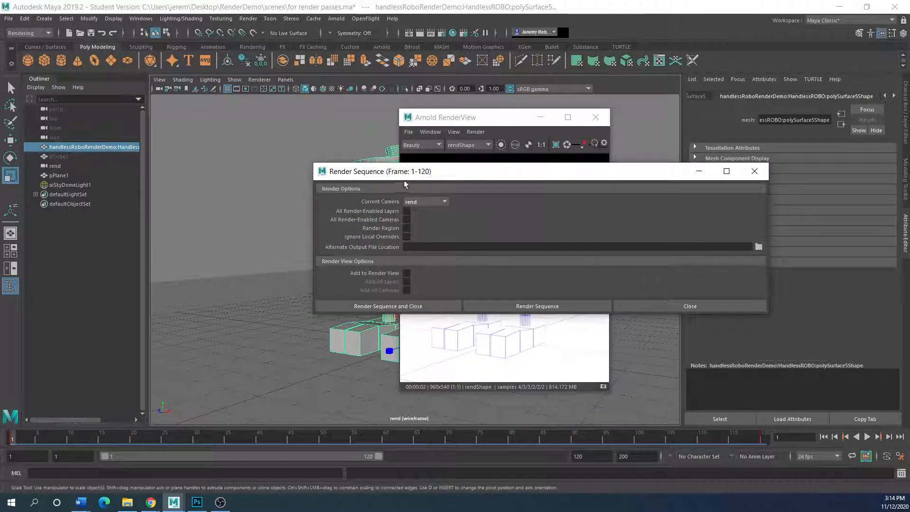
drag(357, 172, 192, 167)
click(278, 198)
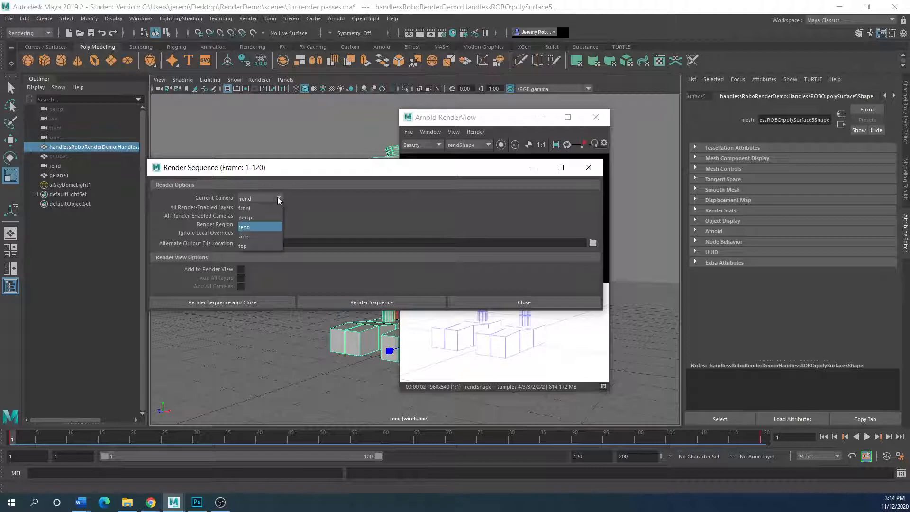
click(249, 228)
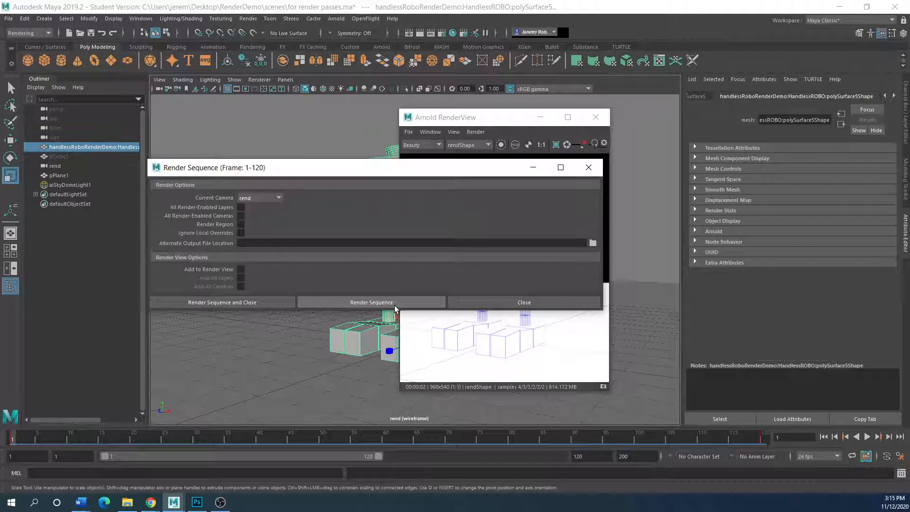
click(379, 303)
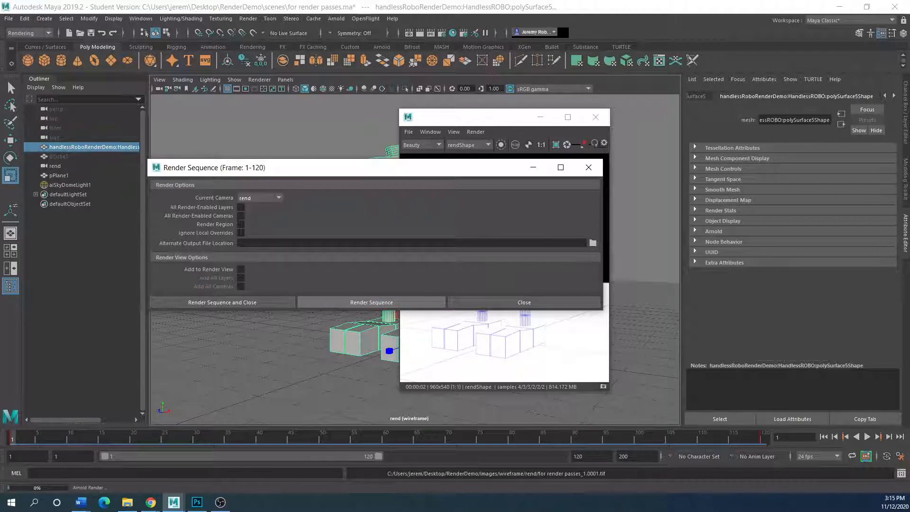
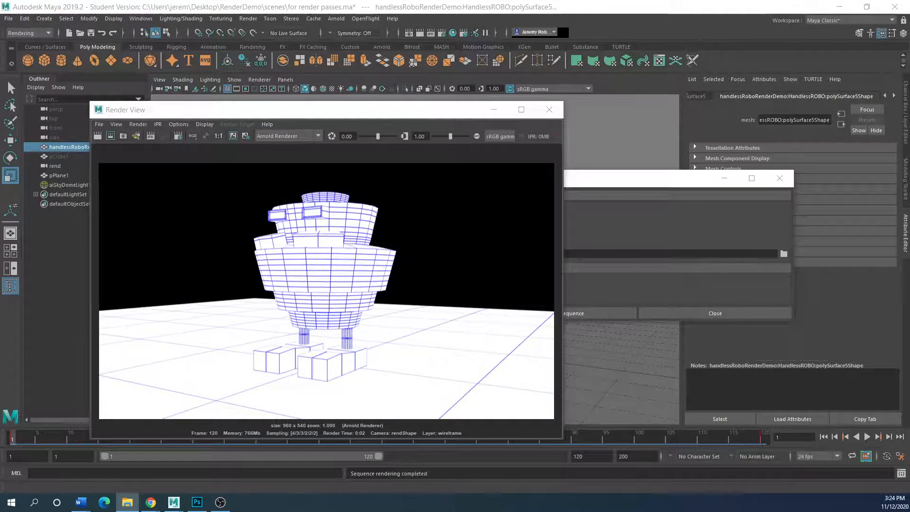
Arrange the frames folder, Render View and Render Sequence windows, resizing the sequence settings.
click(127, 503)
drag(206, 109, 341, 158)
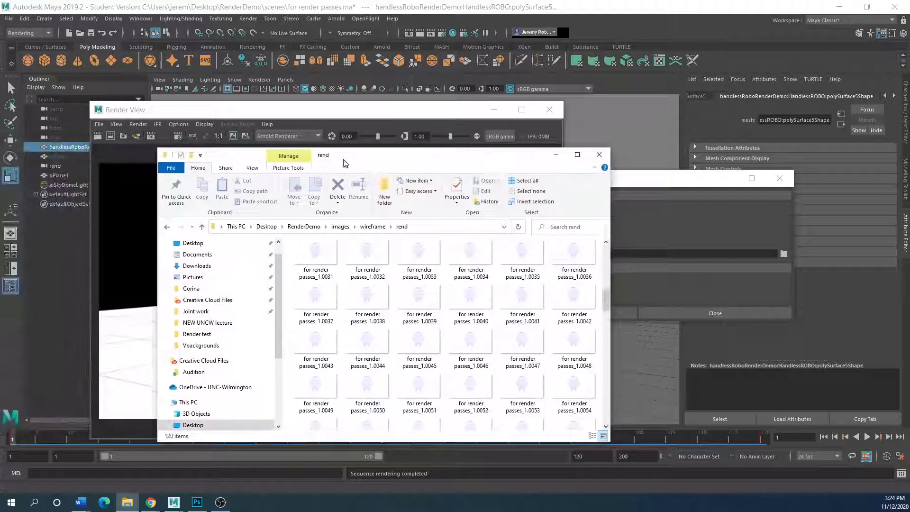
drag(421, 161, 307, 204)
drag(377, 108, 346, 133)
drag(553, 177, 615, 121)
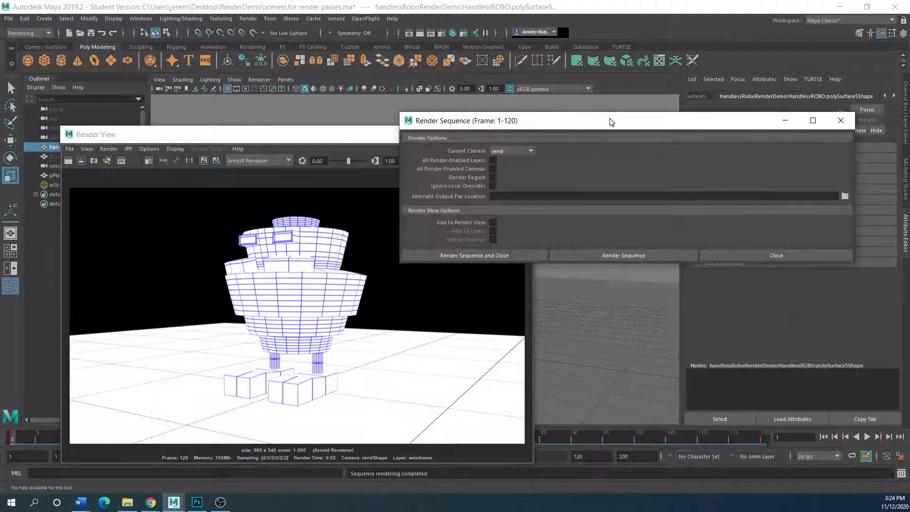
drag(403, 265, 567, 414)
drag(225, 136, 312, 116)
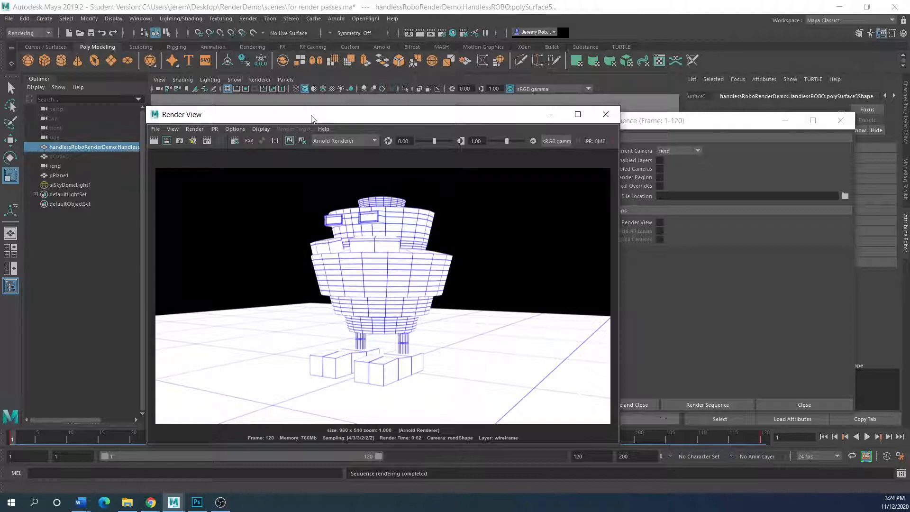
drag(312, 119, 277, 150)
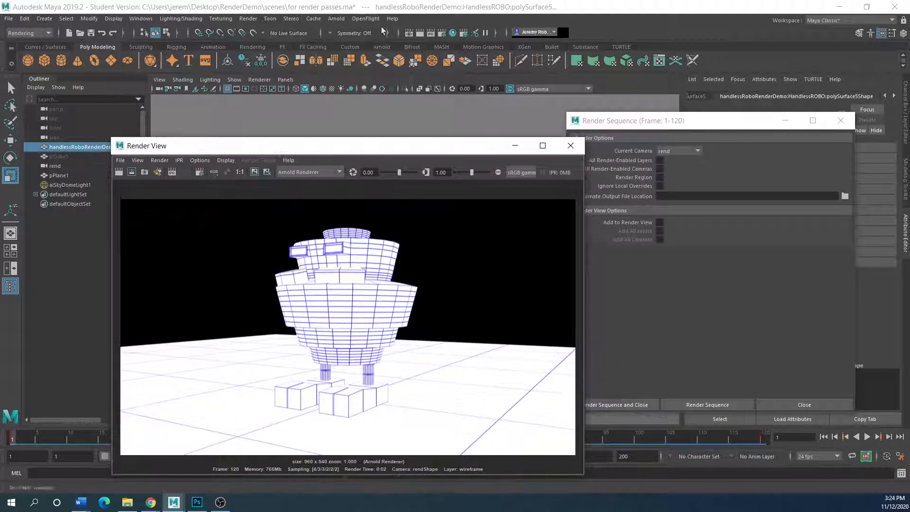
Open Render Setup to list the occ and wireframe layers beside the render preview.
click(453, 33)
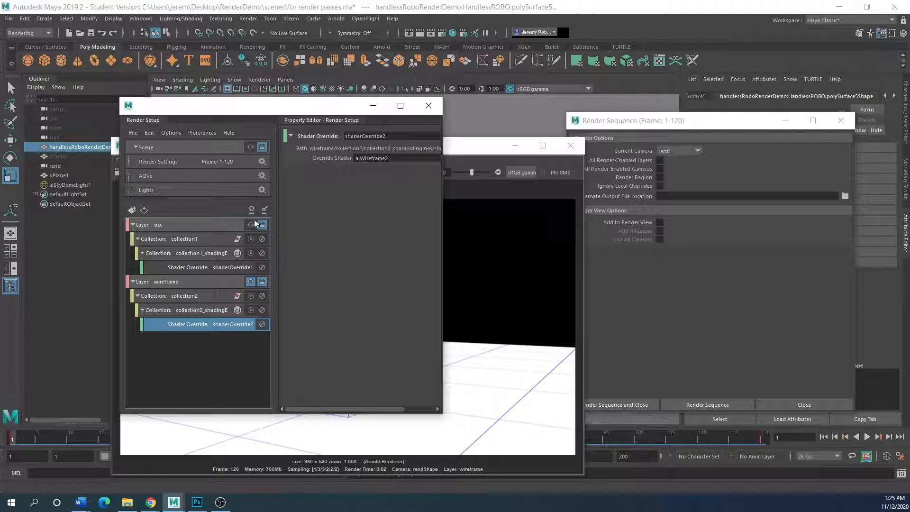
drag(467, 151, 475, 126)
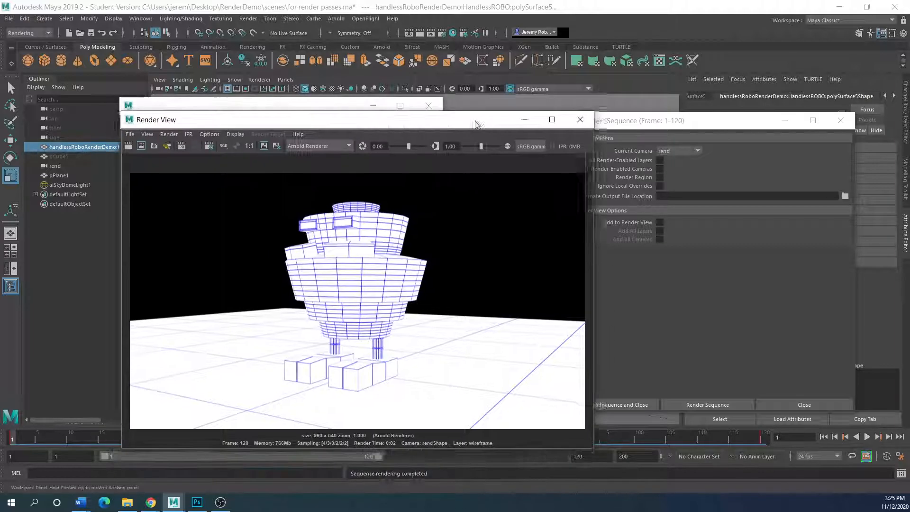
drag(259, 129, 350, 139)
Bring the frames folder back and go up four levels to the Desktop.
click(126, 504)
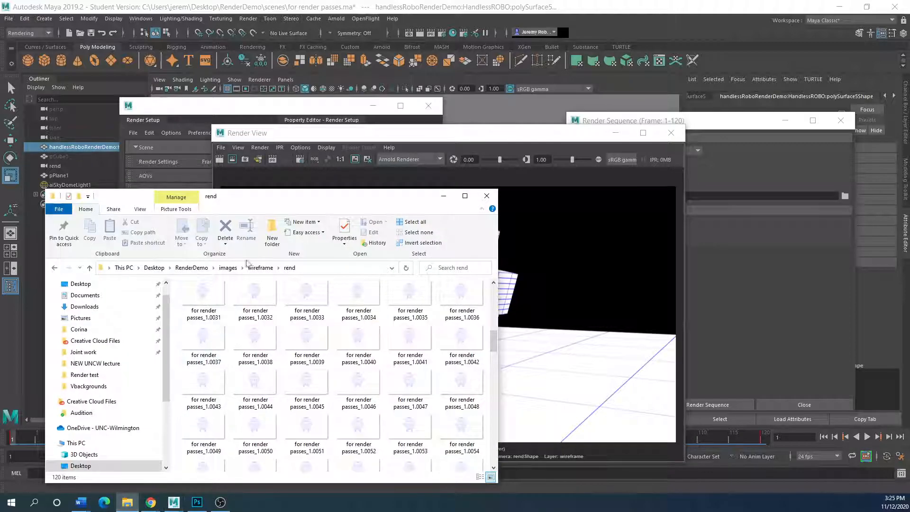
drag(264, 199, 308, 144)
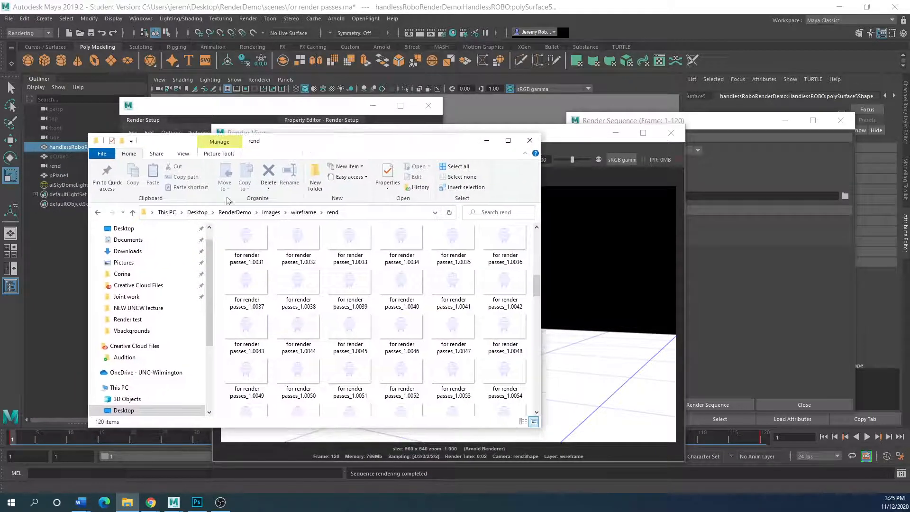
click(133, 212)
click(133, 213)
click(133, 212)
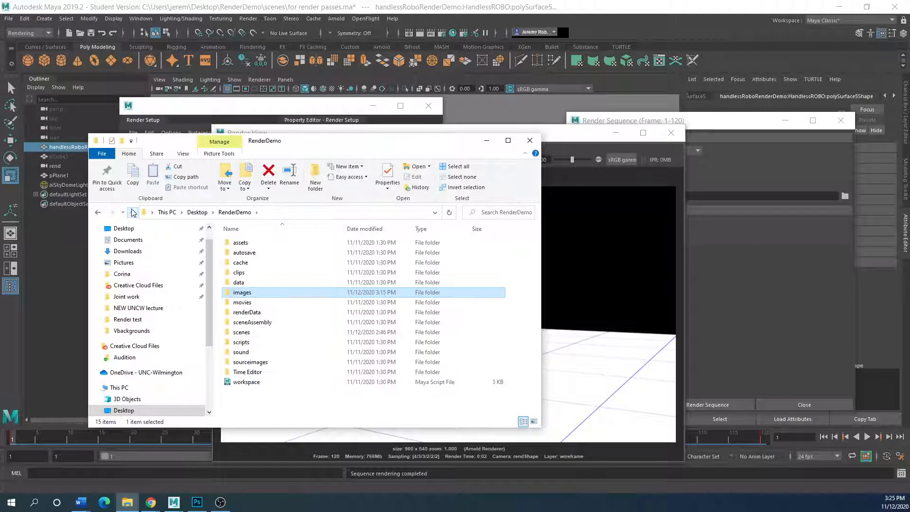
click(133, 213)
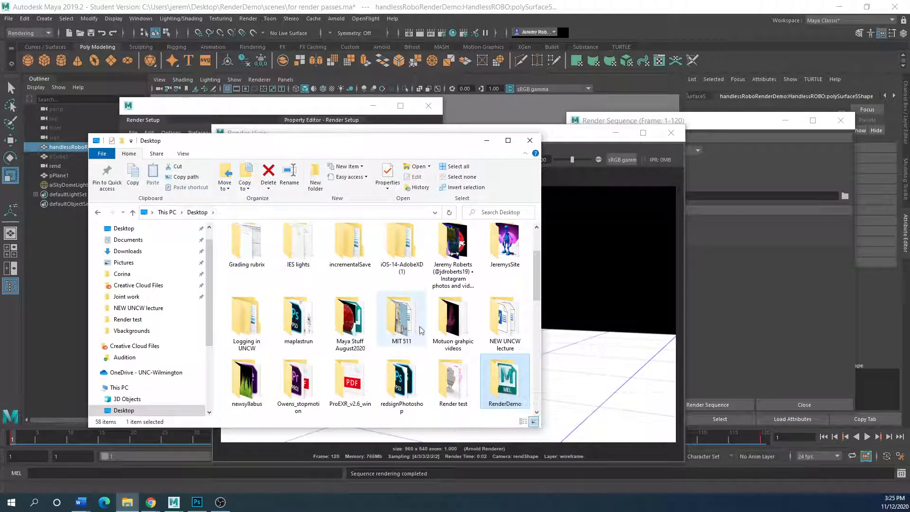
Open RenderDemo > images > wireframe > rend and widen the window to show more frames.
double_click(516, 387)
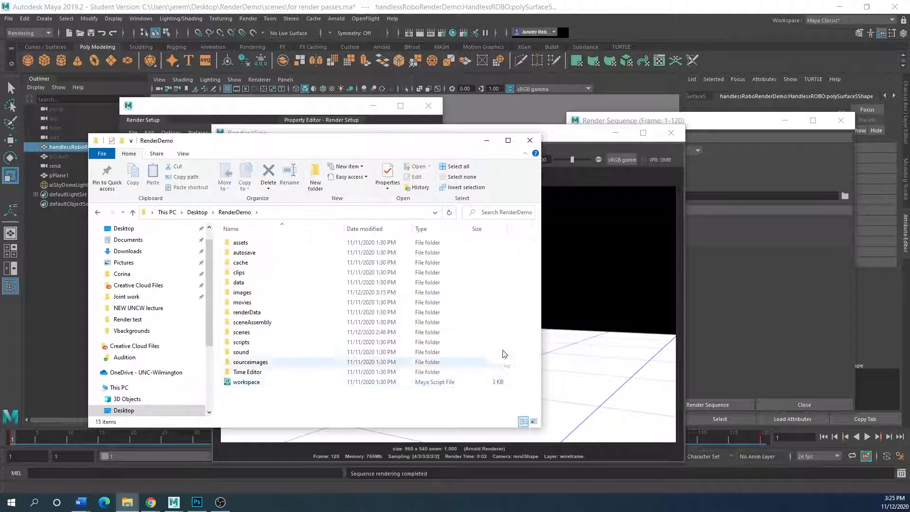
double_click(243, 293)
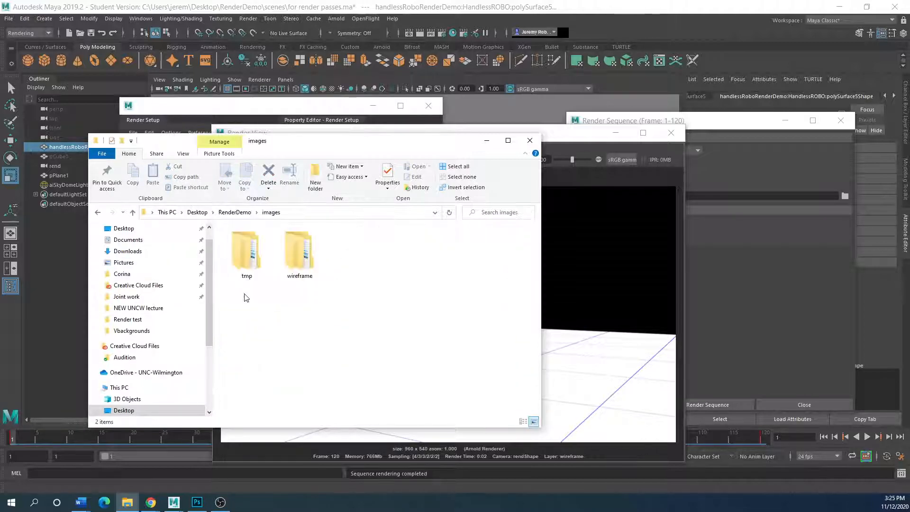
double_click(291, 256)
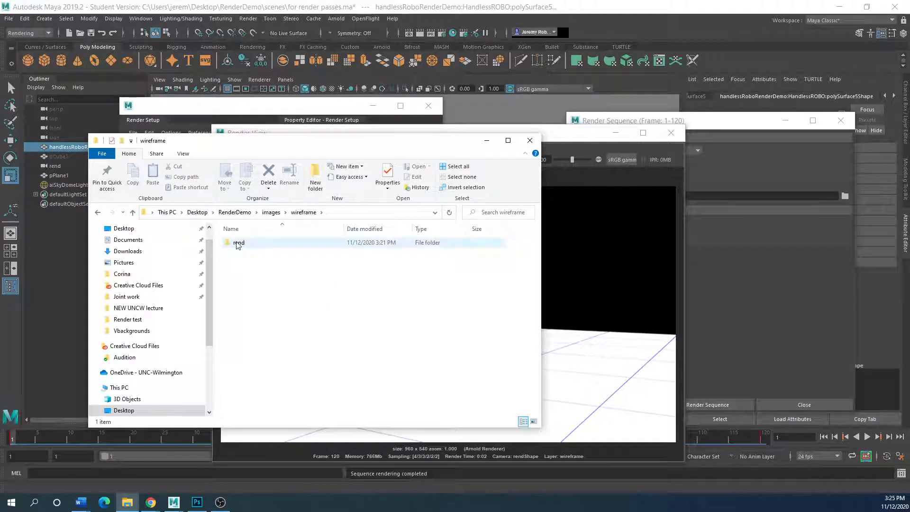
double_click(237, 244)
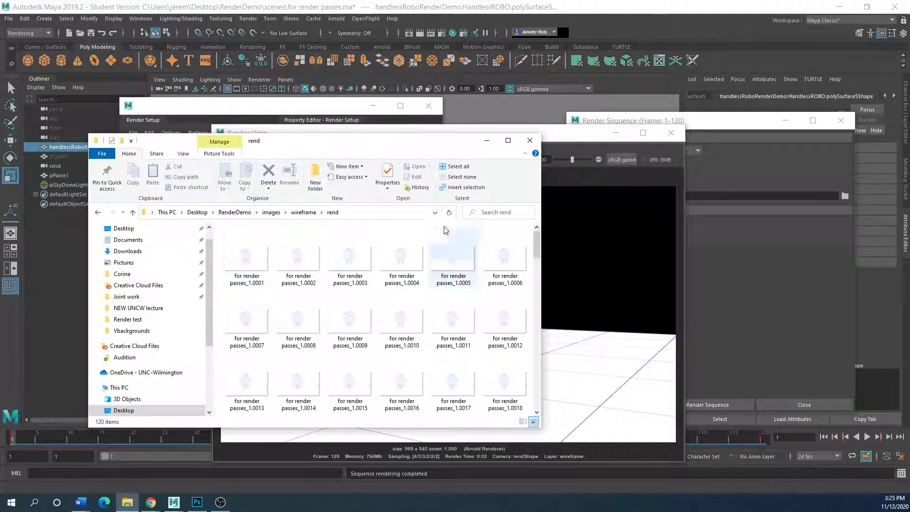
drag(541, 280, 791, 280)
scroll(350, 308, down, 5)
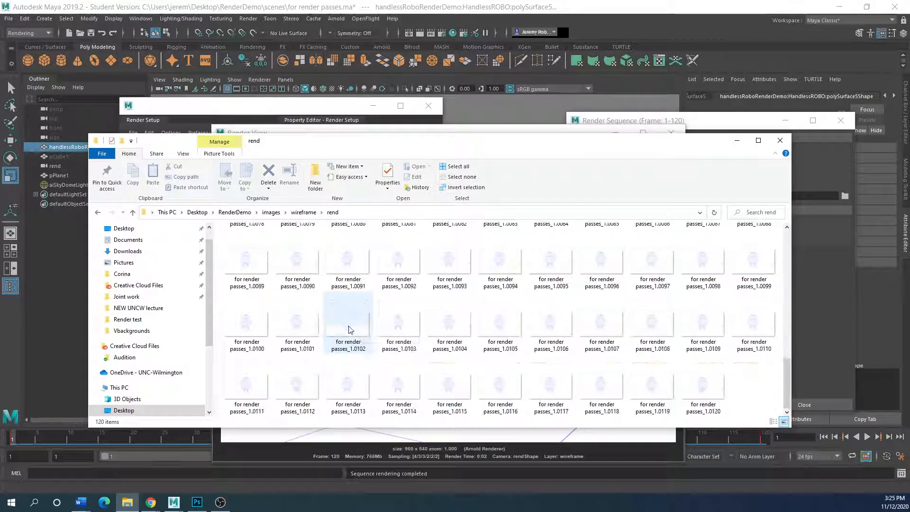
scroll(246, 285, up, 5)
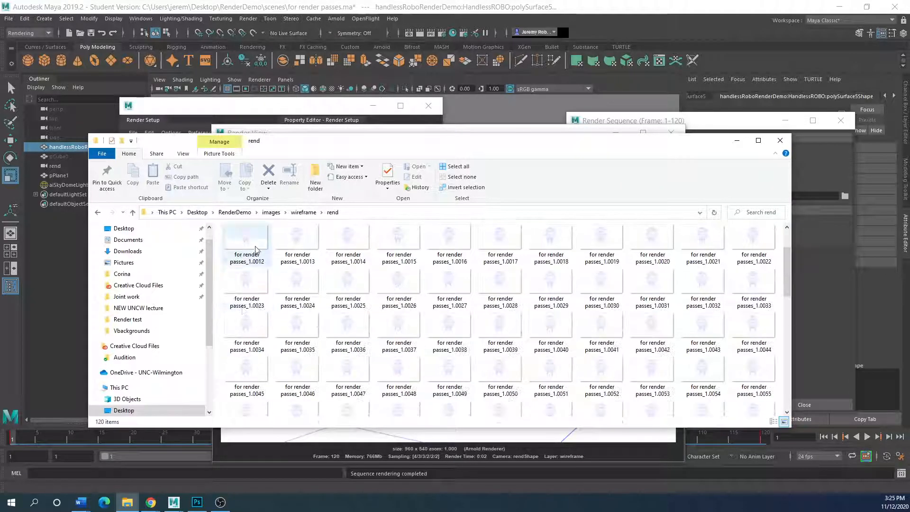
double_click(255, 251)
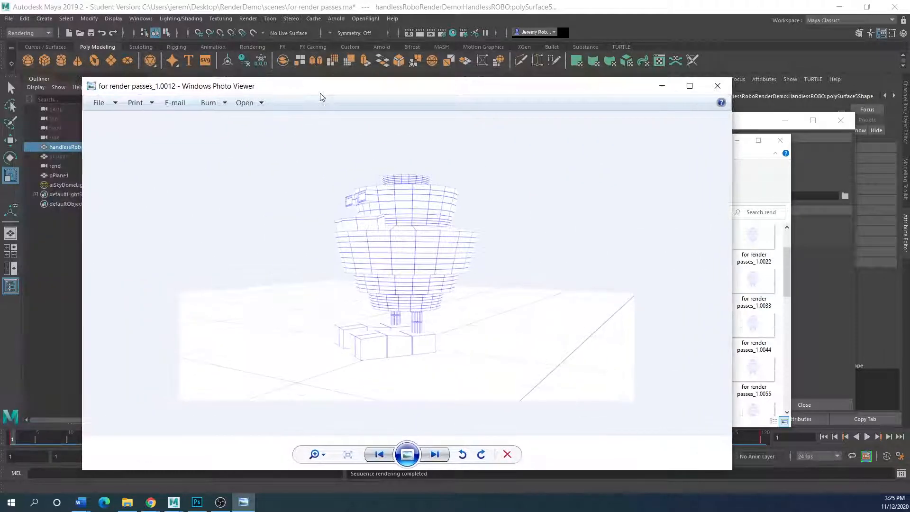
key(Right)
key(Right)
key(Right)
key(Right)
key(Right)
key(Right)
key(Right)
key(Right)
key(Right)
key(Right)
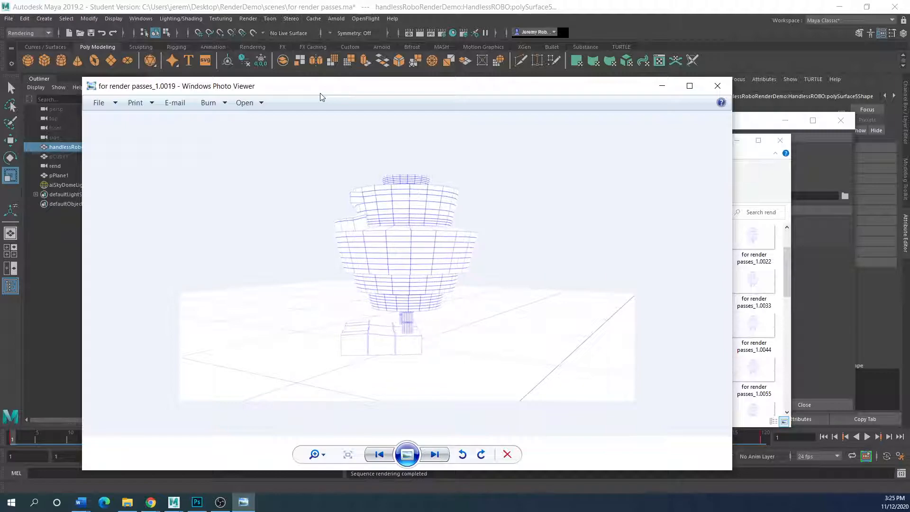
key(Right)
key(Right)
key(Right)
key(Right)
key(Right)
key(Right)
key(Right)
key(Right)
key(Right)
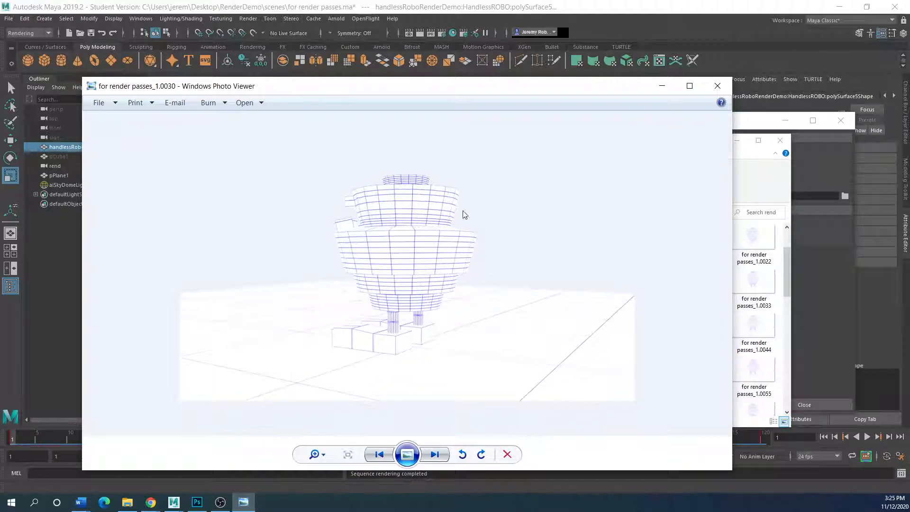
key(Right)
key(Right)
key(Right)
Close the image viewer and frames folder, and bring Render Setup forward.
click(718, 85)
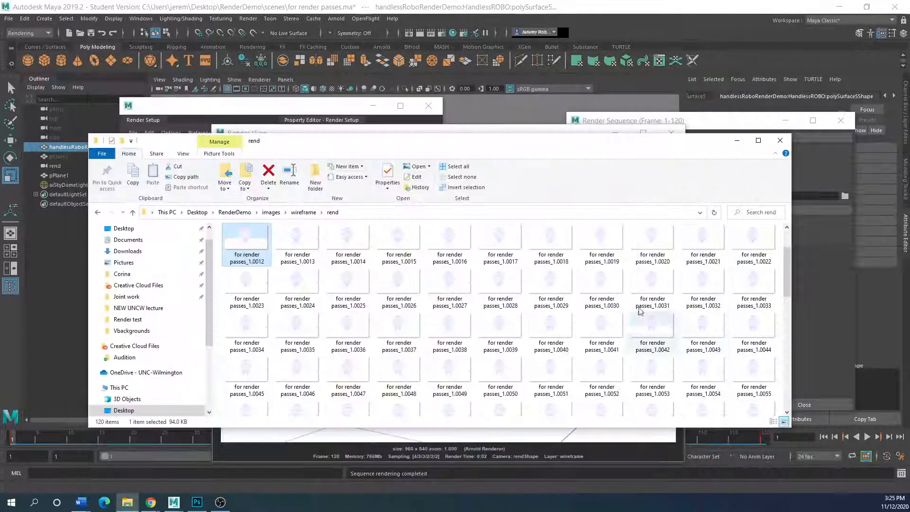
click(780, 141)
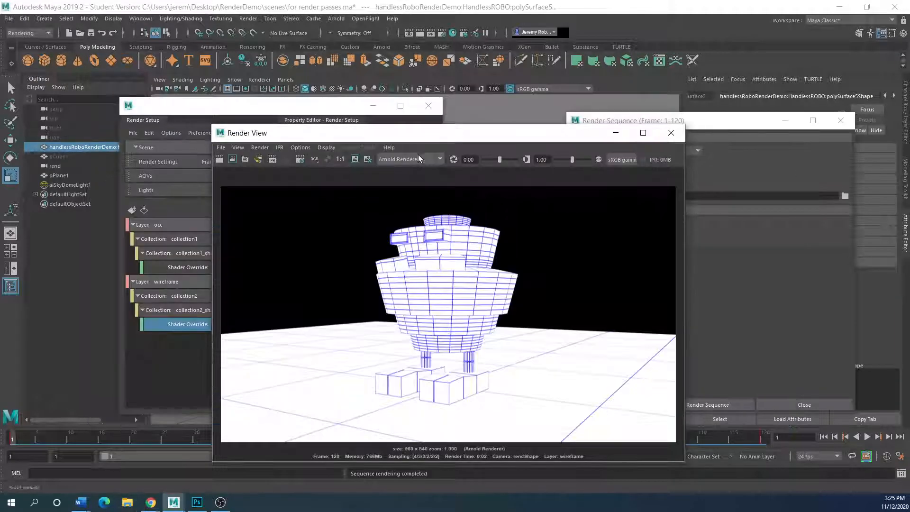
drag(418, 141, 512, 113)
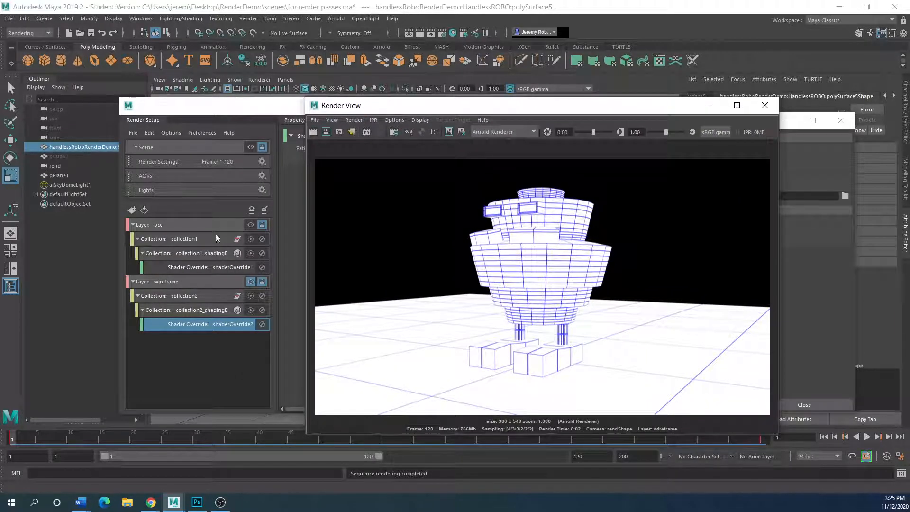
click(253, 226)
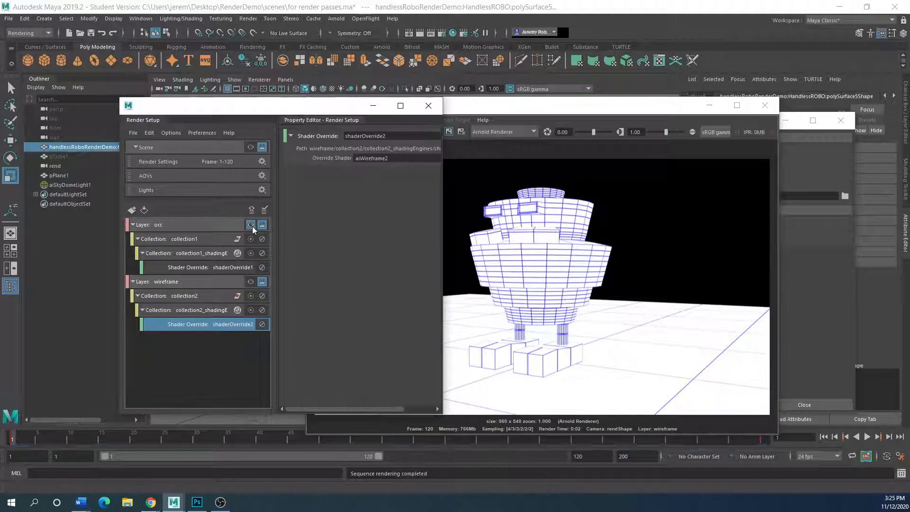
Shift the render windows aside and start an Arnold render of the robot.
drag(538, 110, 338, 112)
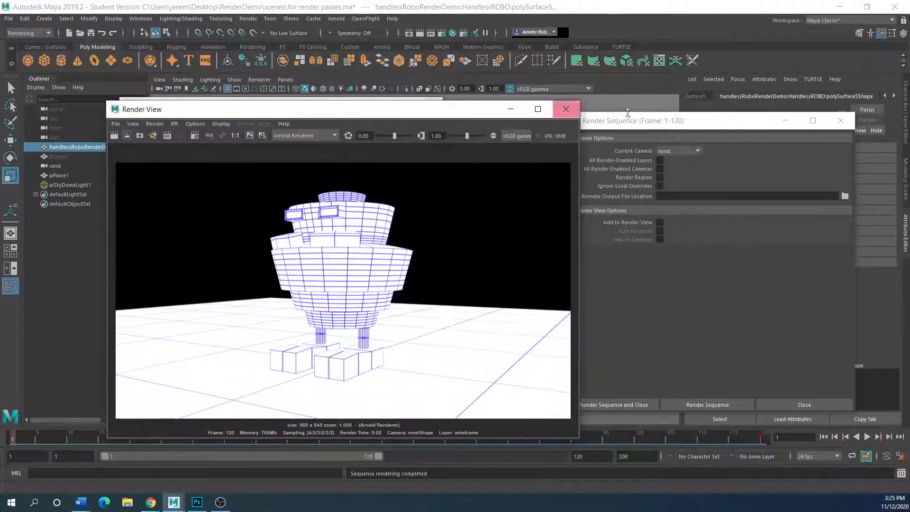
drag(680, 122, 495, 135)
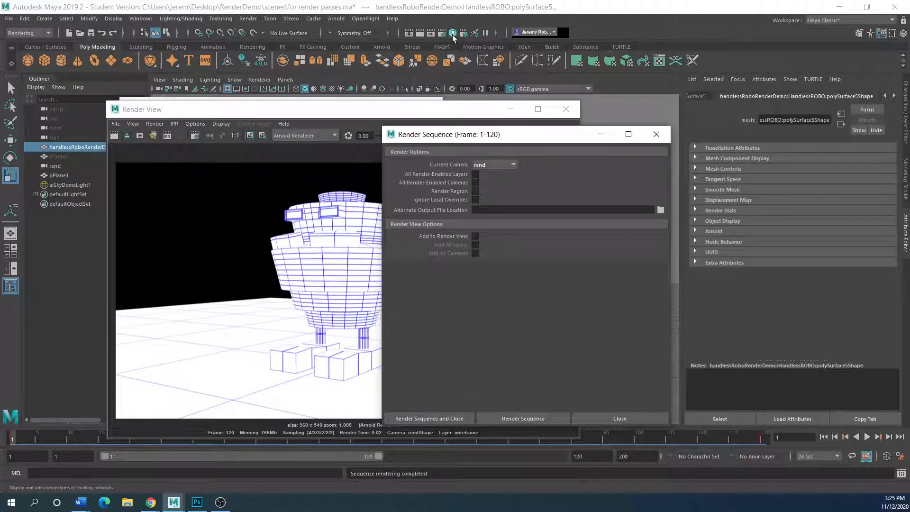
click(336, 19)
click(353, 40)
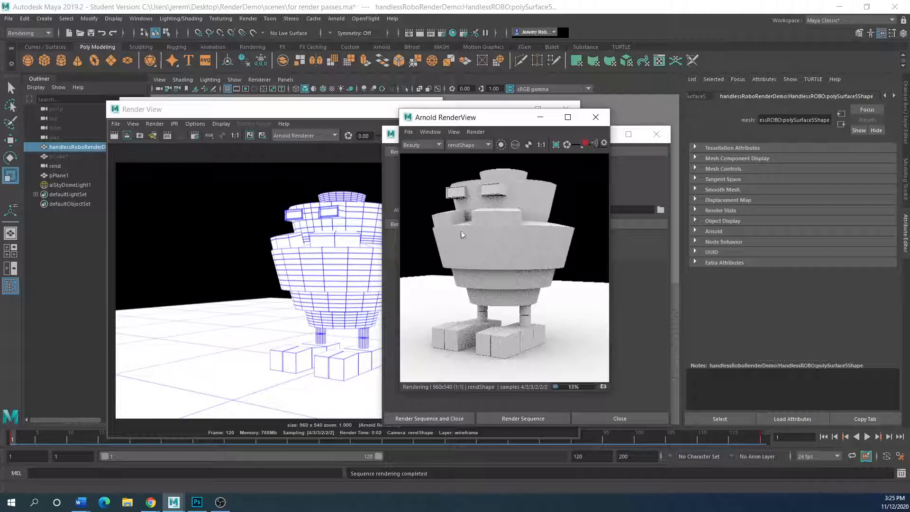
Raise the frame 1–120 Render Sequence options and move them left to reveal the occlusion render.
click(631, 253)
drag(475, 139, 265, 135)
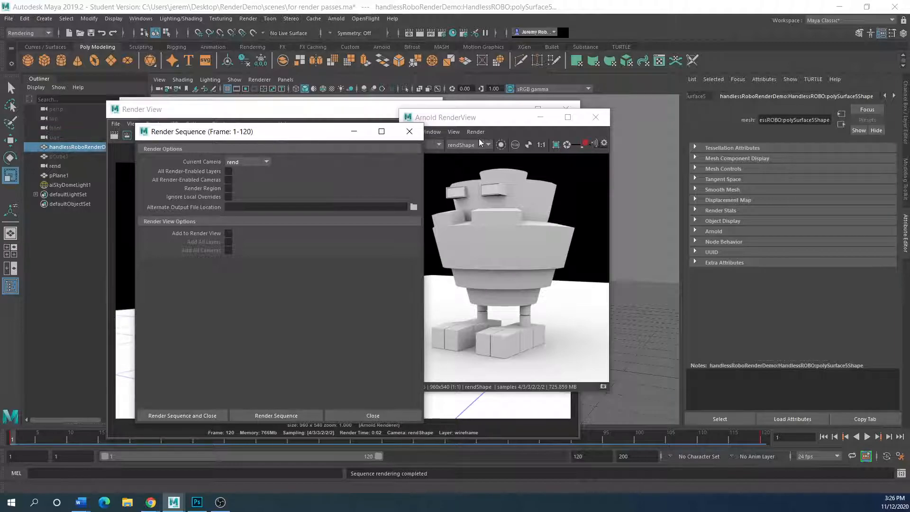
Stop the Arnold IPR, shrink and arrange Render View, and render frames 1–120 to images/occ/rend.
click(586, 142)
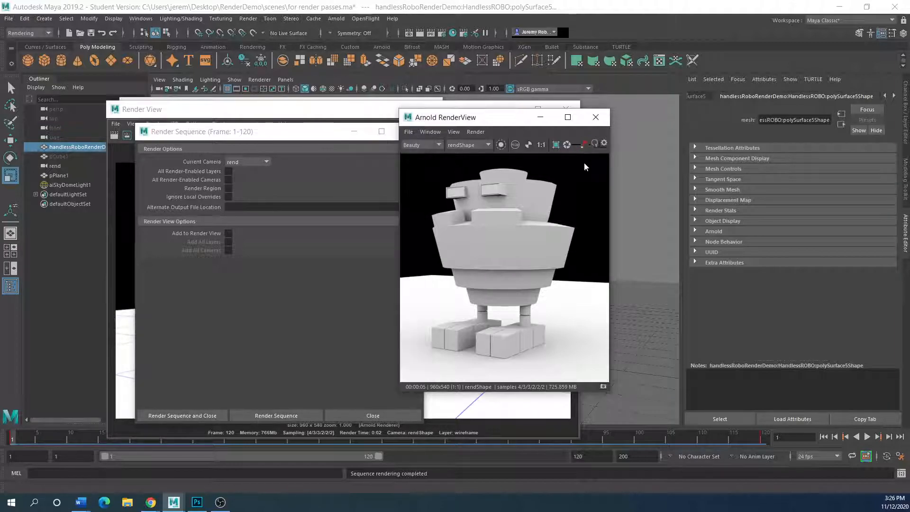
drag(224, 132, 403, 119)
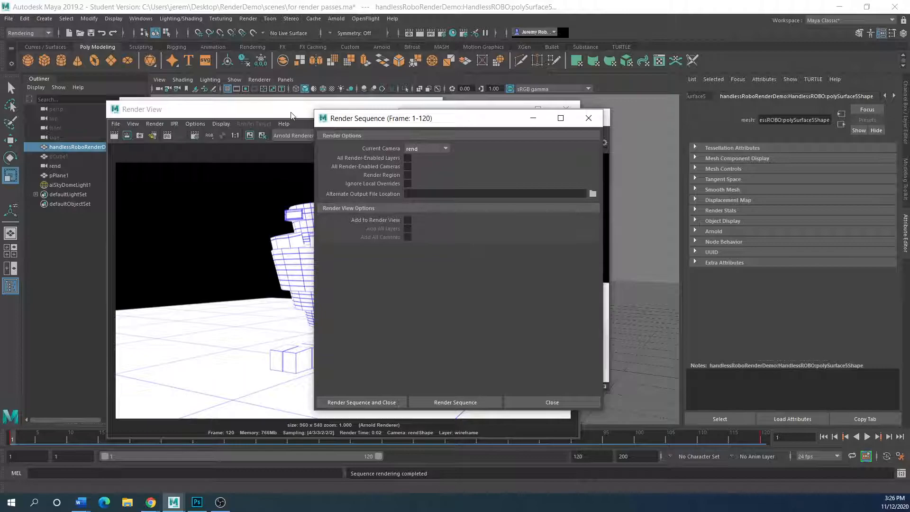
drag(292, 116, 226, 116)
drag(515, 243, 317, 242)
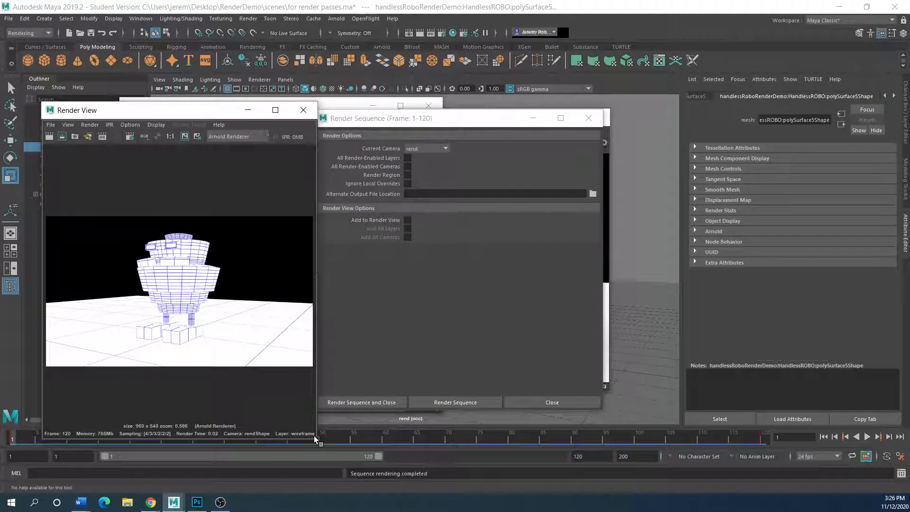
drag(317, 441, 286, 296)
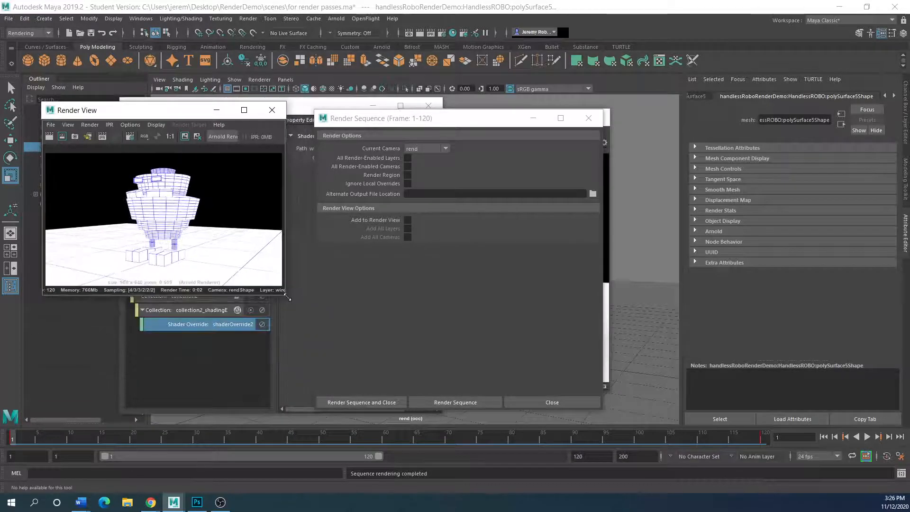
drag(439, 121, 483, 109)
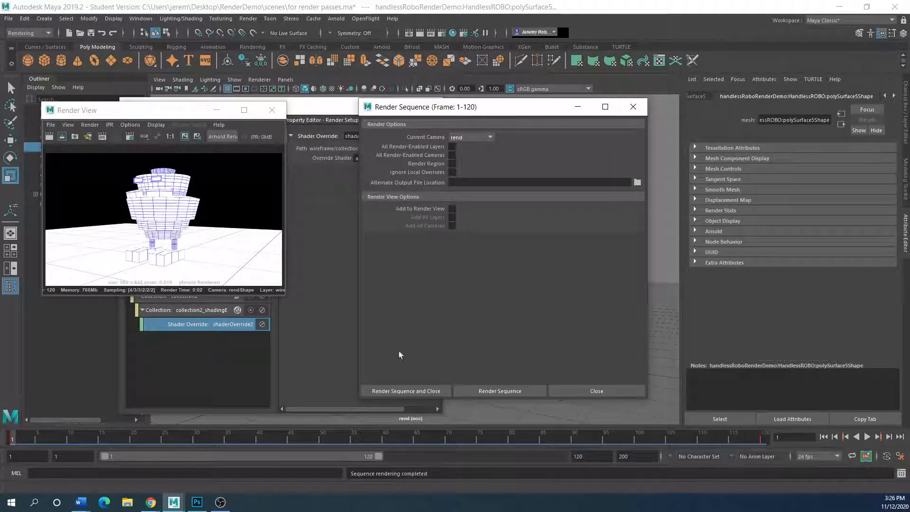
click(499, 394)
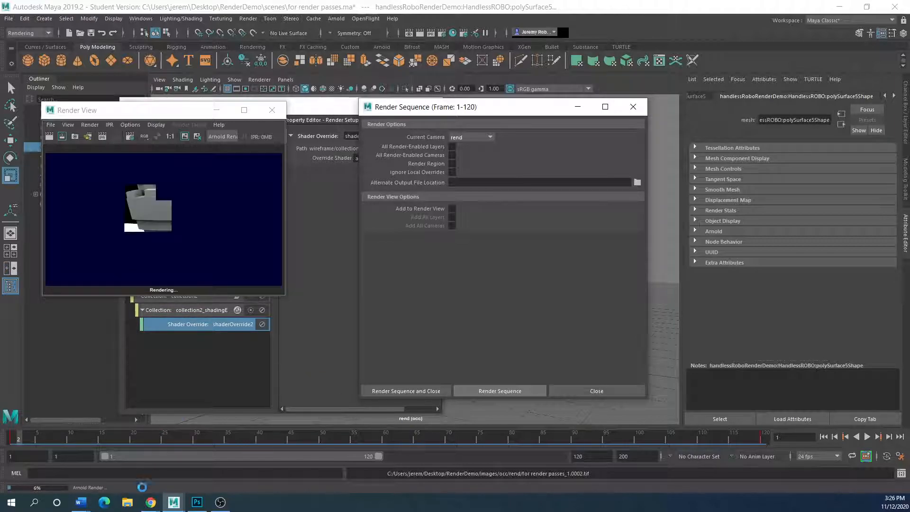
click(128, 504)
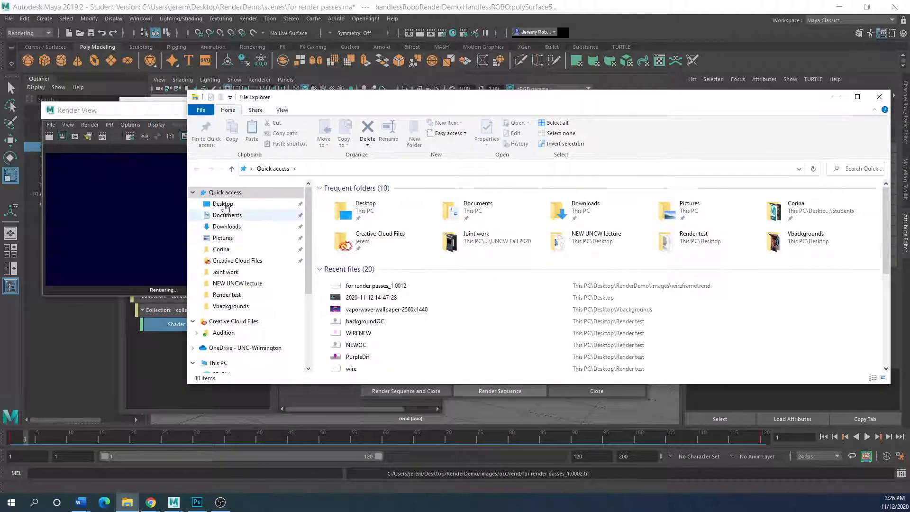
Navigate from the Desktop into RenderDemo > images > occ > rend.
click(222, 203)
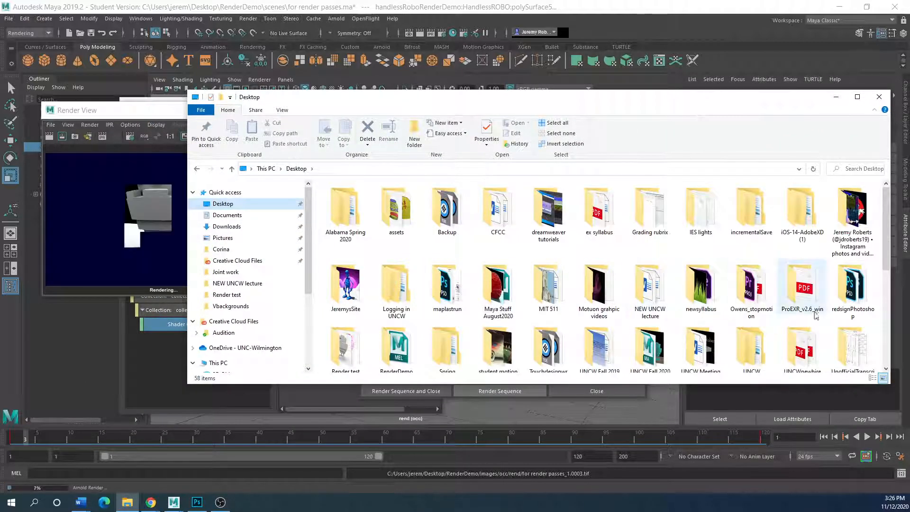
scroll(522, 316, down, 1)
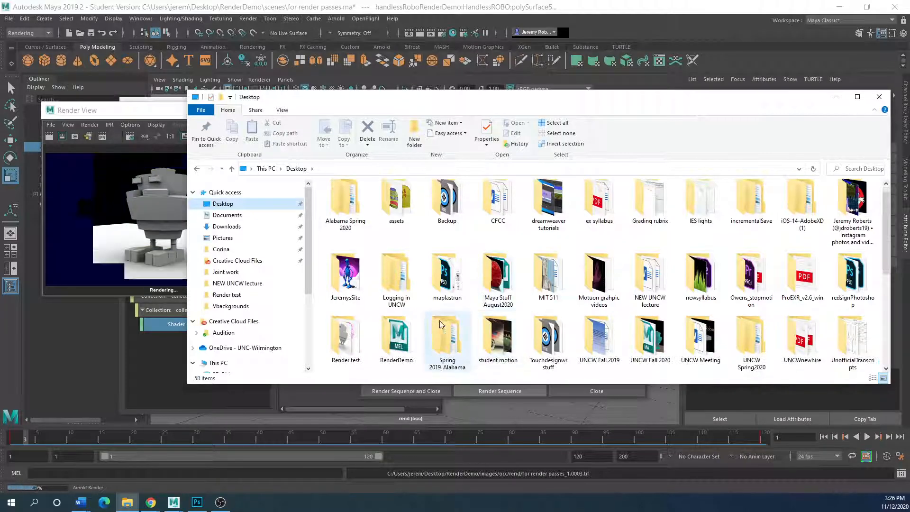
double_click(396, 338)
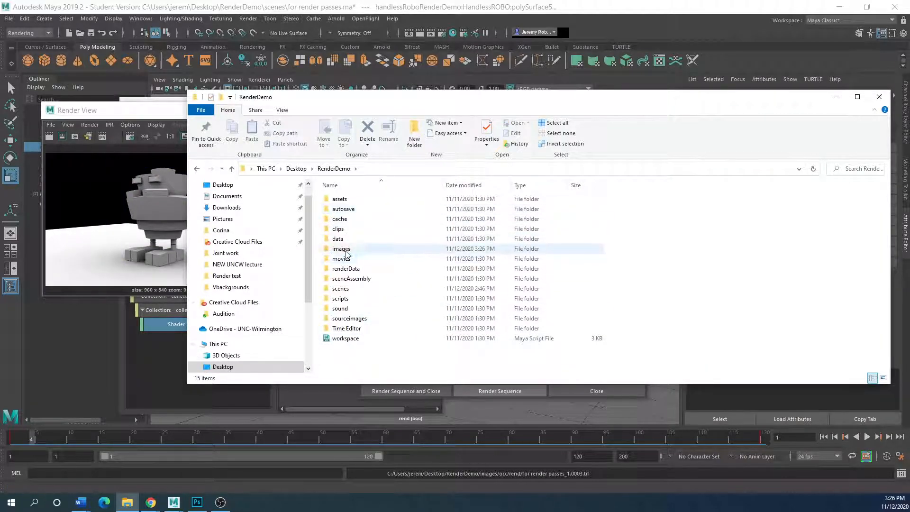
double_click(346, 248)
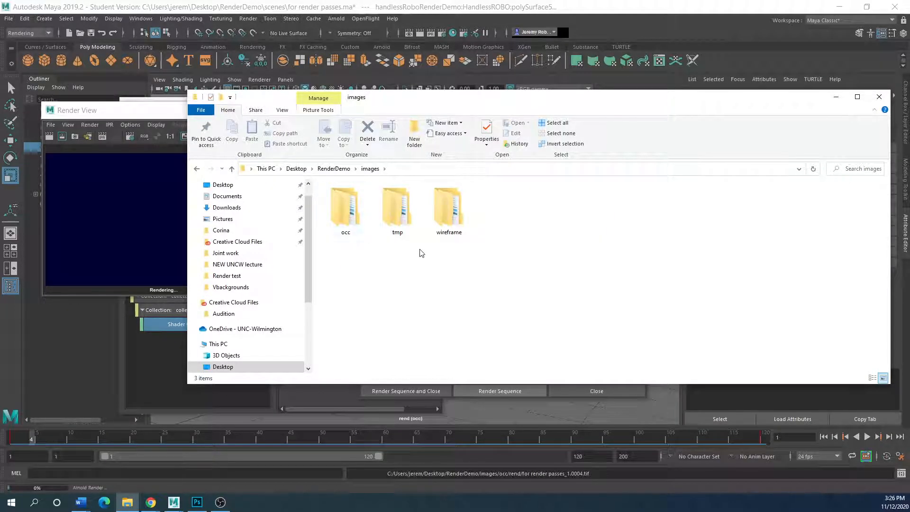
double_click(346, 220)
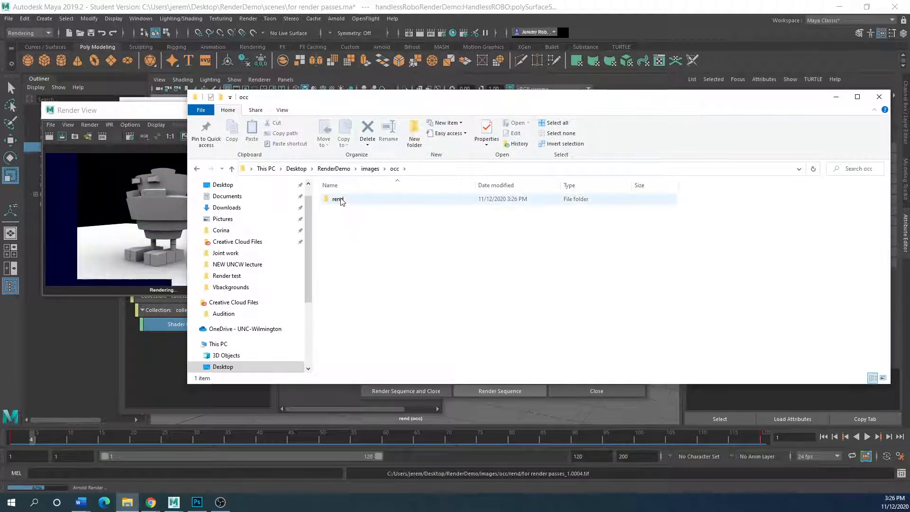
double_click(339, 199)
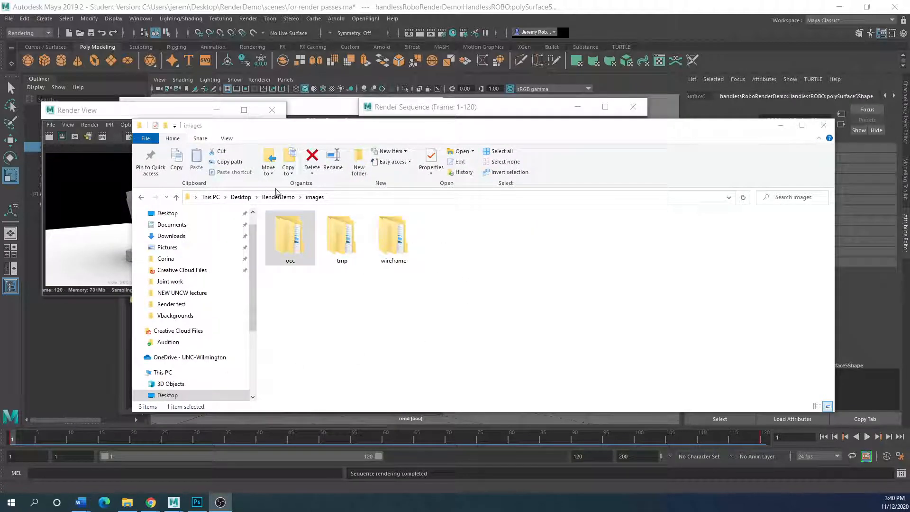
Rearrange the Render View, Render Setup and Render Sequence windows in Maya.
drag(285, 126, 365, 167)
drag(132, 112, 149, 224)
drag(222, 110, 423, 131)
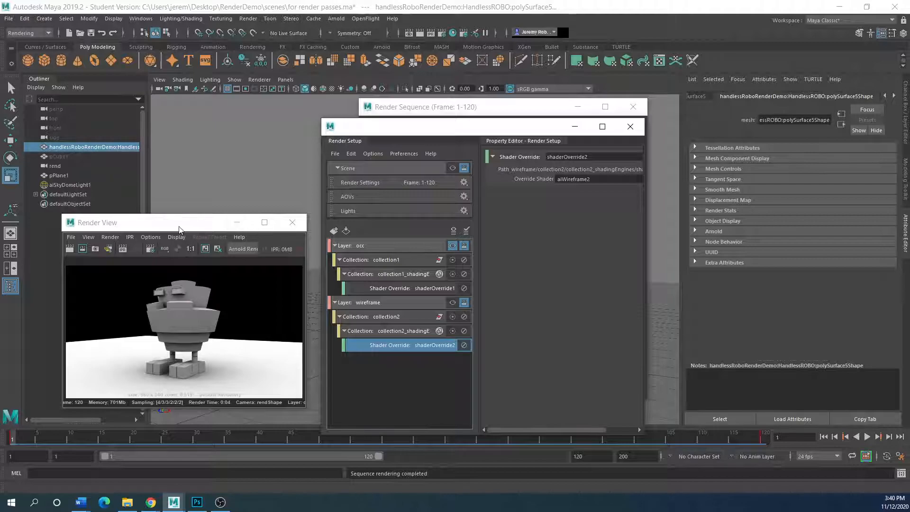
drag(180, 229, 171, 237)
drag(462, 126, 389, 154)
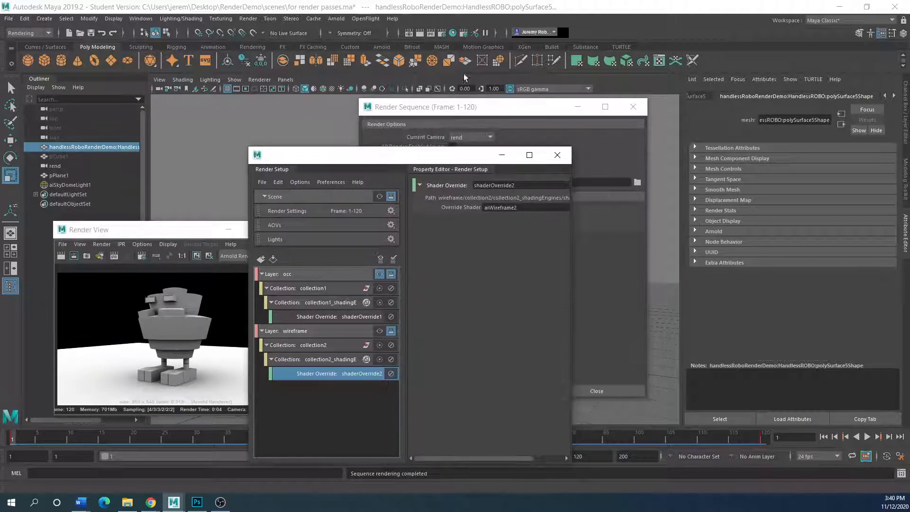
drag(453, 106, 371, 109)
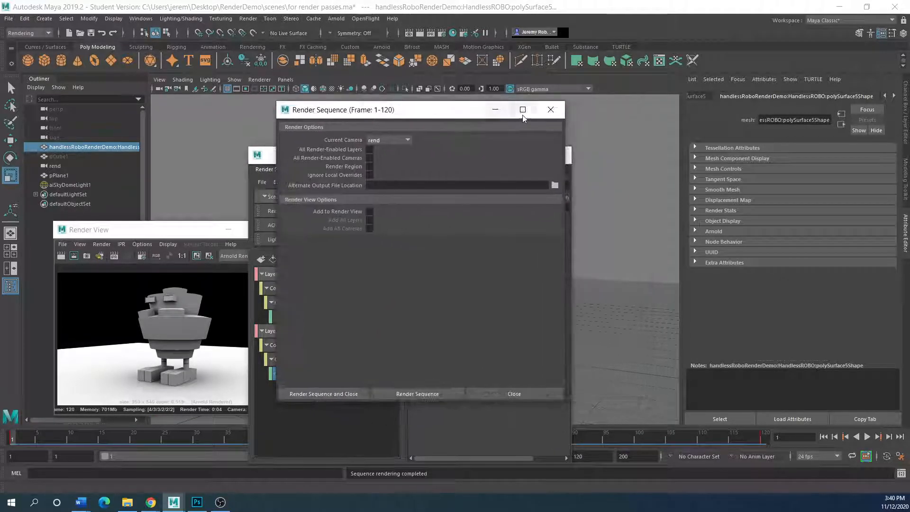
Bring File Explorer back, go up to RenderDemo, and open images > occ.
click(127, 502)
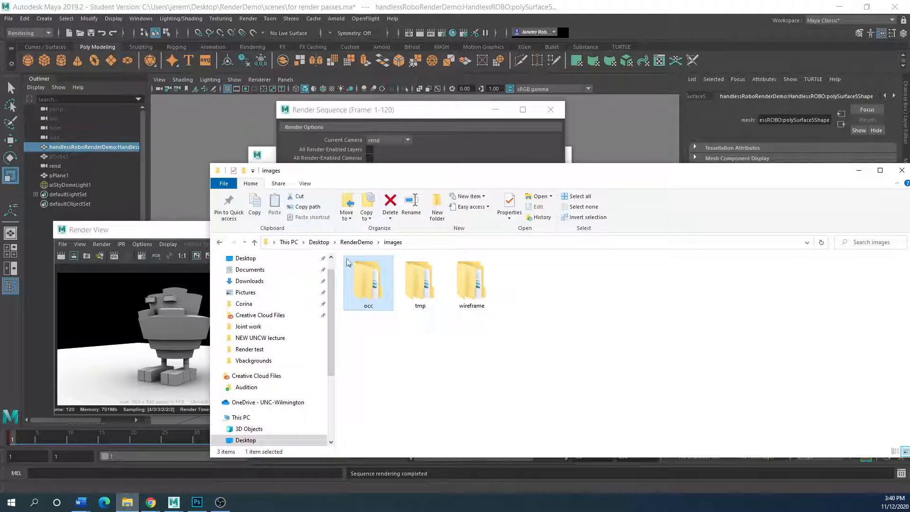
click(256, 242)
drag(361, 170, 320, 146)
double_click(323, 299)
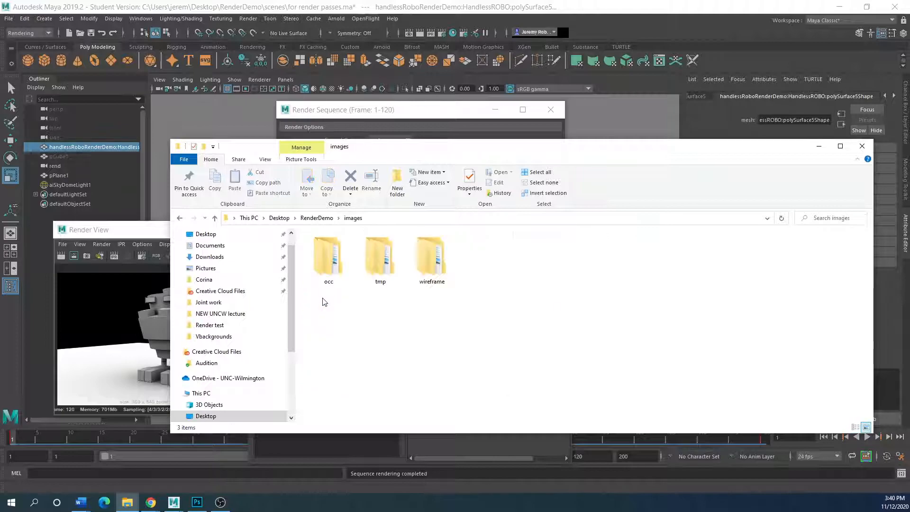
double_click(332, 258)
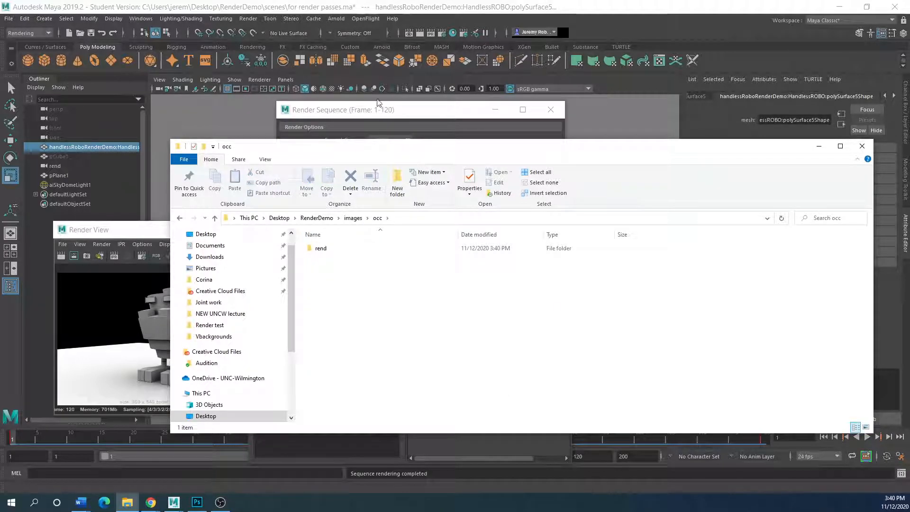
drag(380, 147, 290, 87)
Open the rend folder, enlarge the window and scroll through all 120 occlusion frames.
click(227, 188)
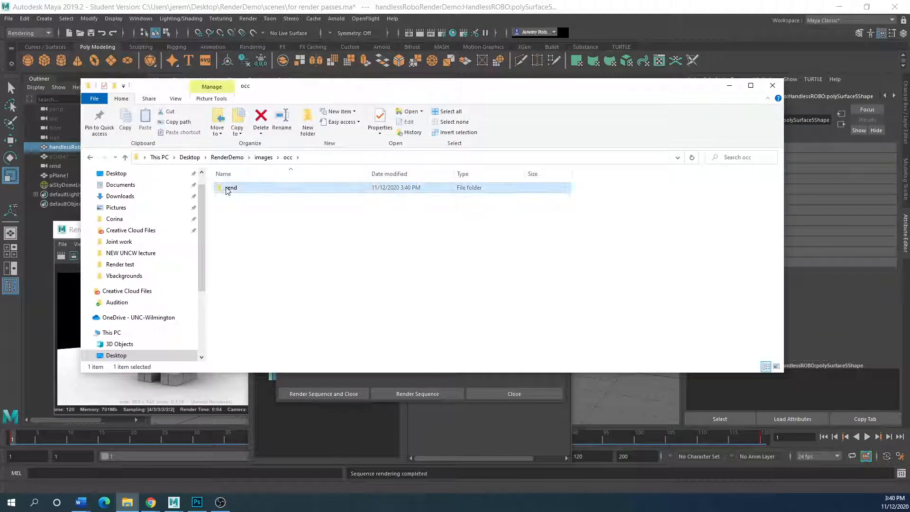
double_click(227, 188)
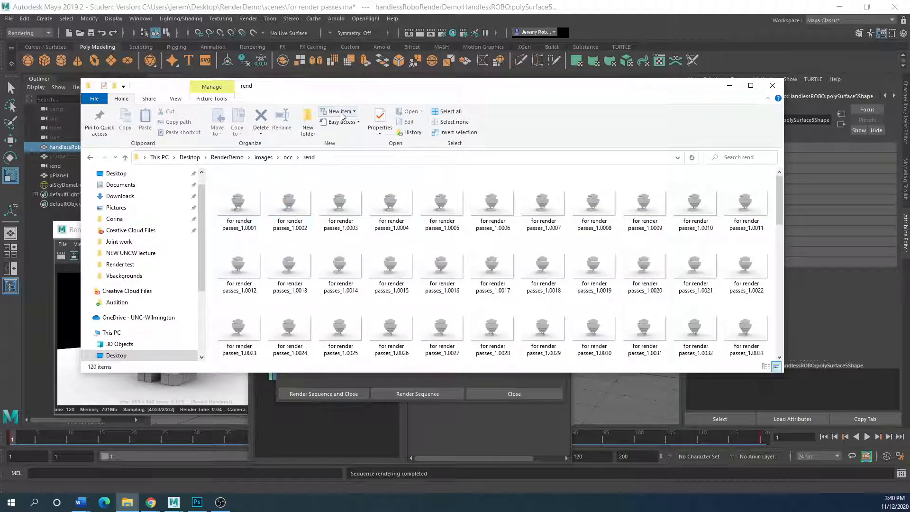
scroll(261, 289, down, 10)
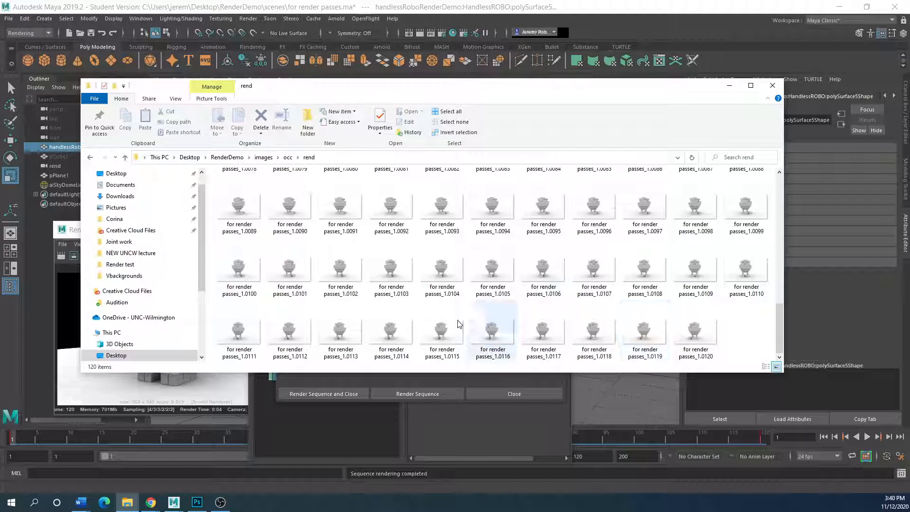
scroll(447, 324, up, 8)
scroll(446, 324, up, 2)
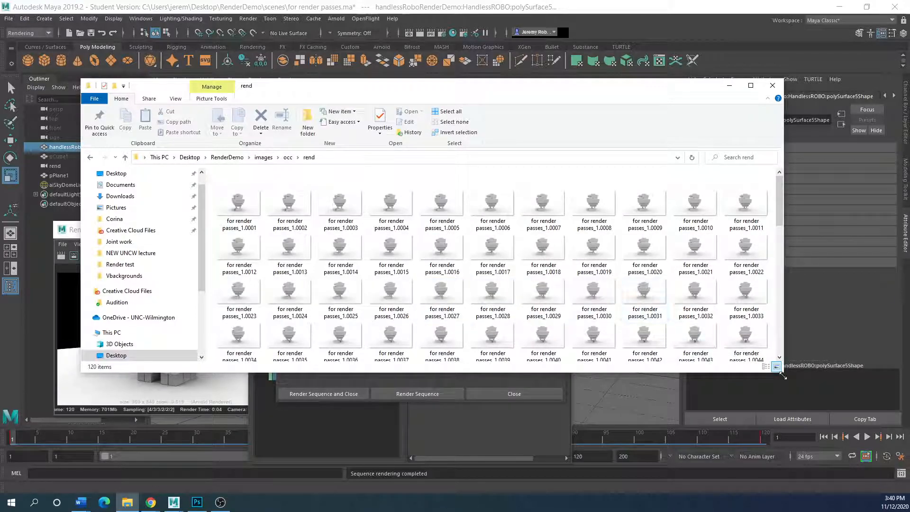
drag(807, 393, 858, 432)
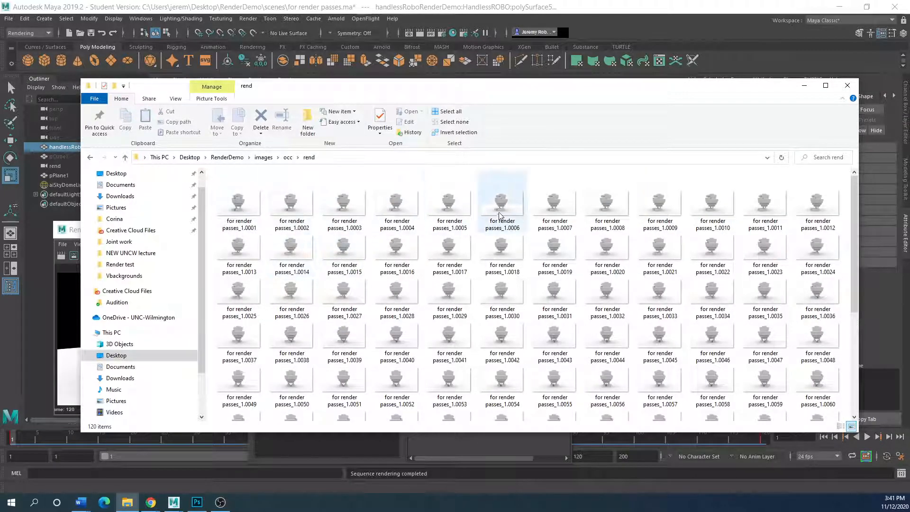
scroll(301, 363, down, 4)
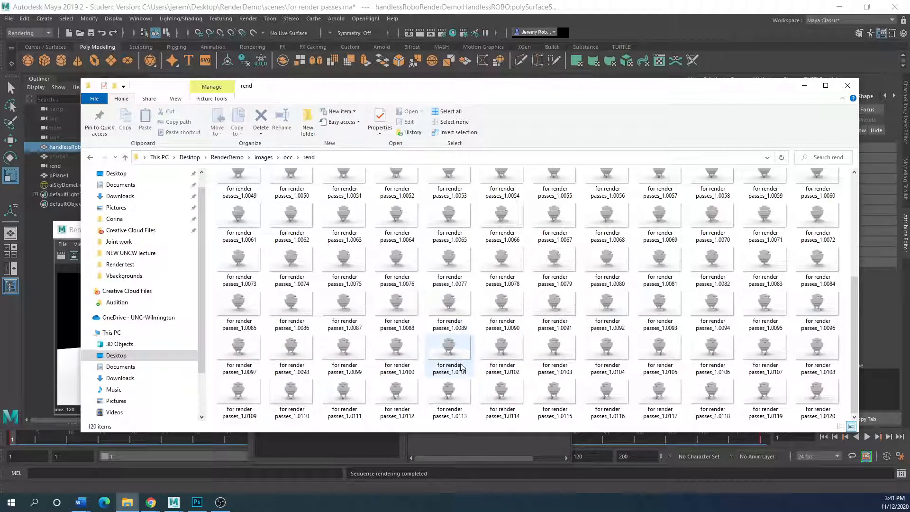
scroll(461, 368, up, 5)
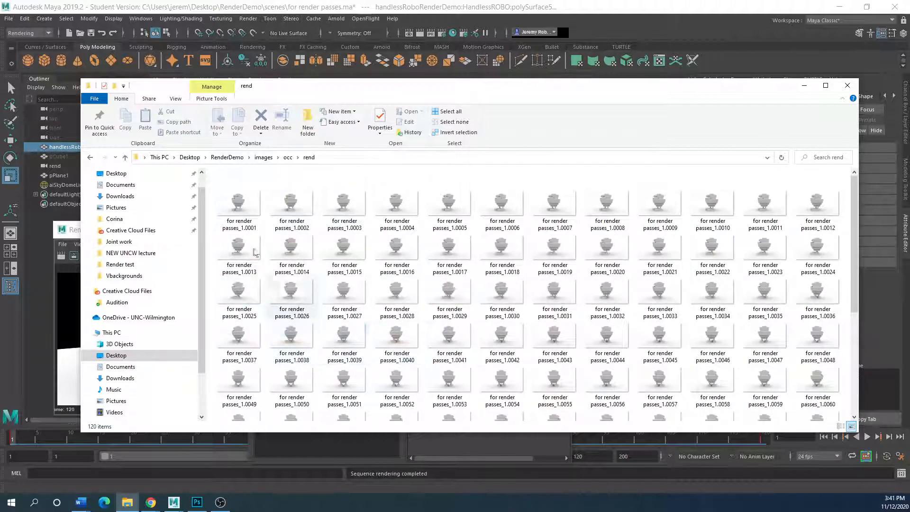
Go back up to the images folder and set windows aside to show Render Setup.
click(125, 157)
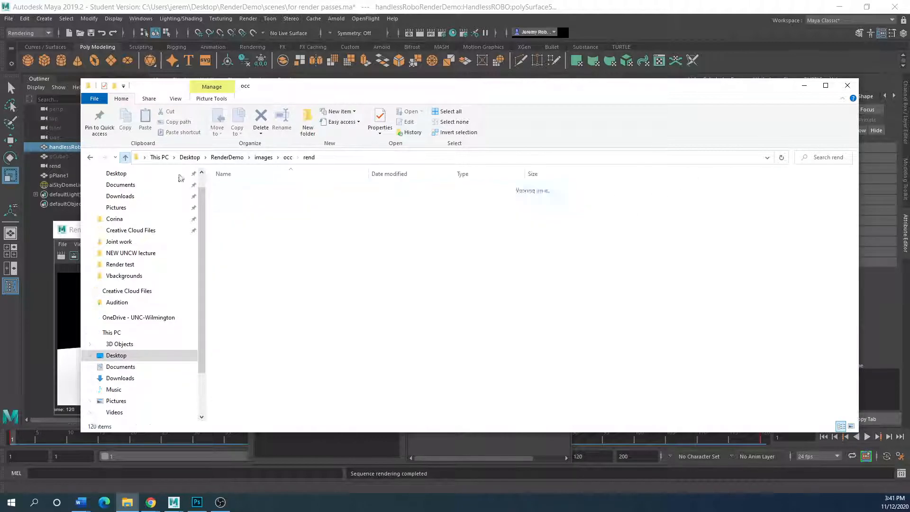
click(125, 157)
drag(331, 90, 392, 144)
drag(158, 230, 122, 231)
drag(391, 112, 180, 177)
drag(374, 156, 210, 110)
Make the master scene layer visible and render the cyan robot in a widened Arnold RenderView.
click(216, 150)
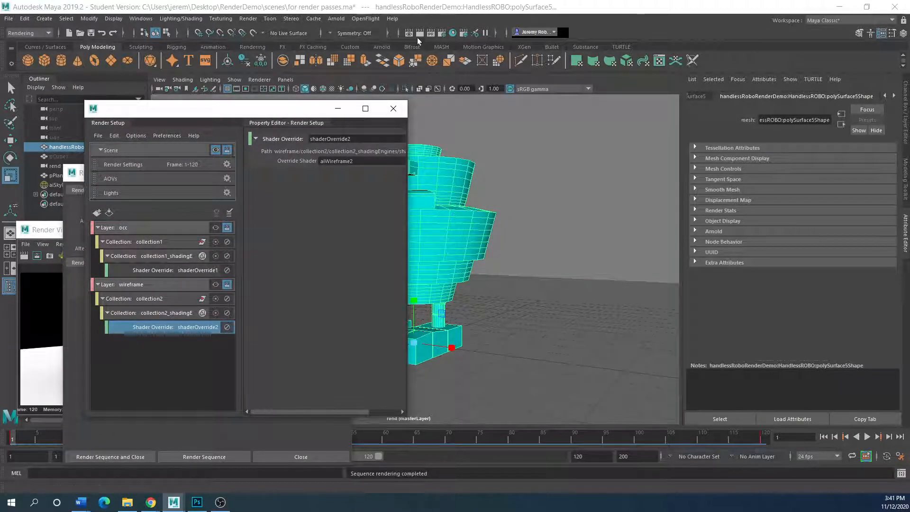
click(336, 19)
click(345, 41)
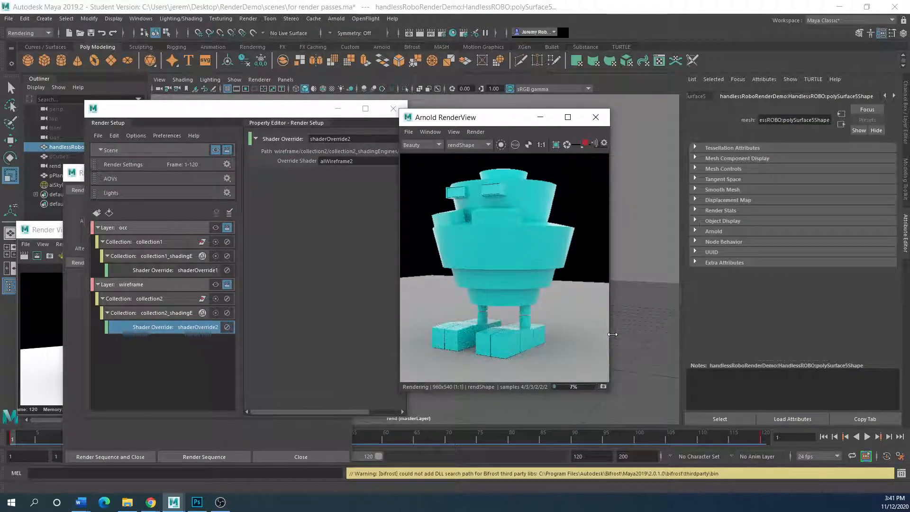
drag(727, 329, 739, 331)
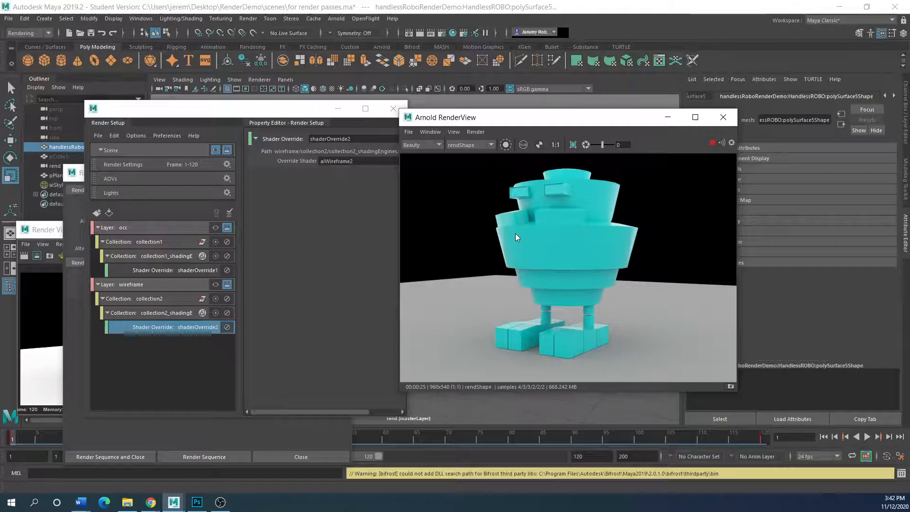
Rearrange Render Setup, Render Sequence settings and the earlier render across the screen.
drag(236, 110, 205, 127)
drag(456, 117, 507, 127)
drag(213, 125, 544, 123)
drag(201, 173, 295, 111)
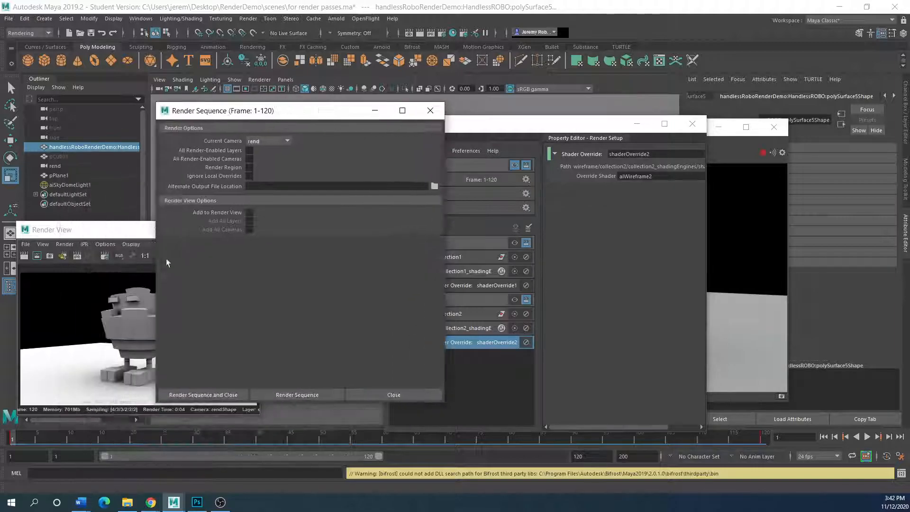
drag(85, 230, 227, 140)
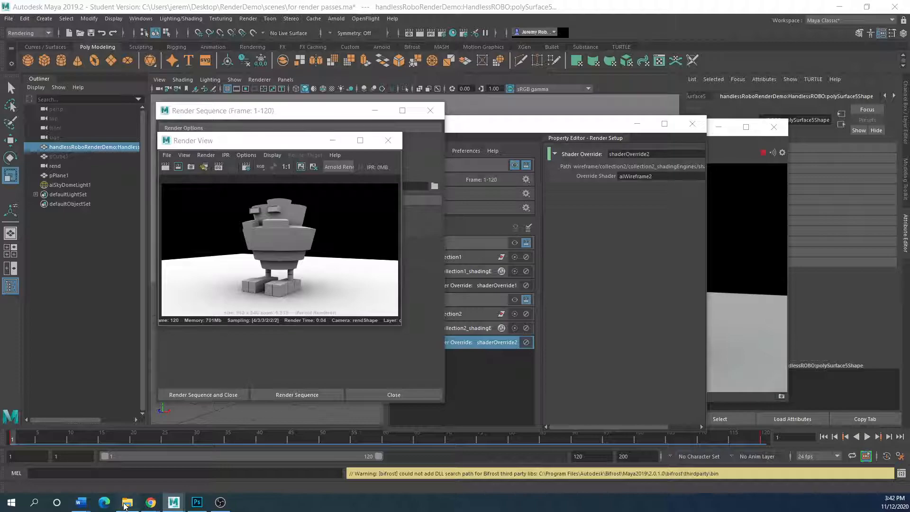
Bring File Explorer's images folder over Maya and position it clear of the outliner.
click(127, 502)
drag(405, 124, 214, 73)
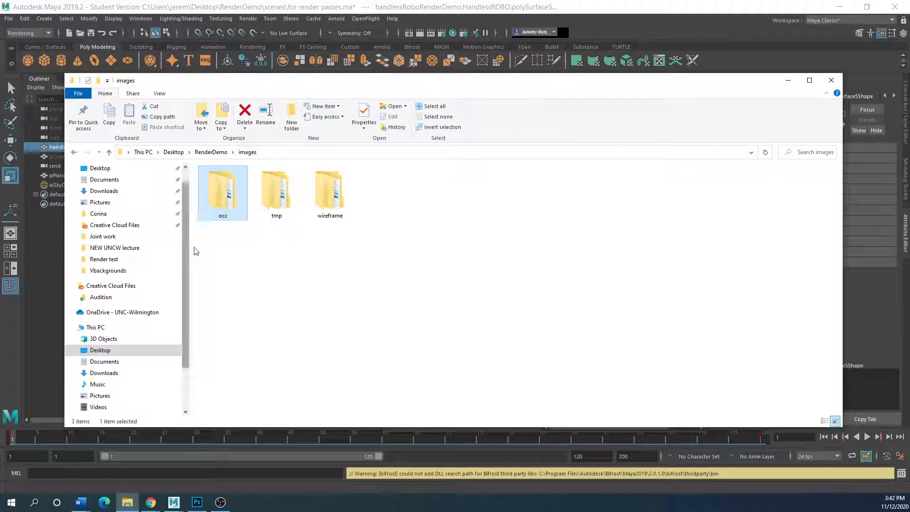
drag(257, 85, 200, 213)
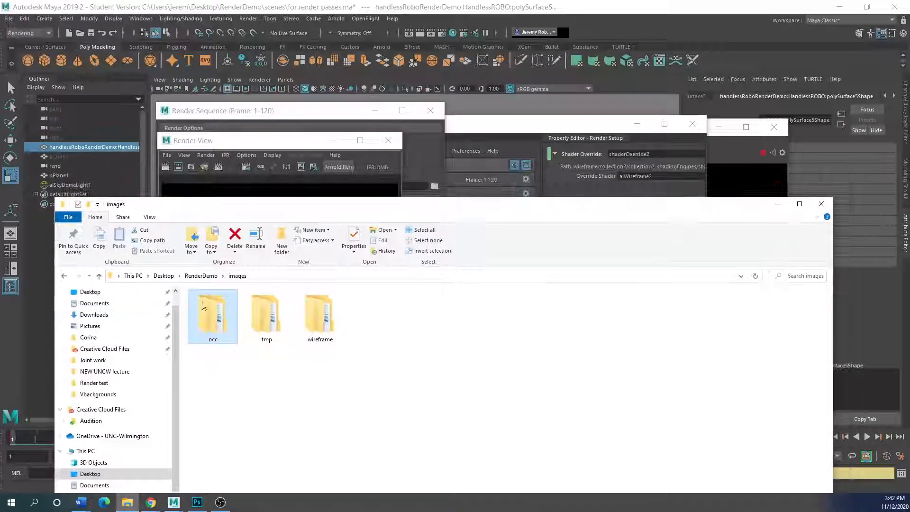
drag(295, 205, 384, 151)
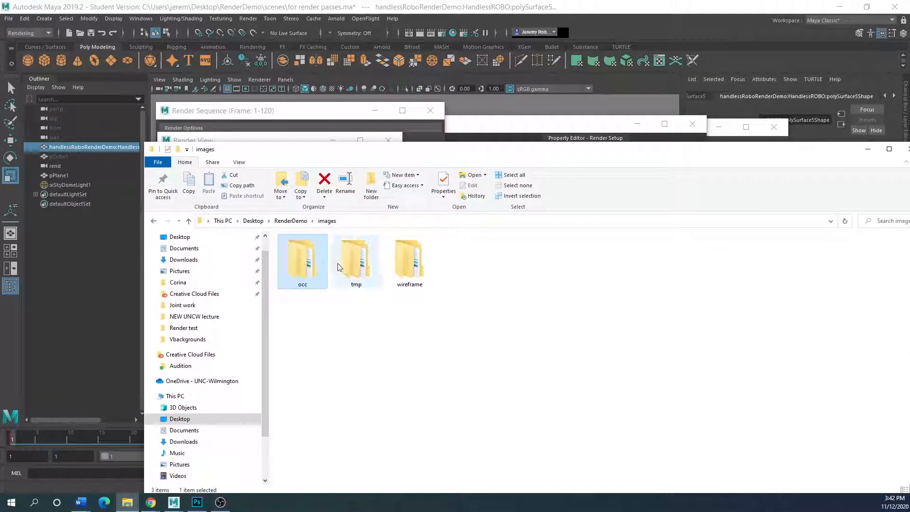
Raise Maya over File Explorer and place Render Setup's occ and wireframe layers beside the cyan Arnold RenderView.
click(248, 19)
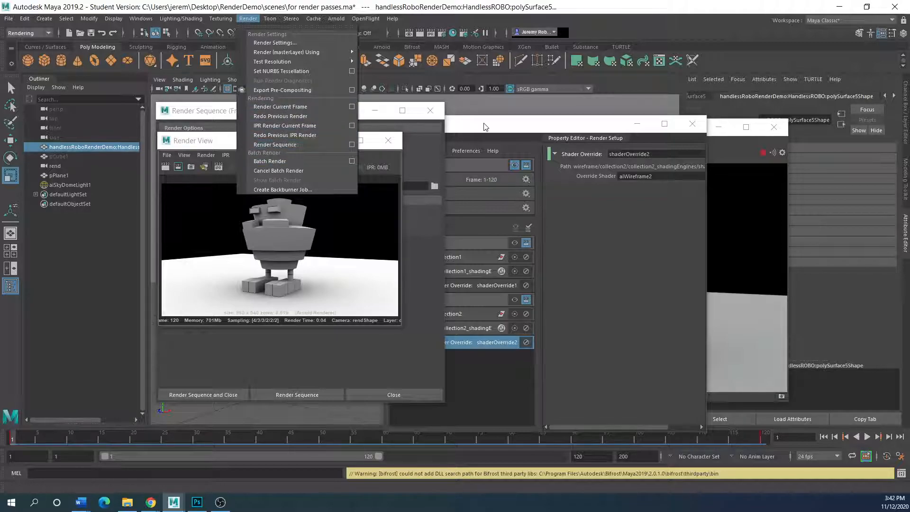
click(452, 142)
drag(451, 132, 136, 200)
drag(492, 137, 103, 145)
drag(294, 110, 760, 153)
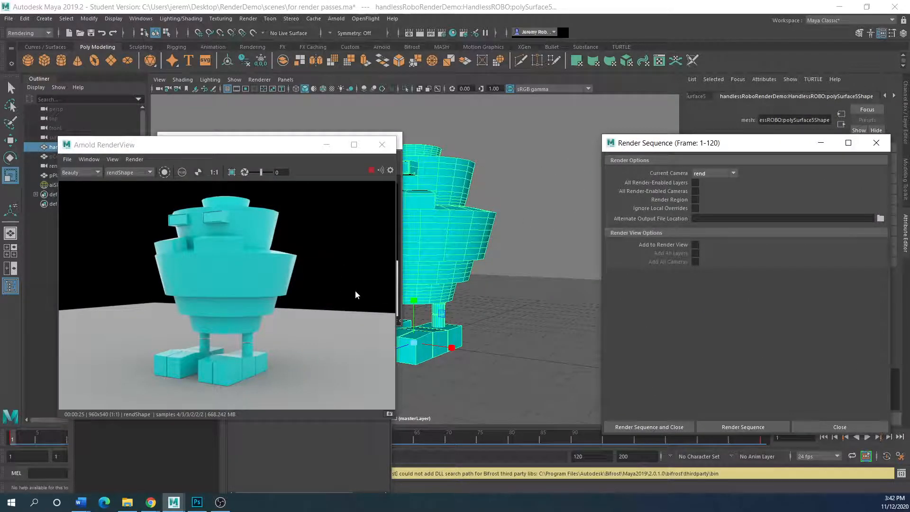
drag(201, 151, 571, 146)
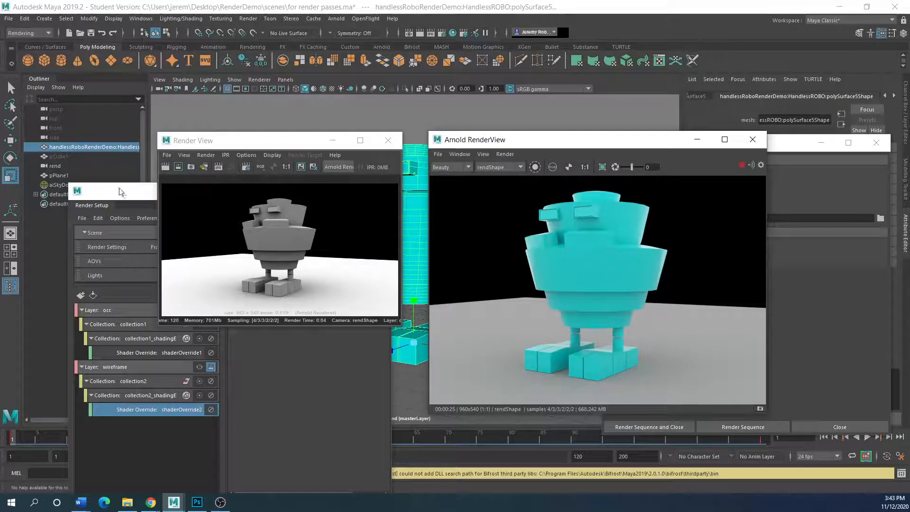
drag(518, 145, 480, 116)
drag(122, 195, 110, 119)
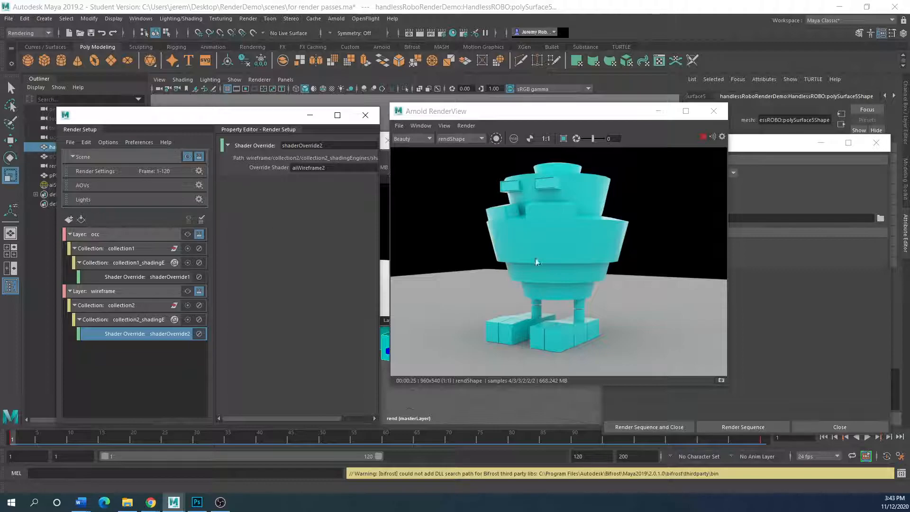